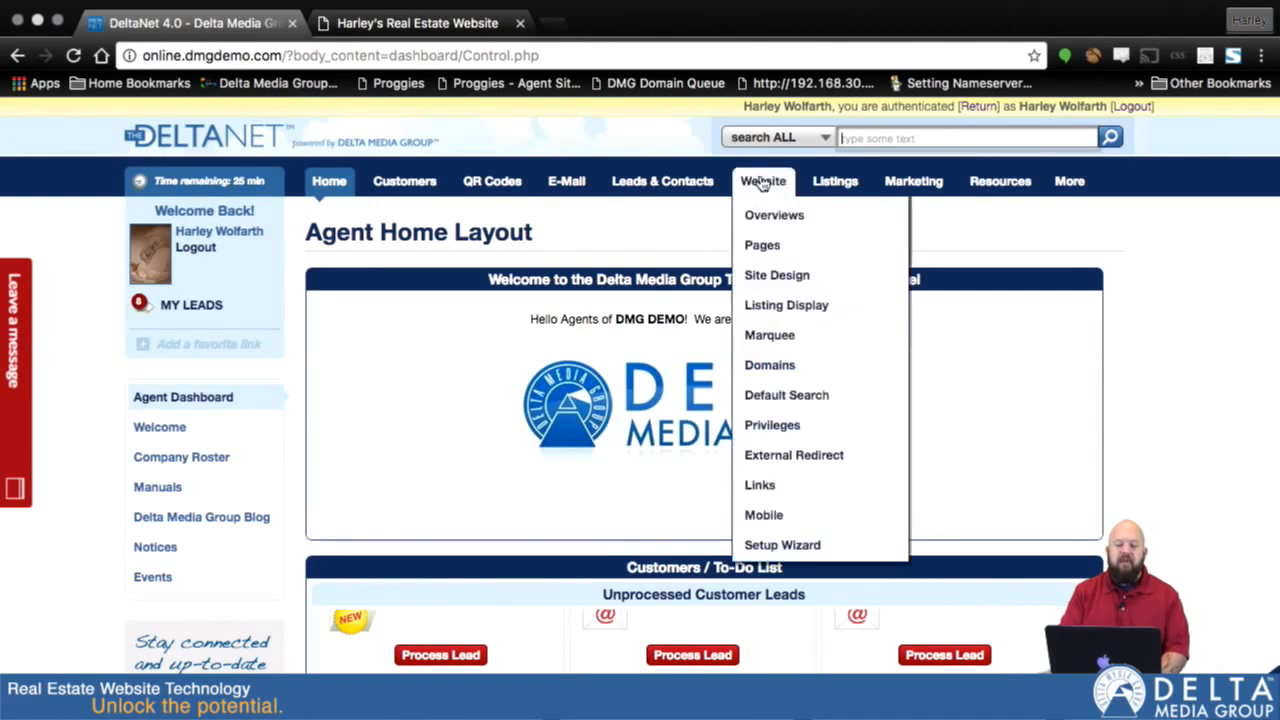
# Step: Open the website overviews page and go to the home page "Paragraph About You" editor
pyautogui.click(757, 217)
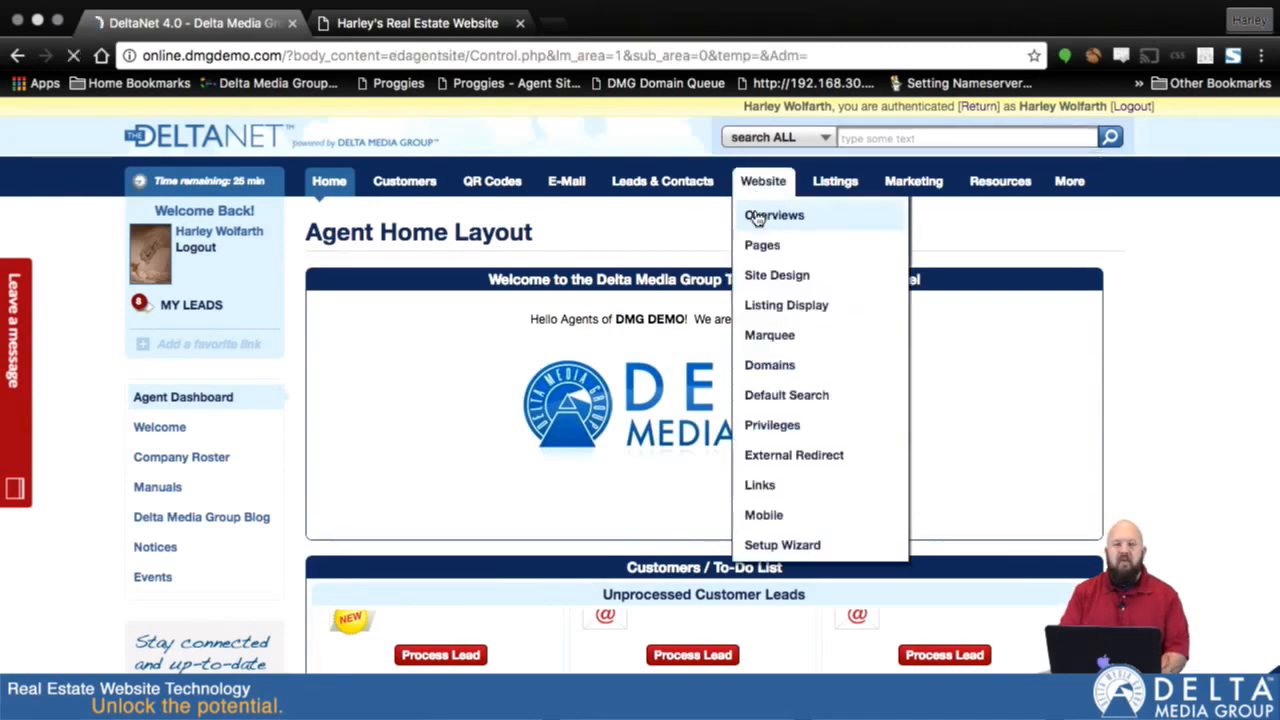
pyautogui.scroll(-1, 860, 595)
pyautogui.scroll(-15, 860, 595)
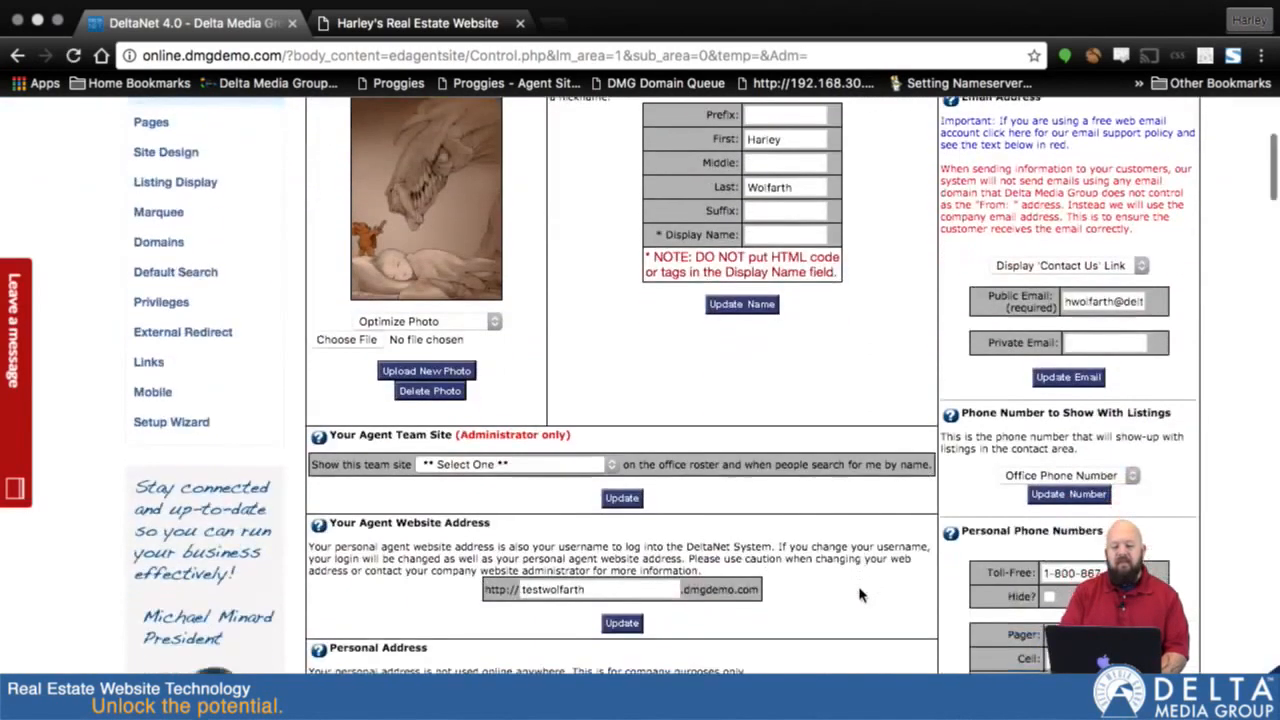
pyautogui.scroll(-20, 860, 595)
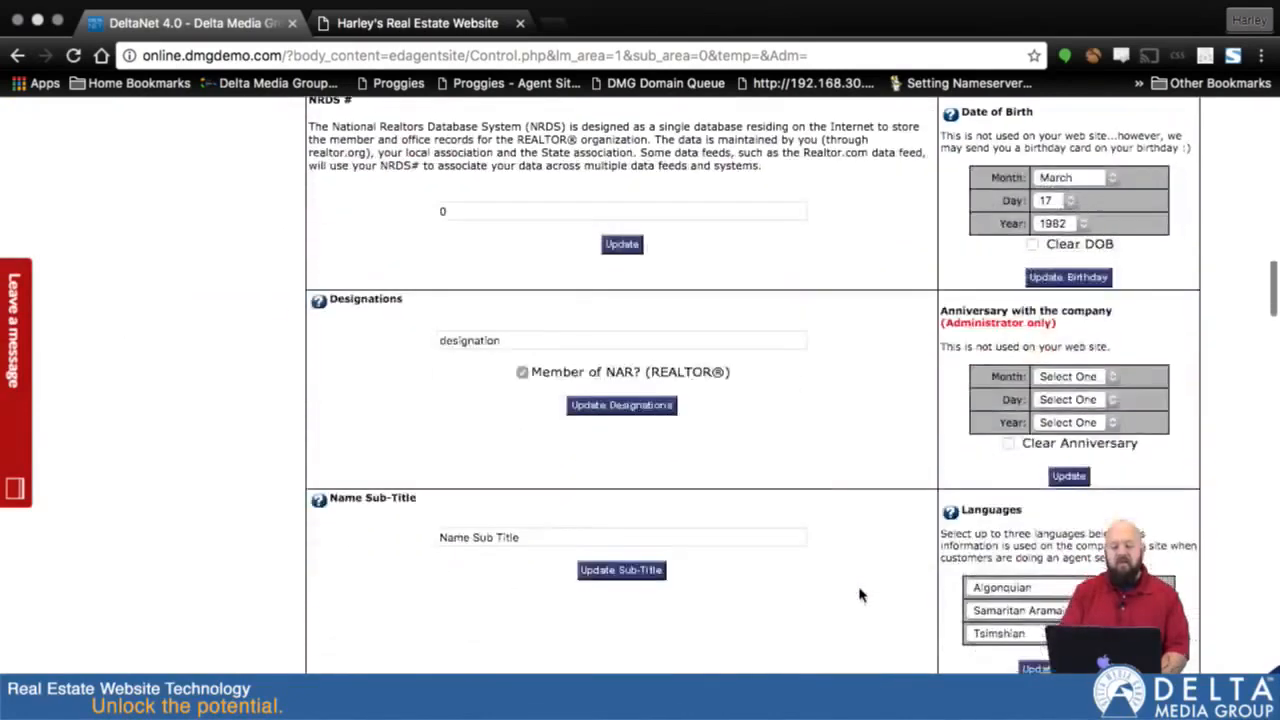
pyautogui.scroll(-3, 860, 595)
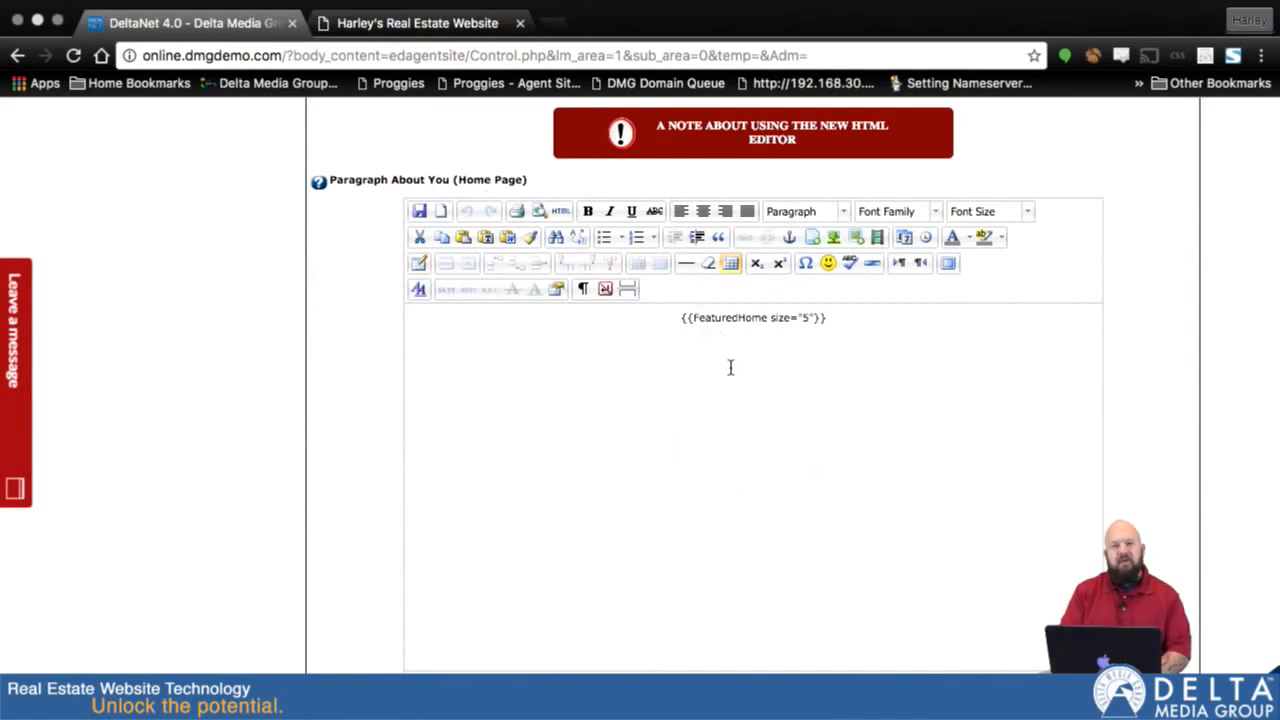
pyautogui.scroll(-10, 730, 367)
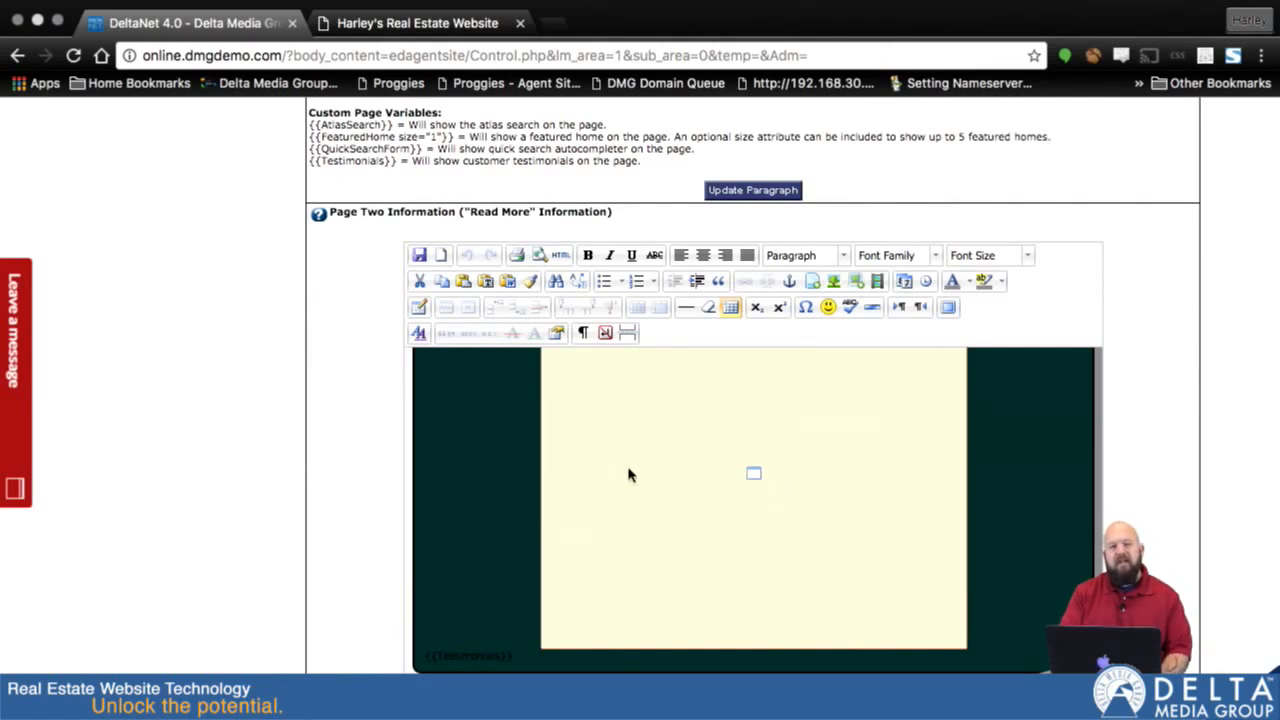
pyautogui.scroll(10, 681, 296)
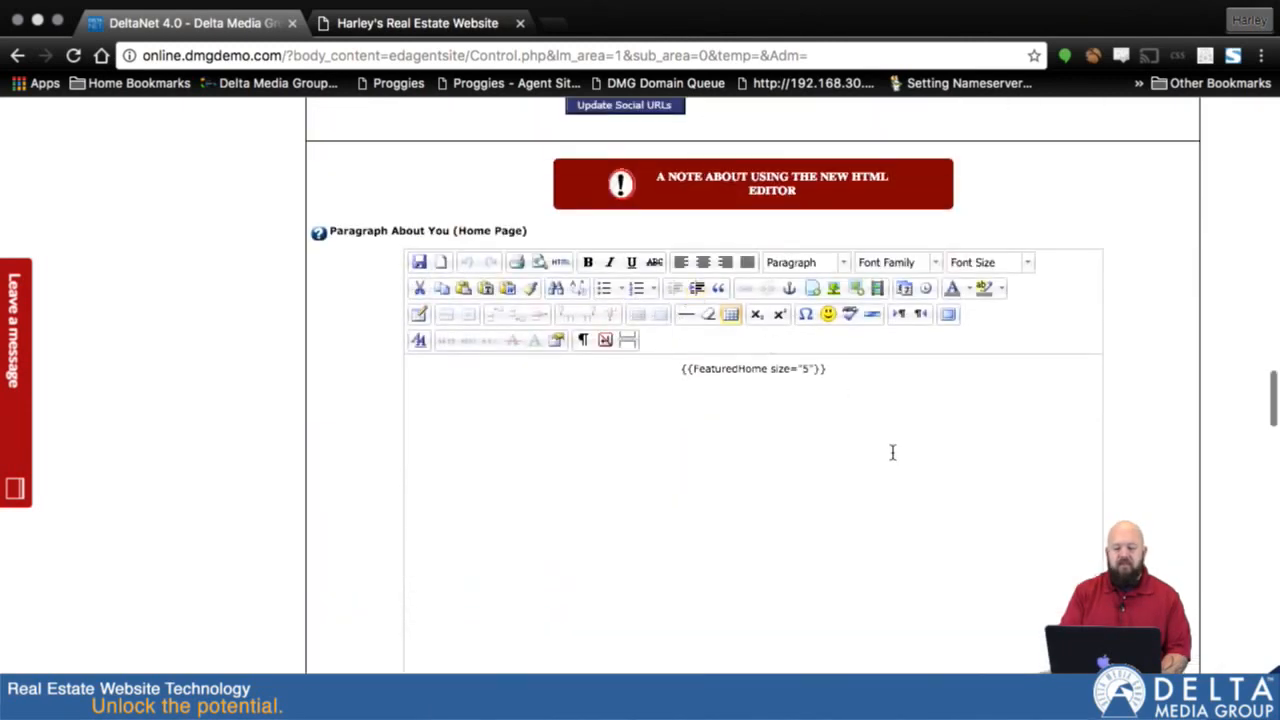
pyautogui.scroll(-3, 795, 447)
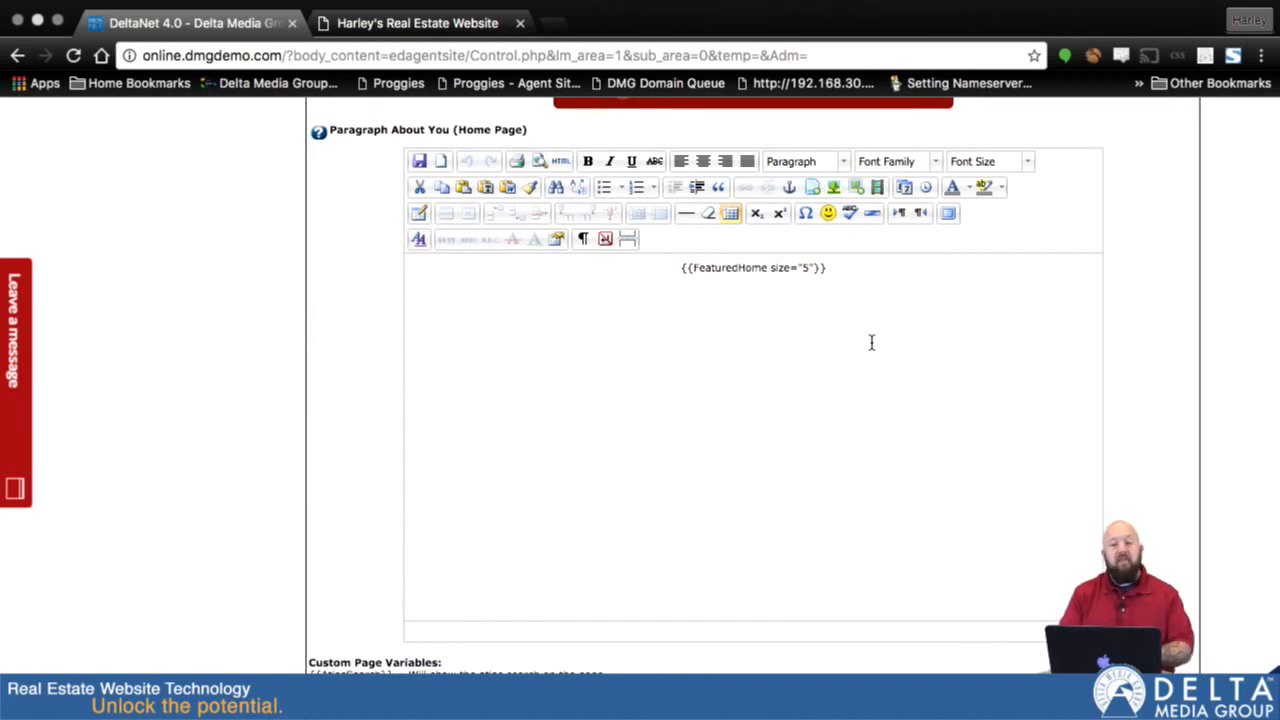
# Step: Replace the home page paragraph's content with the left-aligned sentence "This is my homepage content."
pyautogui.click(857, 264)
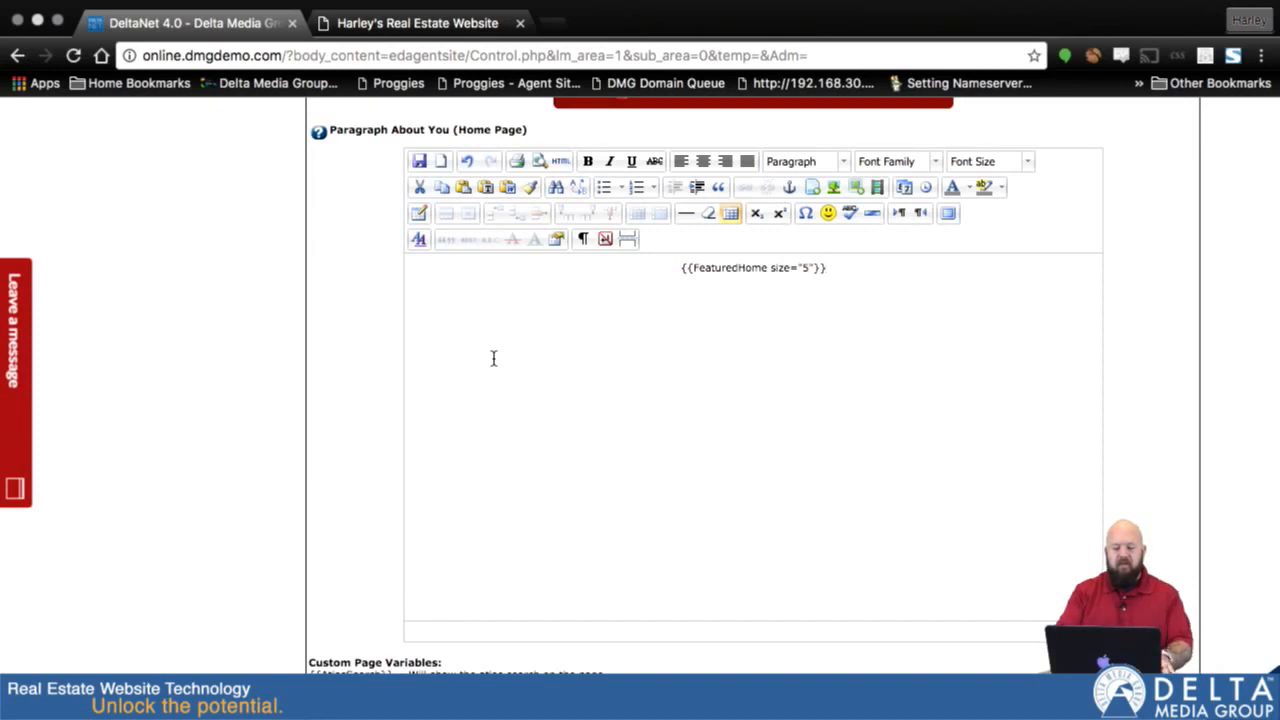
pyautogui.press('BackSpace')
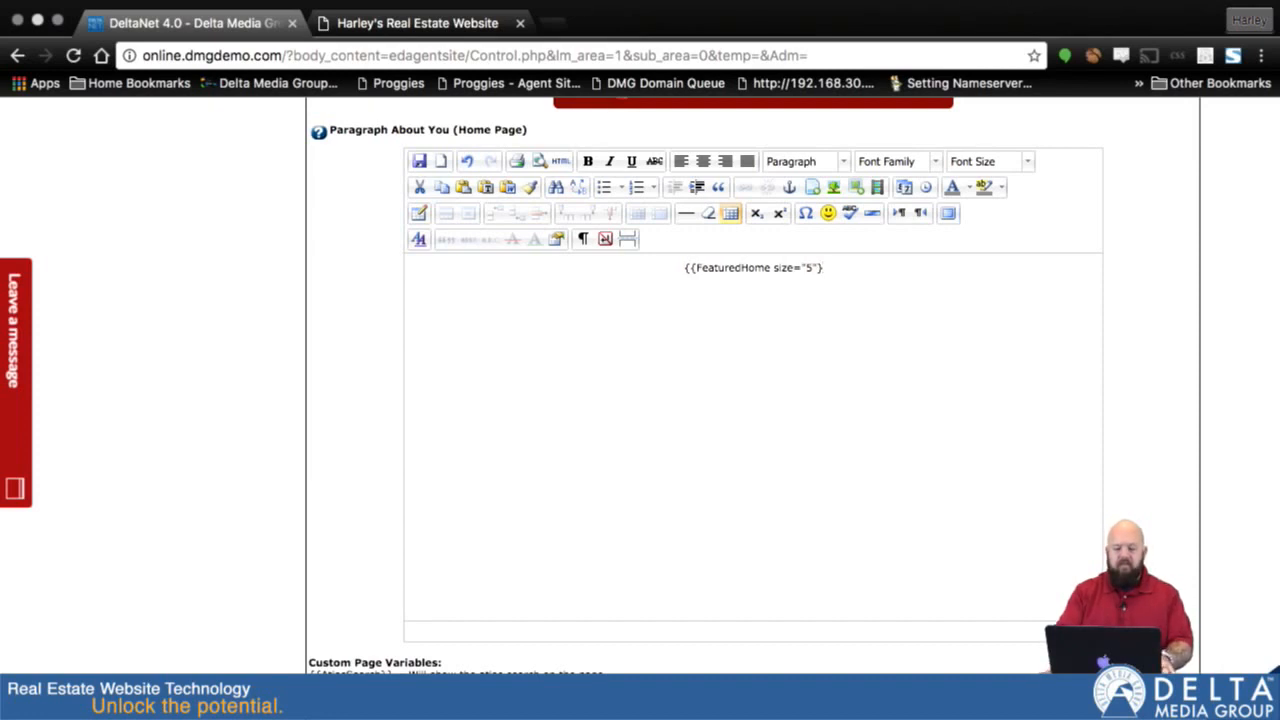
pyautogui.press('super+a')
pyautogui.press('BackSpace')
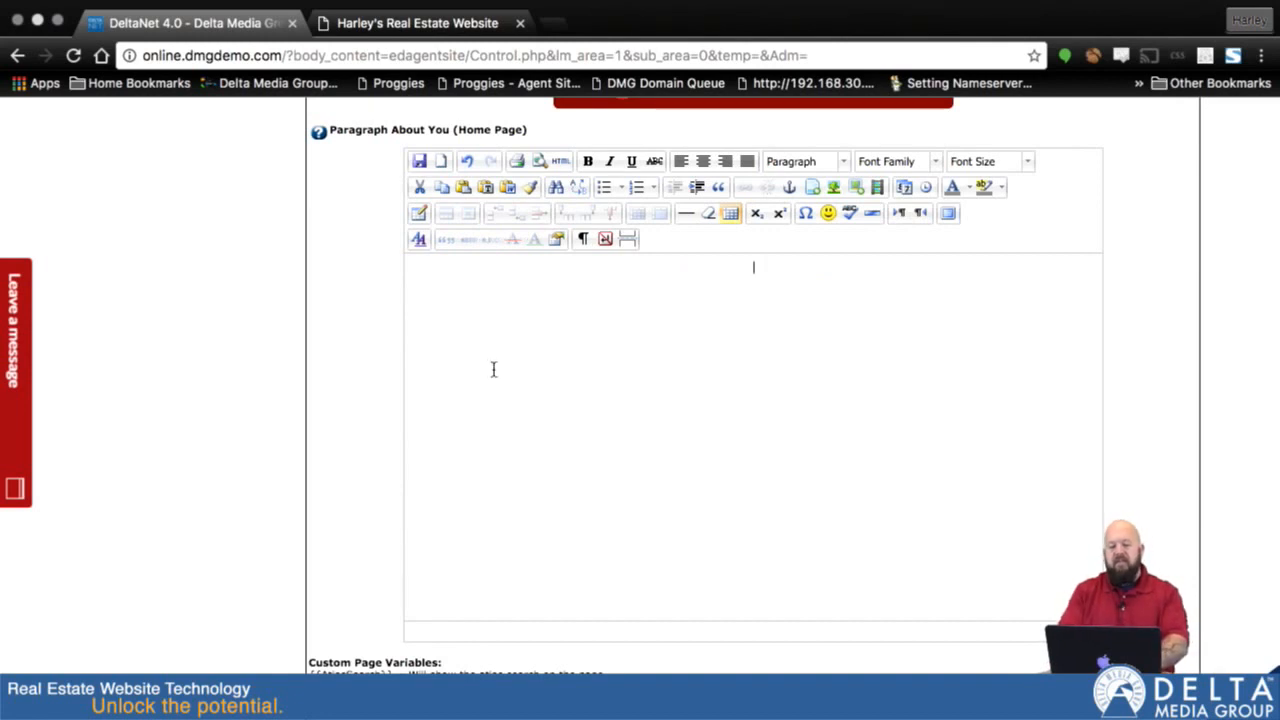
pyautogui.click(684, 164)
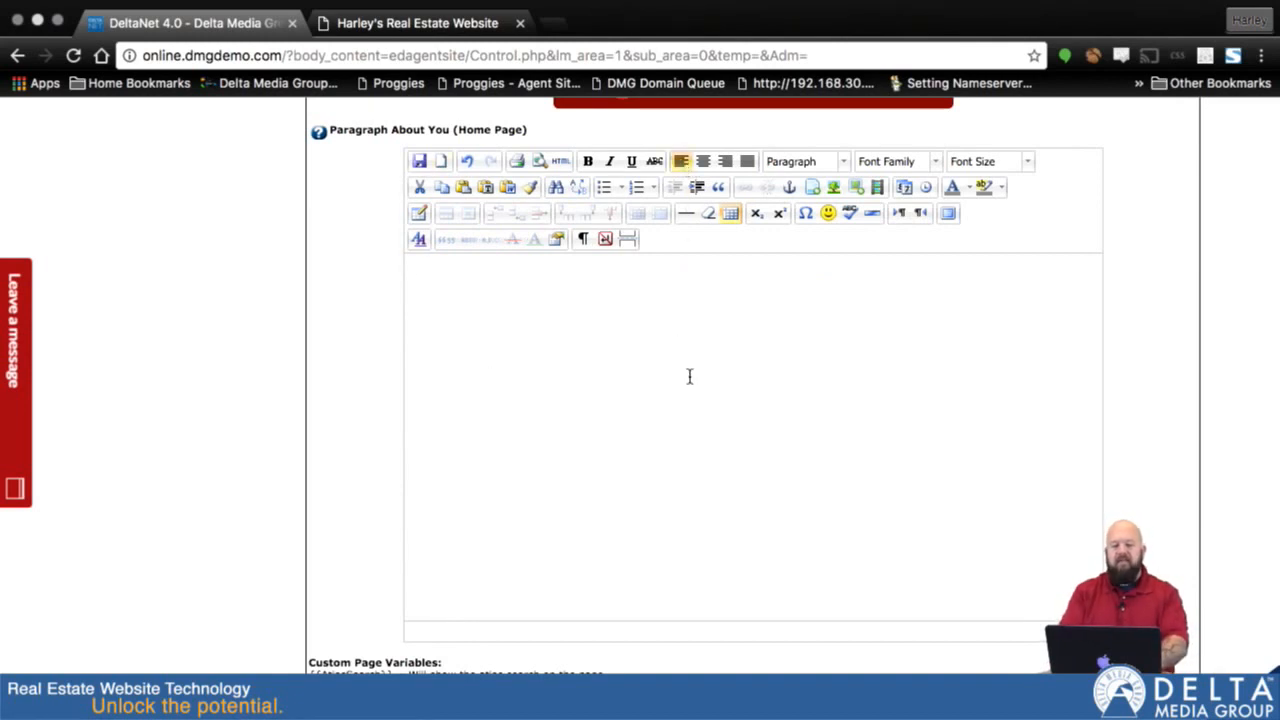
pyautogui.write('This is')
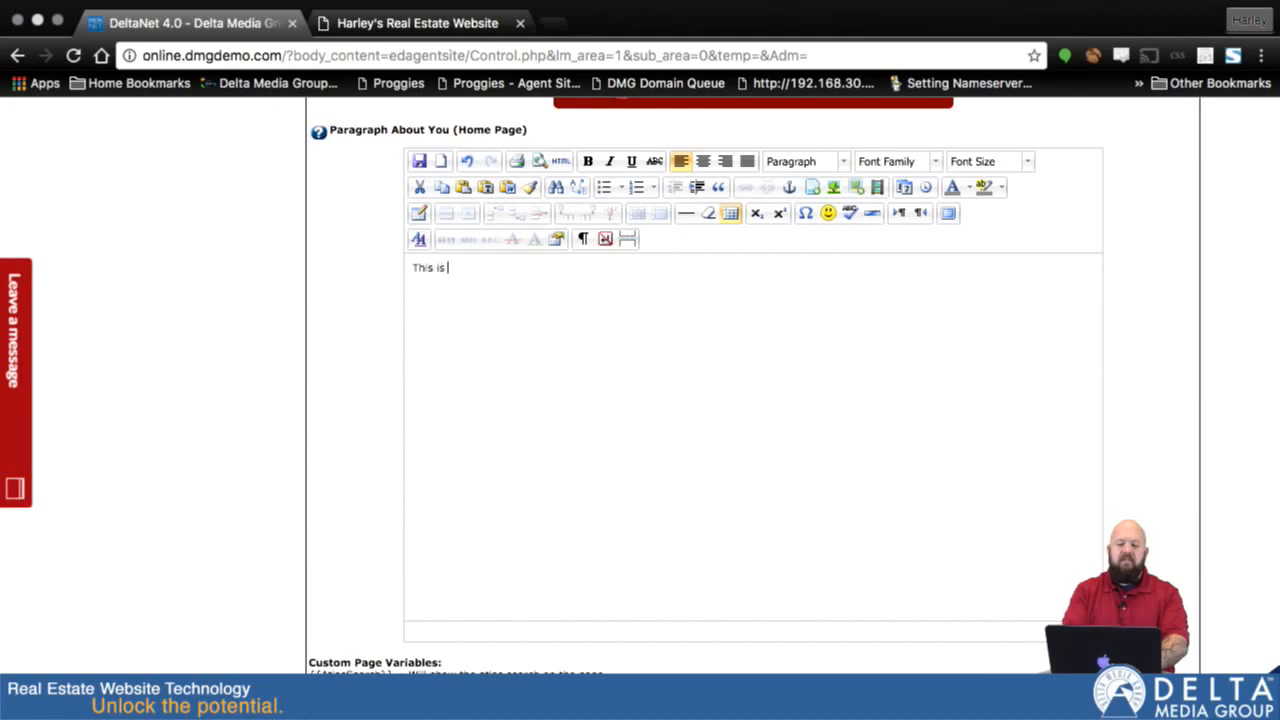
pyautogui.write(' my homepage content.')
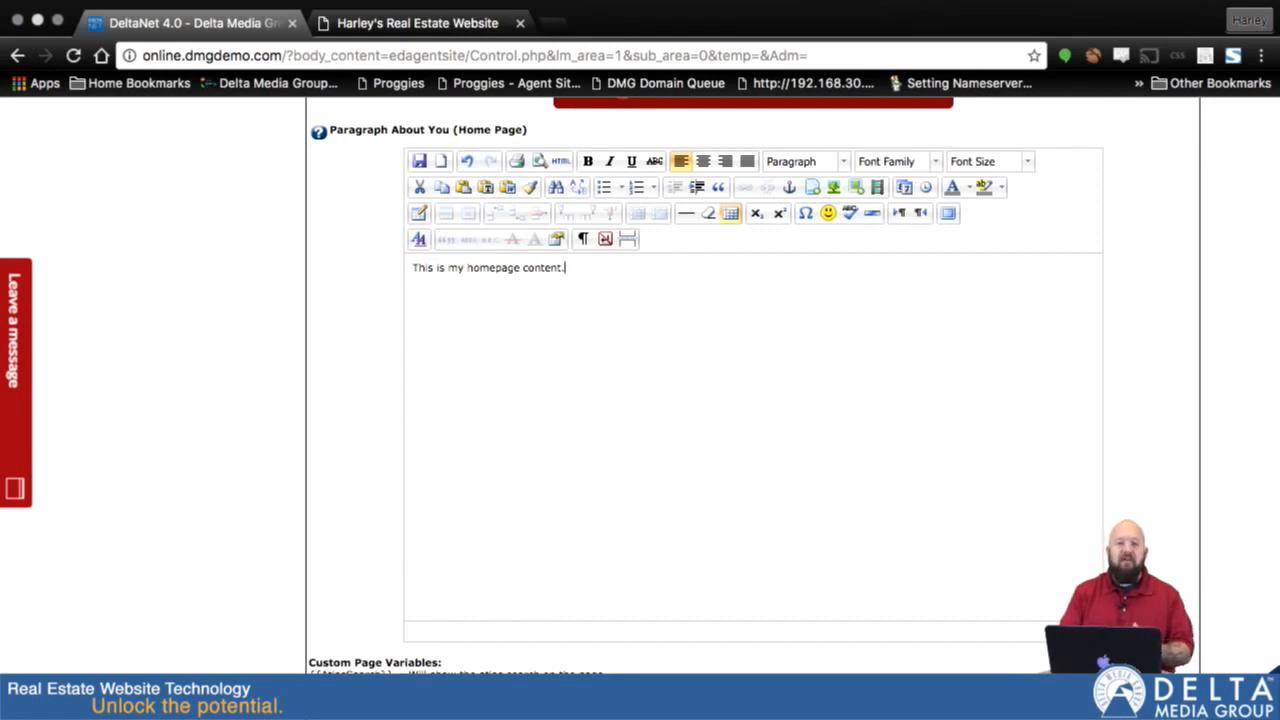
# Step: Check the agent website's home page, and format the whole homepage sentence in Book Antiqua at 12pt
pyautogui.hotkey('ctrl', 'a')
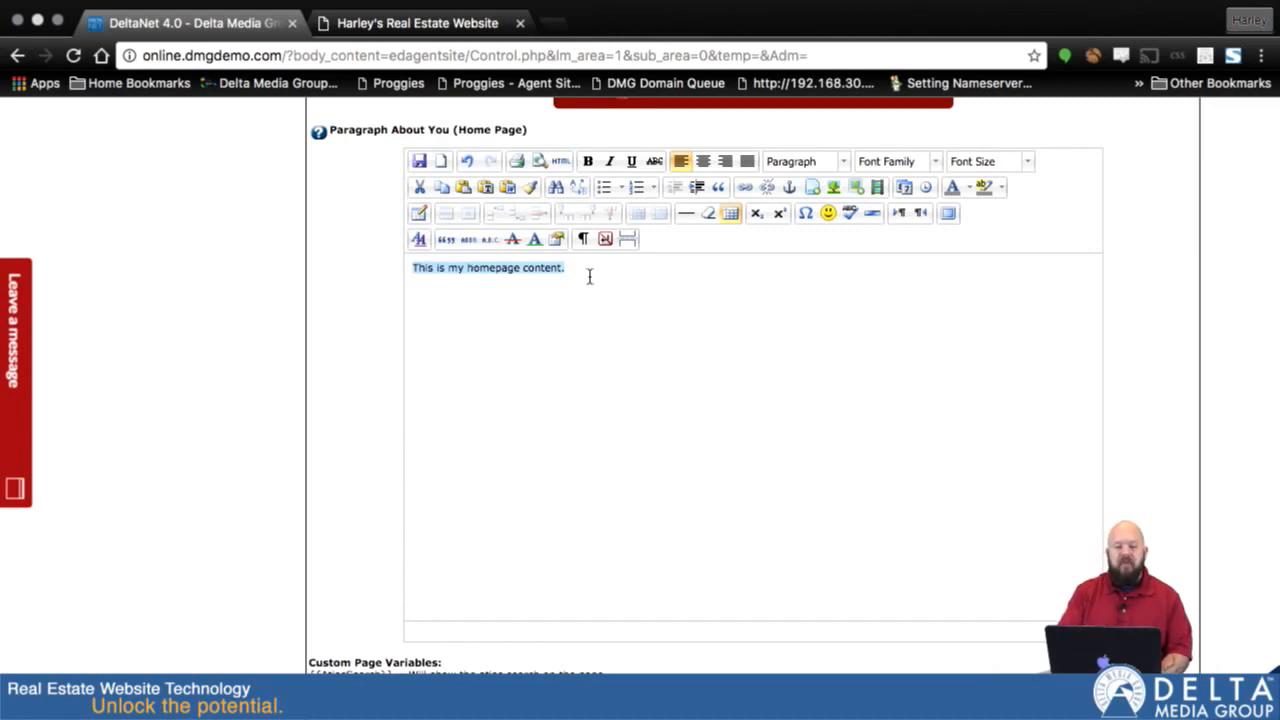
pyautogui.click(418, 24)
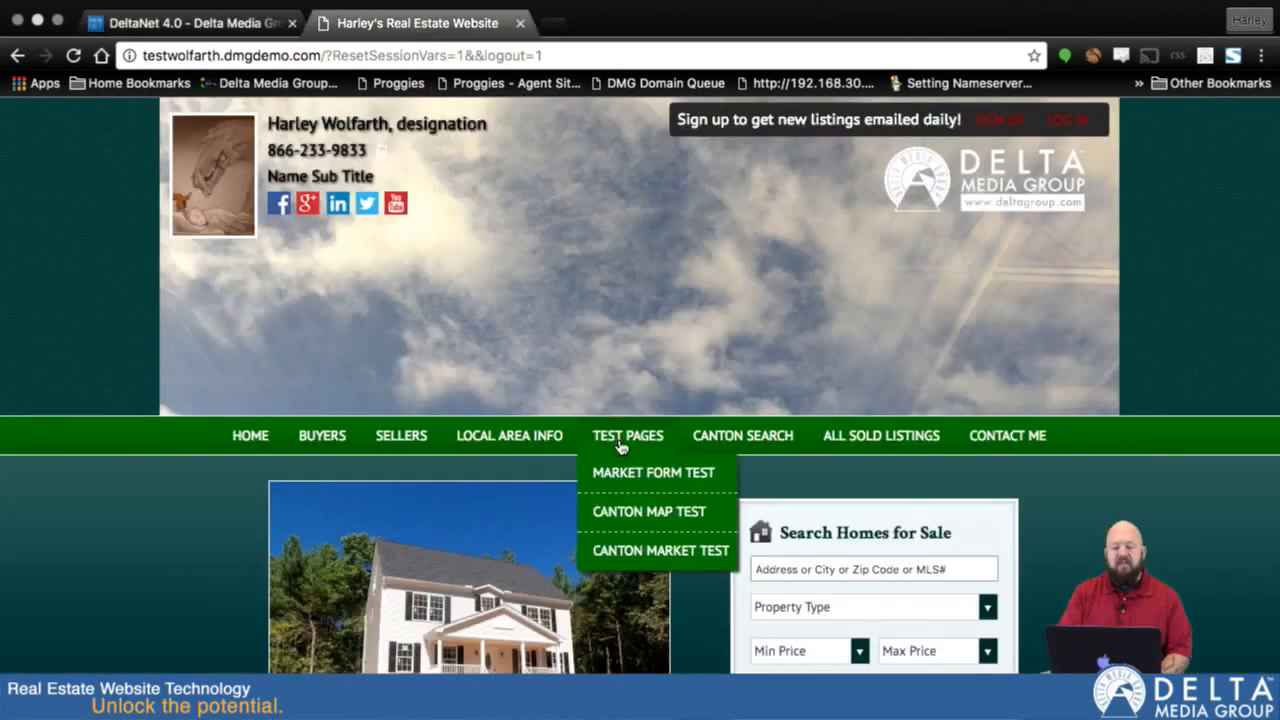
pyautogui.scroll(-8, 617, 440)
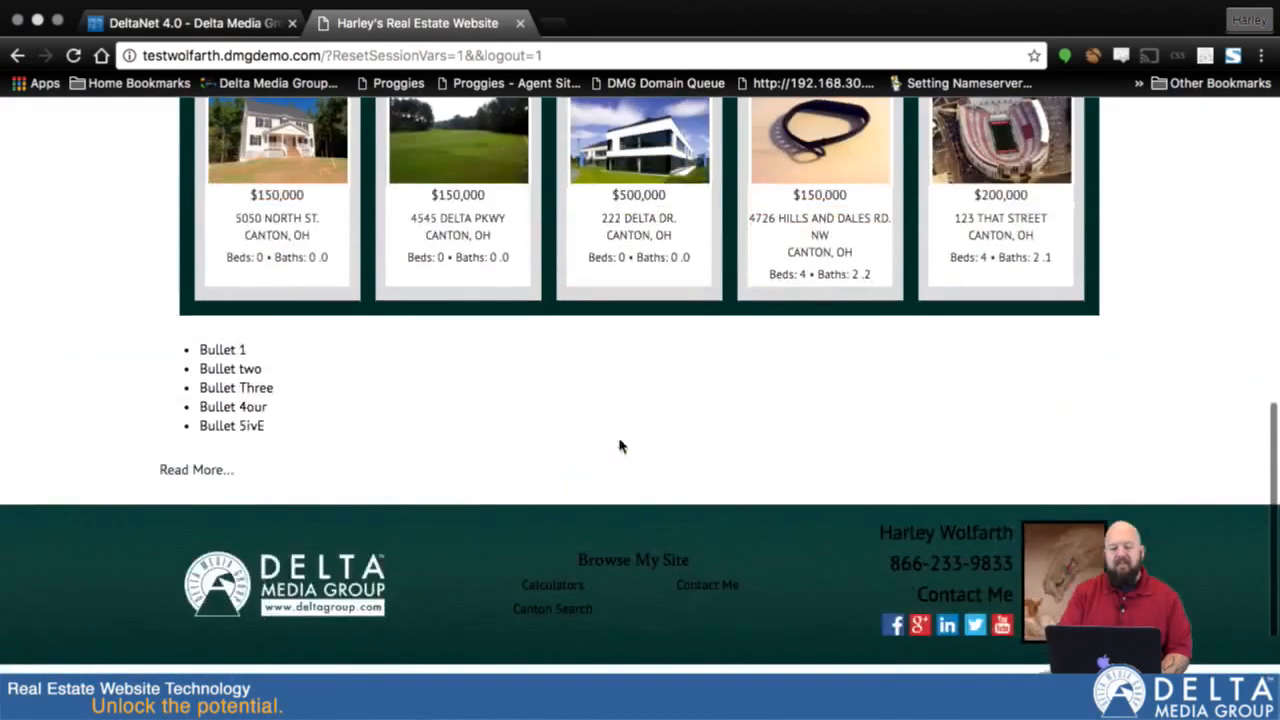
pyautogui.scroll(1, 535, 418)
pyautogui.scroll(10, 535, 418)
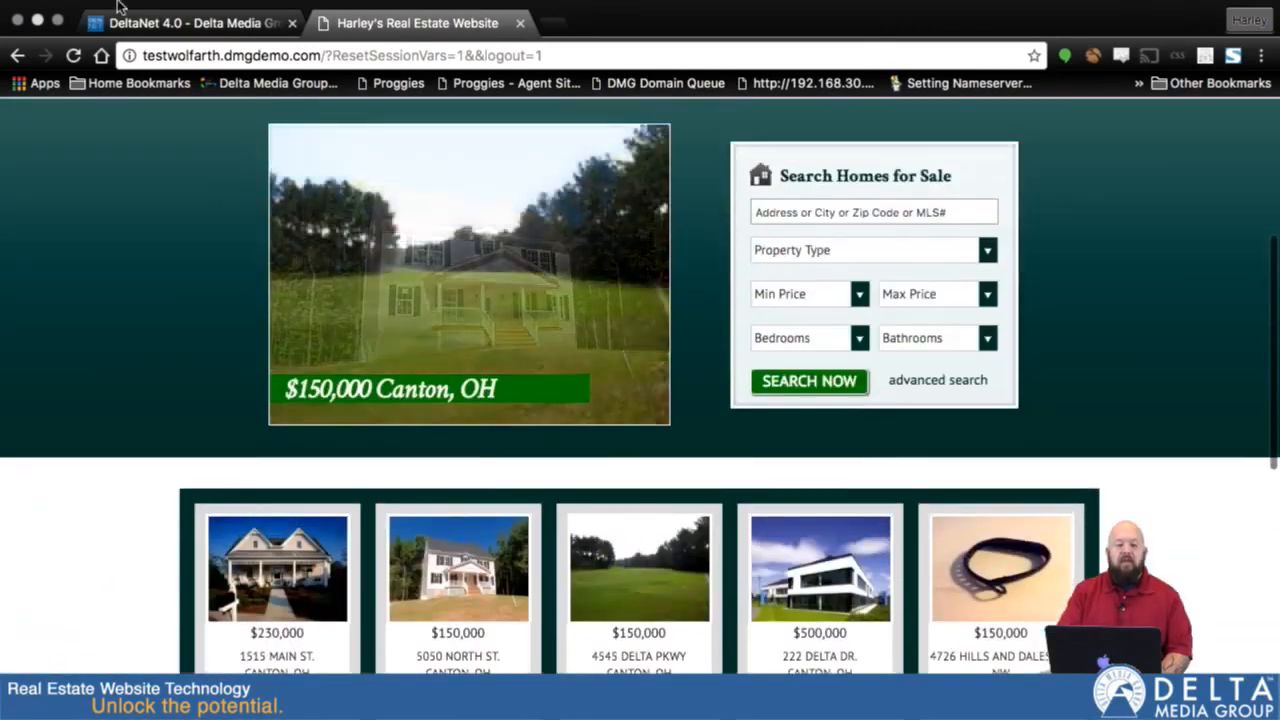
pyautogui.click(190, 22)
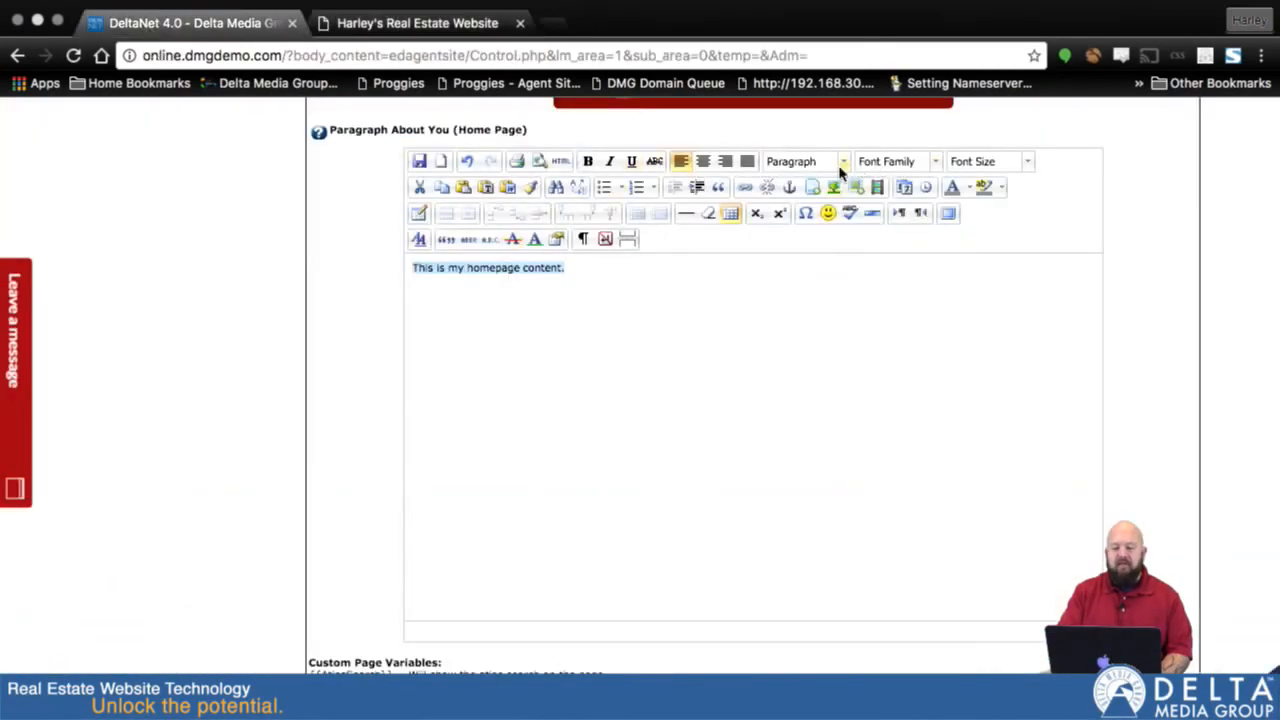
pyautogui.click(935, 162)
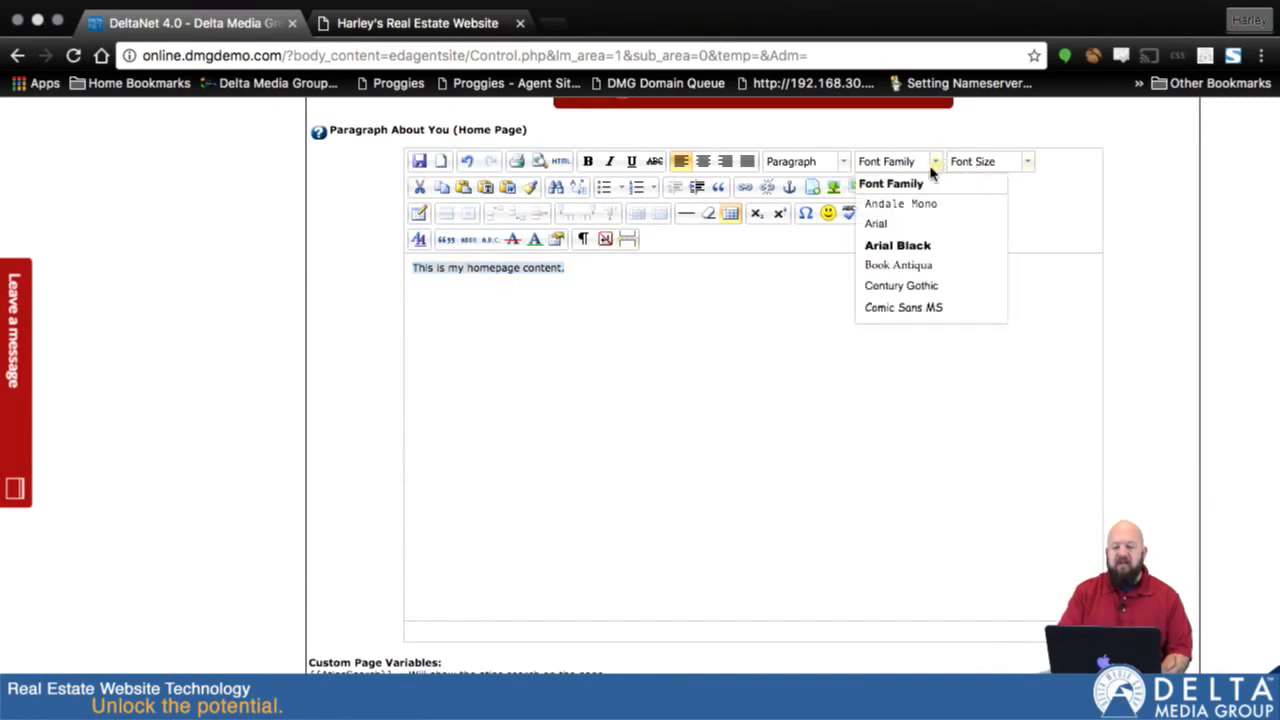
pyautogui.click(902, 266)
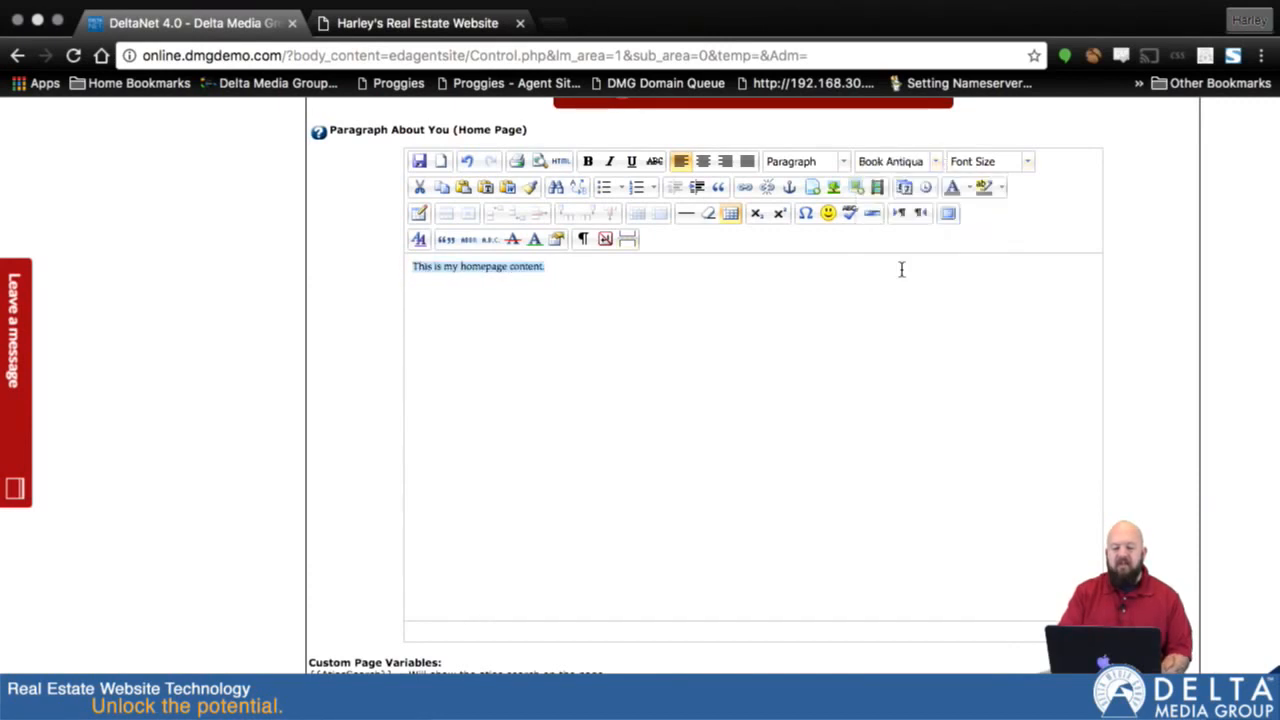
pyautogui.click(1027, 163)
pyautogui.click(992, 252)
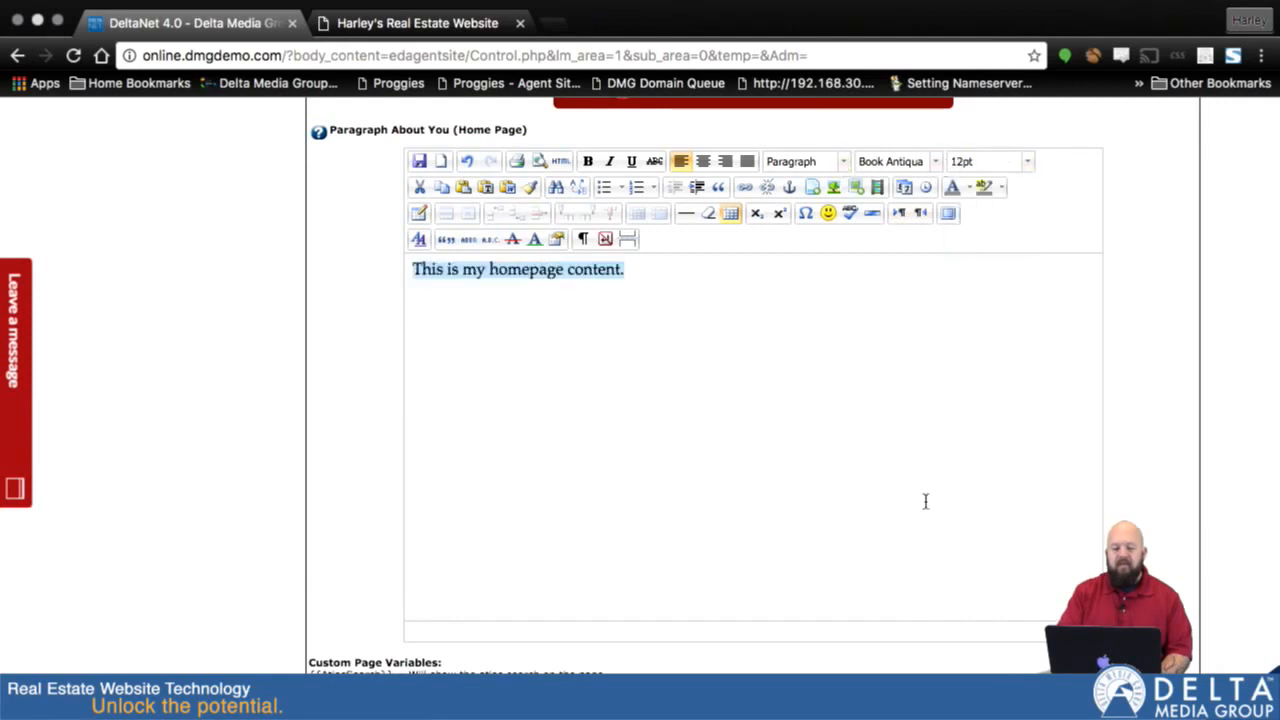
pyautogui.click(843, 165)
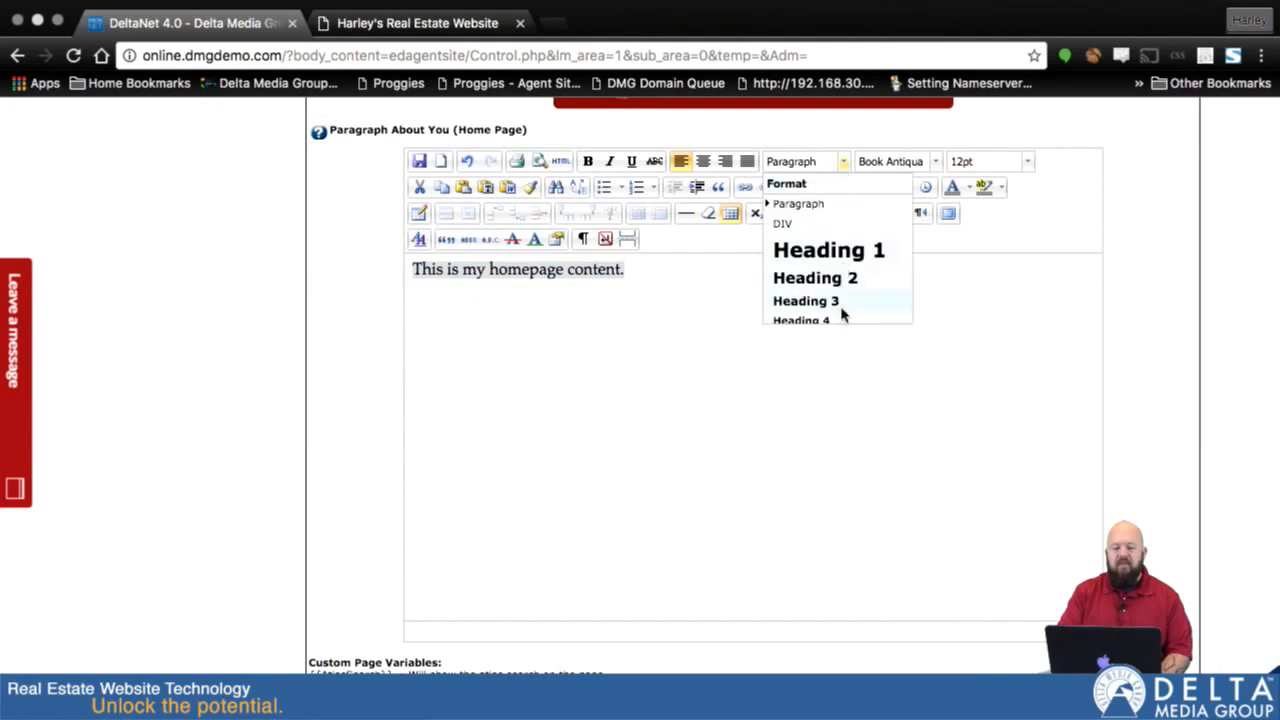
pyautogui.scroll(-6, 842, 310)
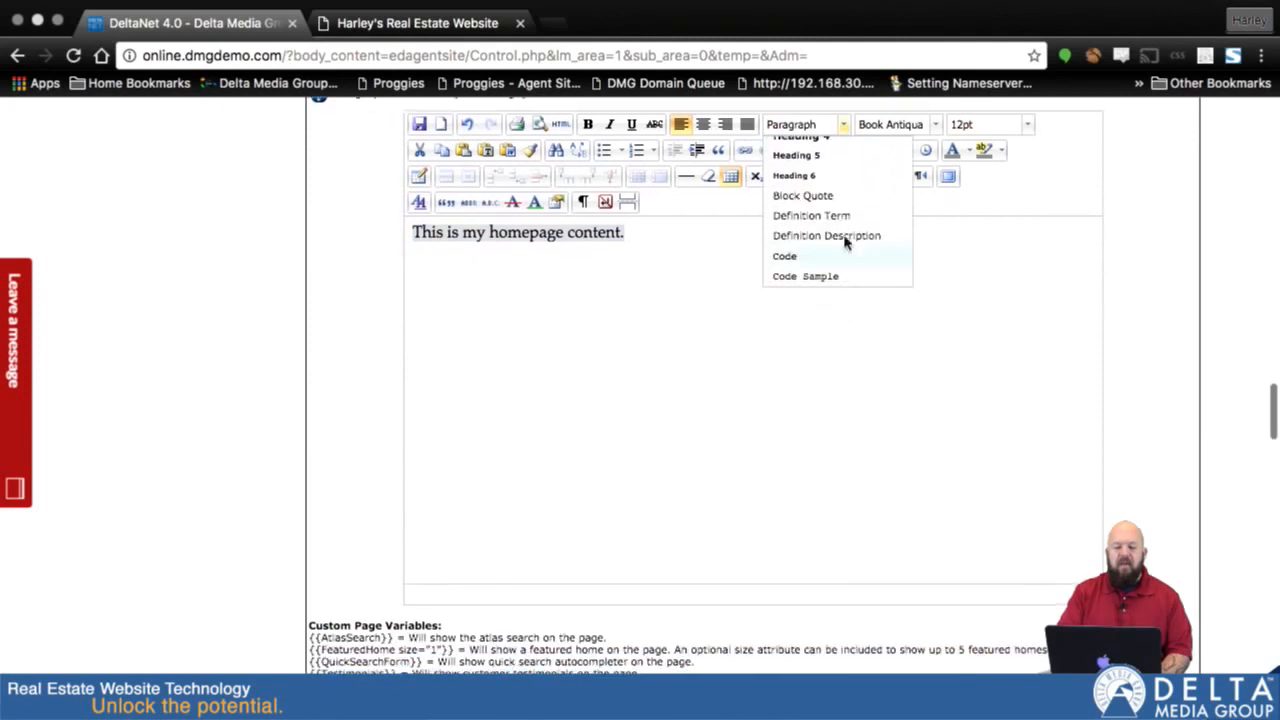
pyautogui.scroll(8, 846, 240)
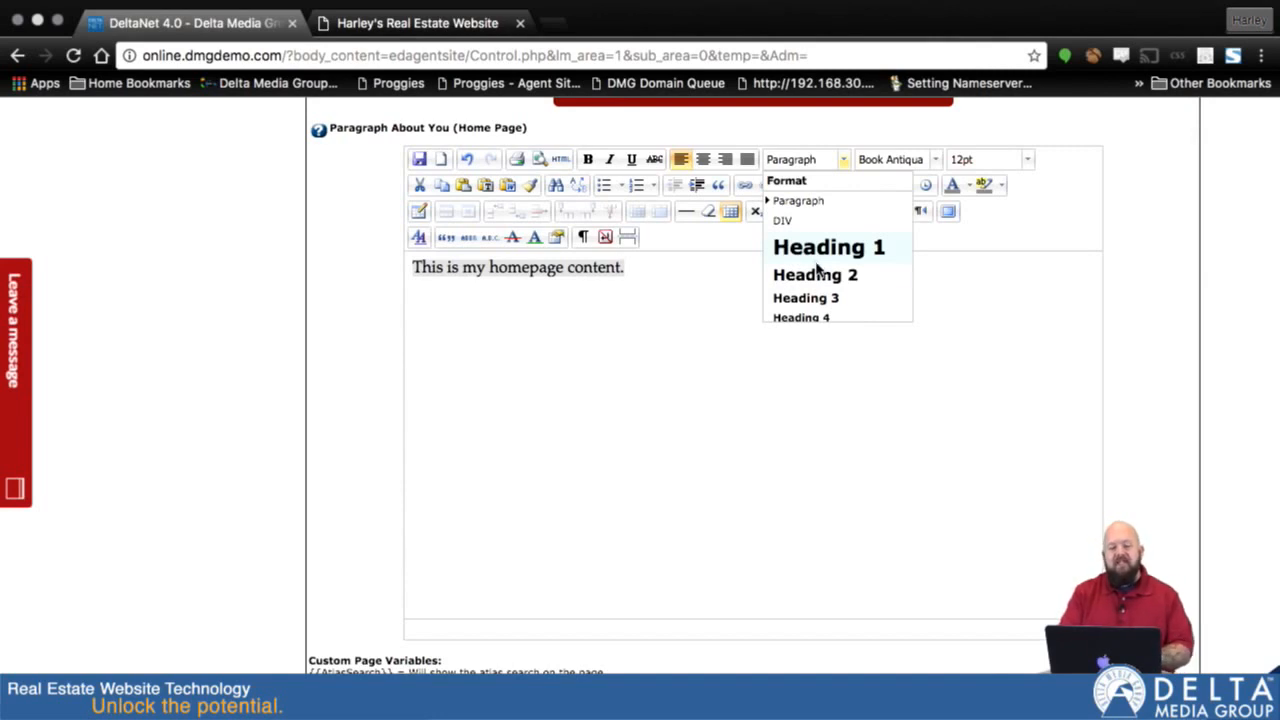
pyautogui.click(663, 405)
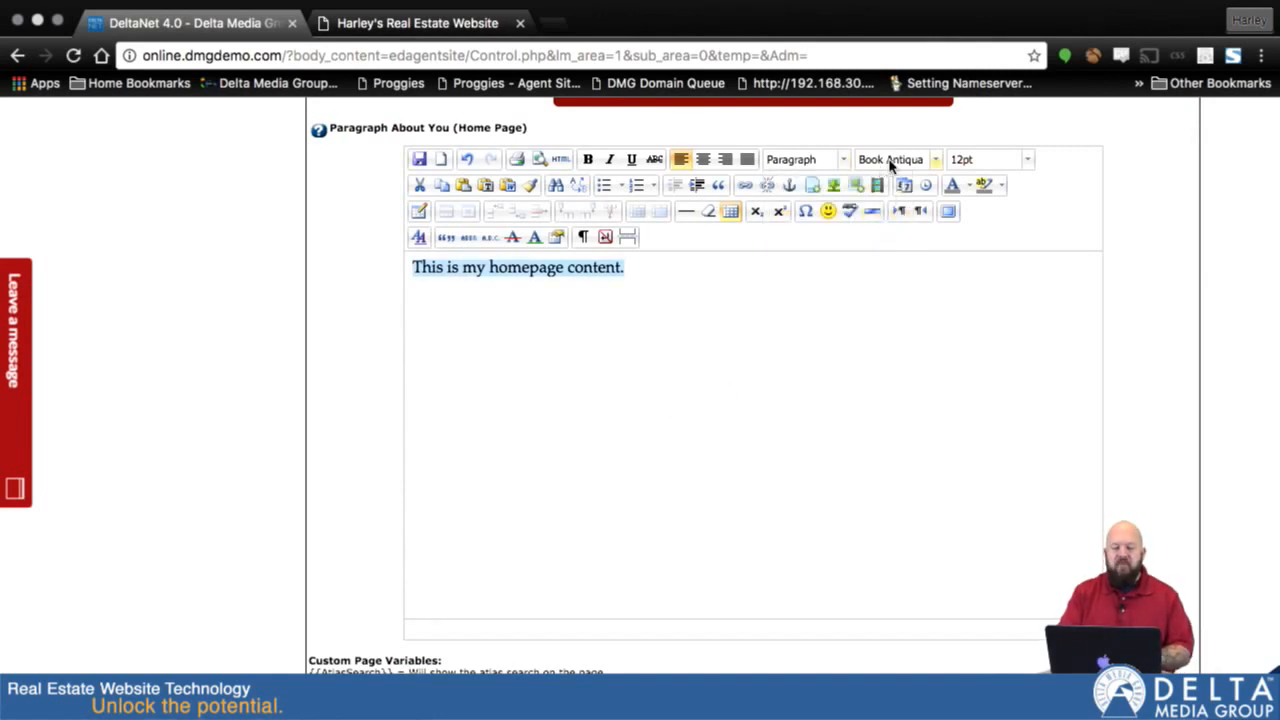
# Step: Centre the homepage sentence and save the updated home page paragraph
pyautogui.click(712, 161)
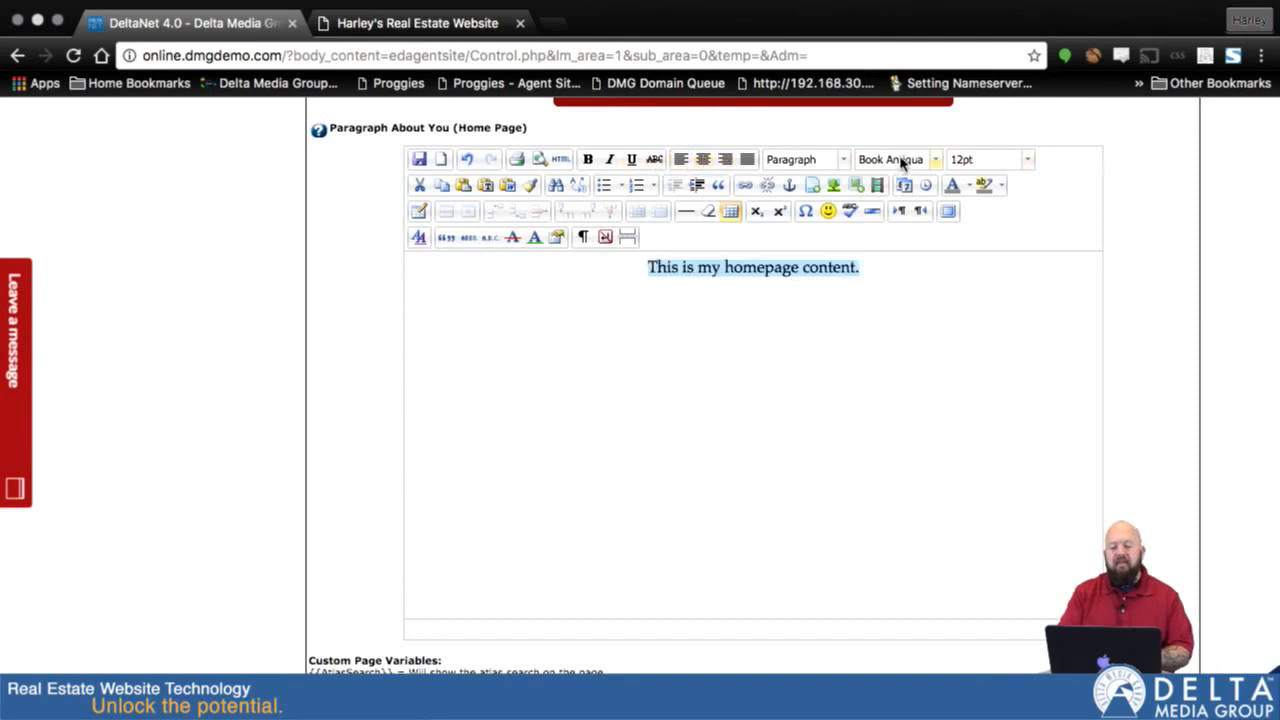
pyautogui.scroll(-2, 870, 560)
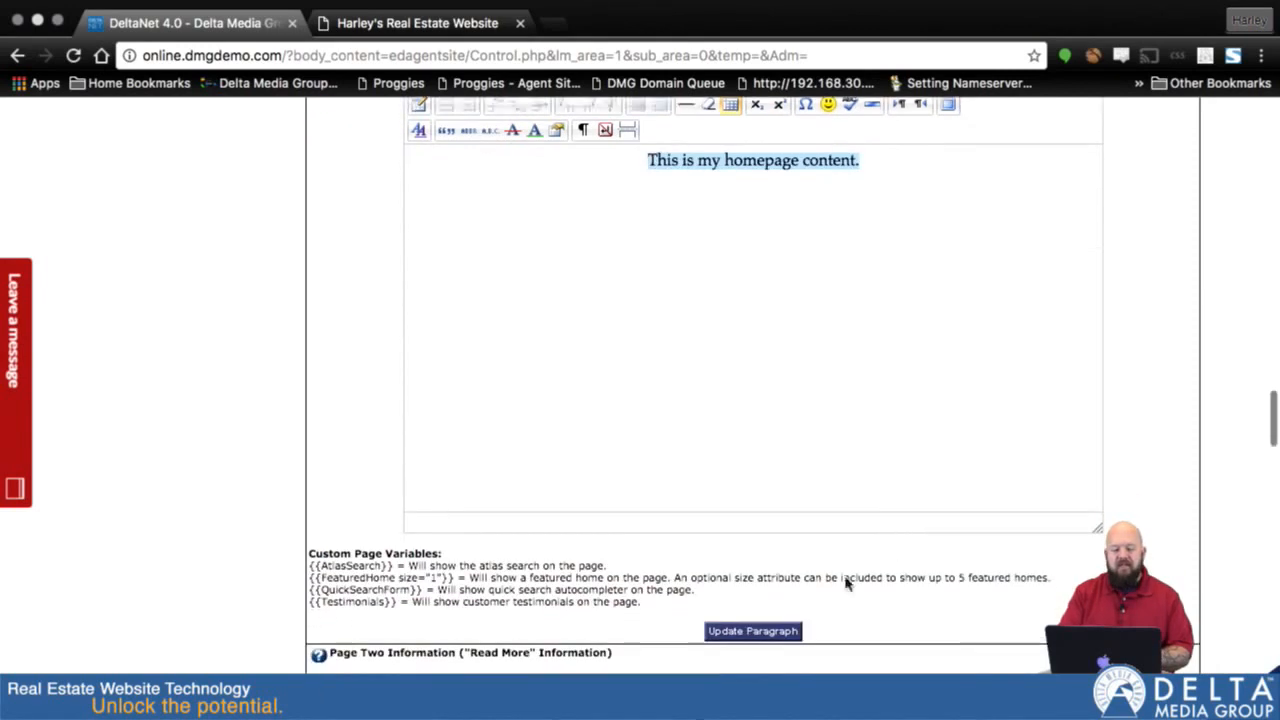
pyautogui.click(757, 631)
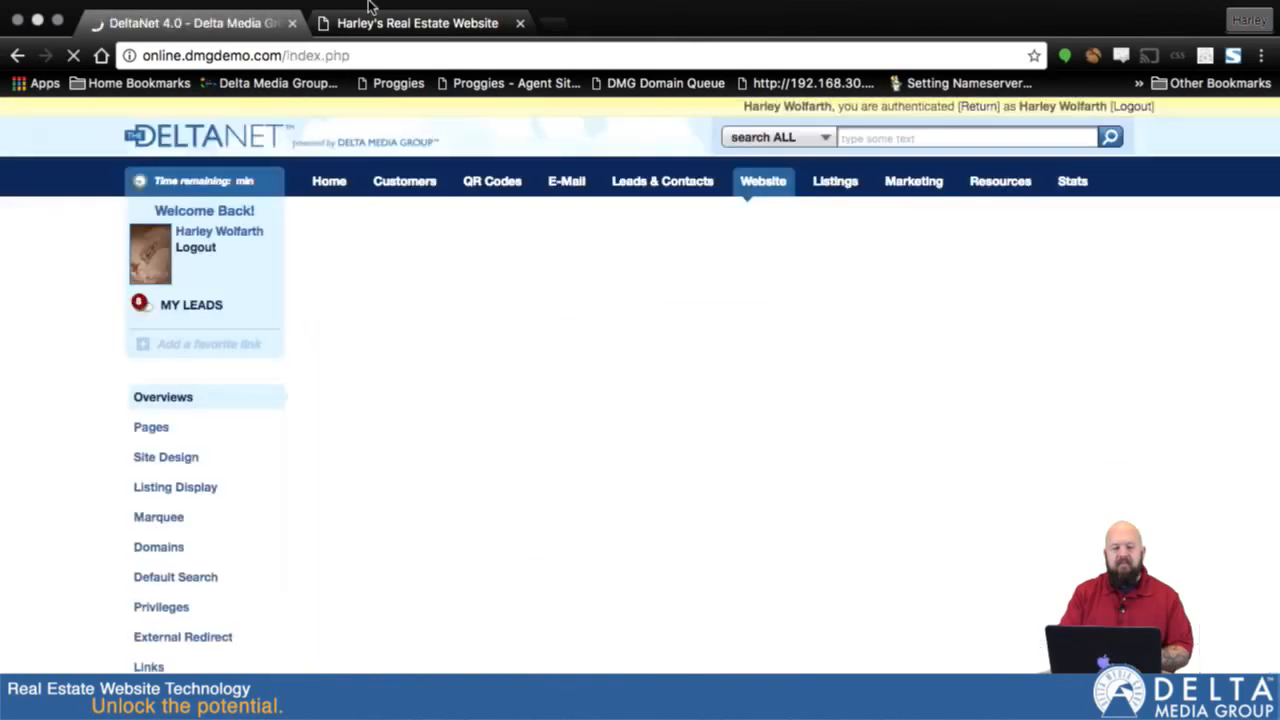
# Step: Check the saved paragraph on the agent website's home page and return to the DeltaNet editing page
pyautogui.click(391, 22)
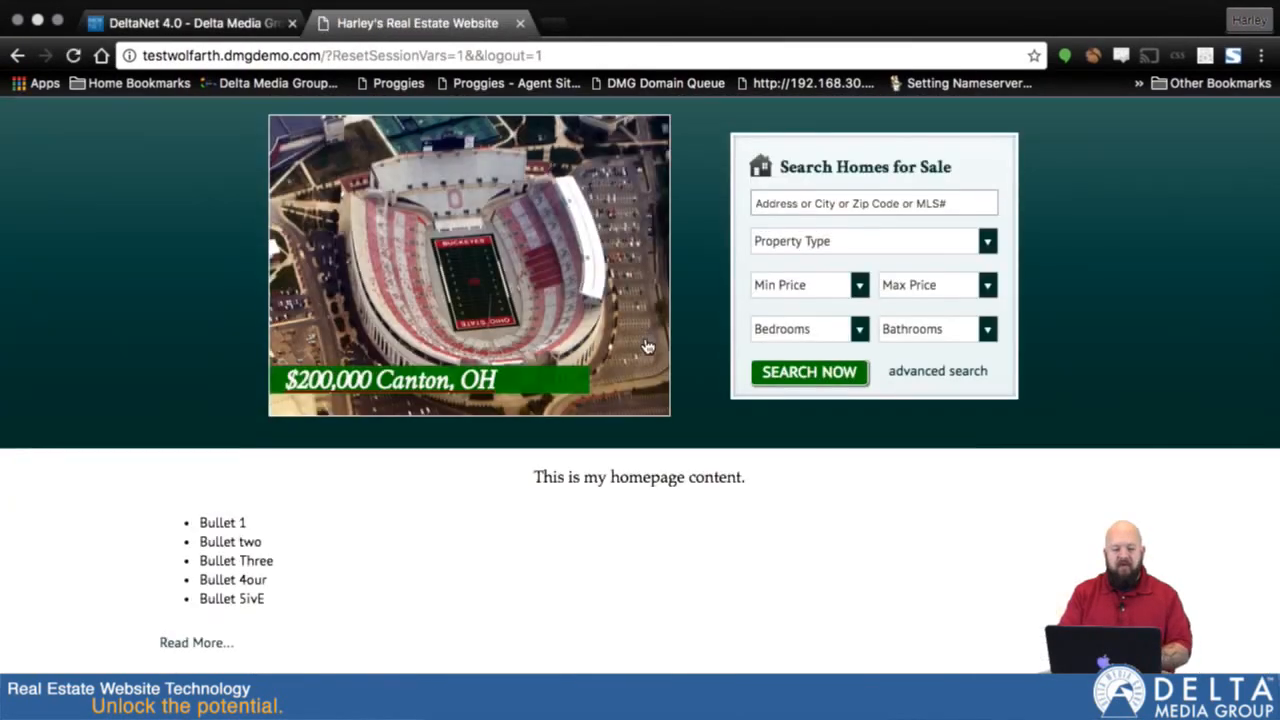
pyautogui.scroll(-3, 620, 345)
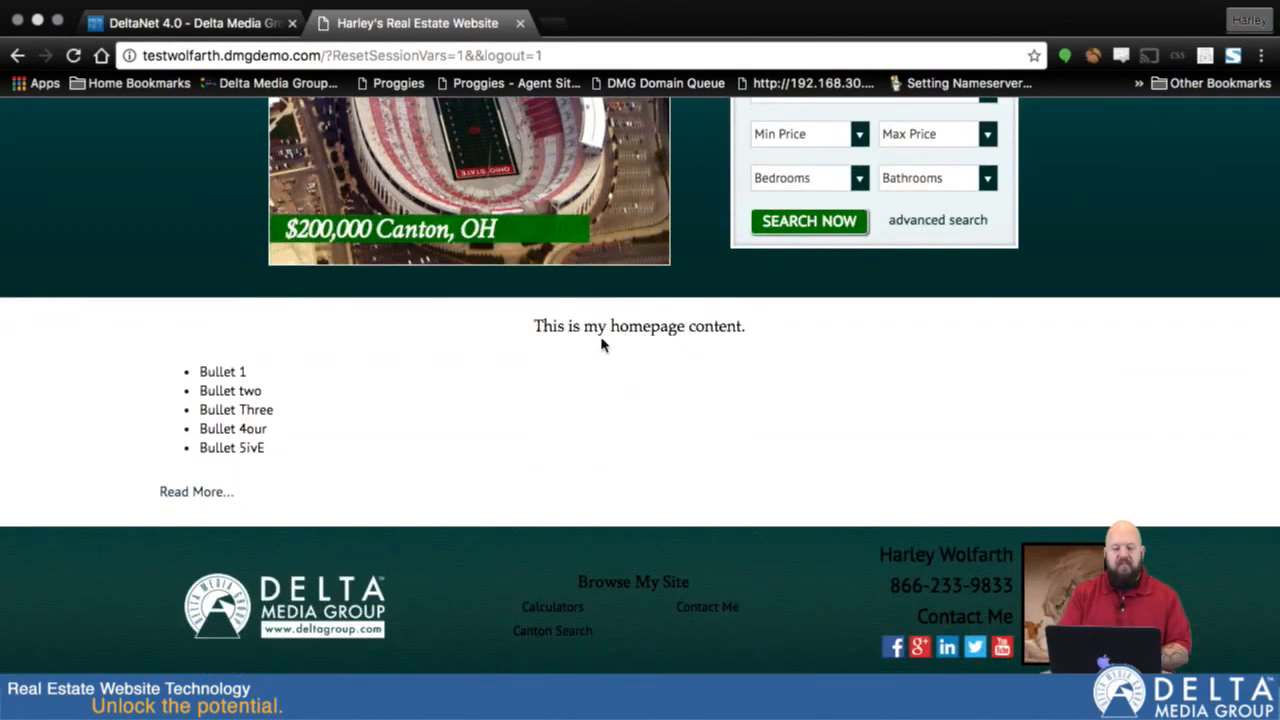
pyautogui.click(205, 22)
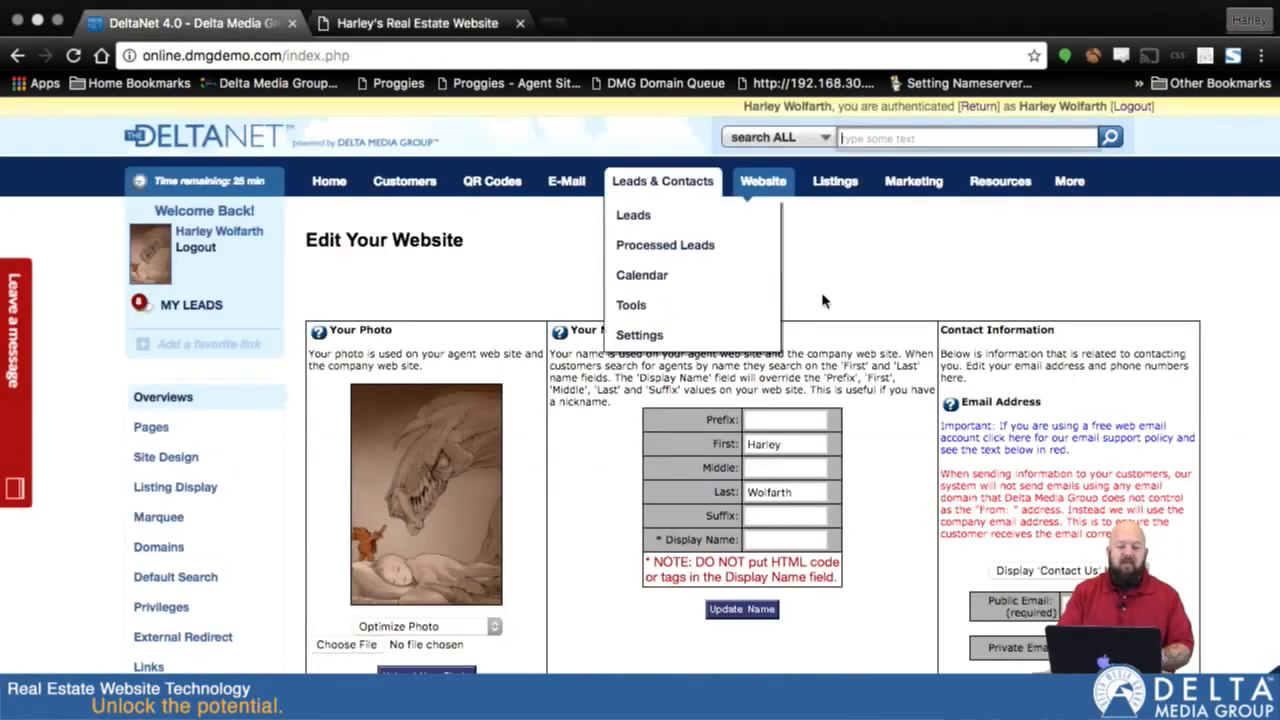
# Step: Add a left-aligned line reading "This is a link to YouTube." below the centred sentence in the home page paragraph
pyautogui.scroll(-10, 770, 420)
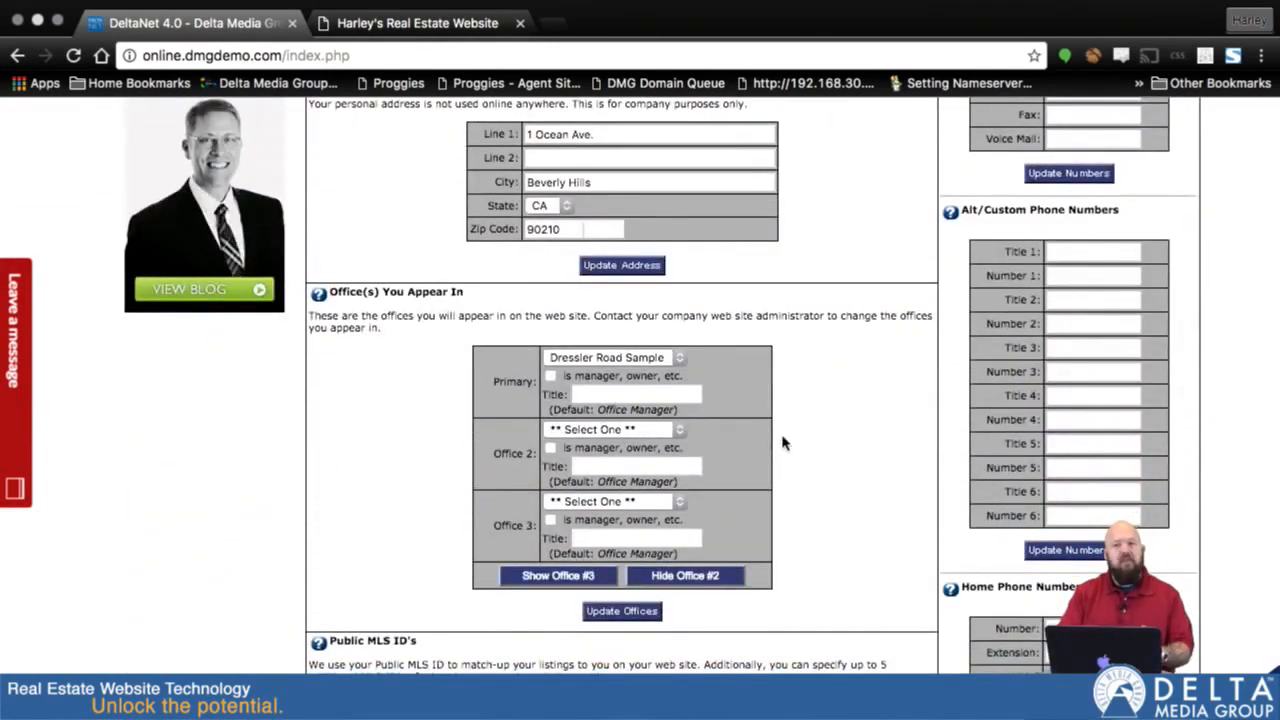
pyautogui.scroll(-10, 783, 443)
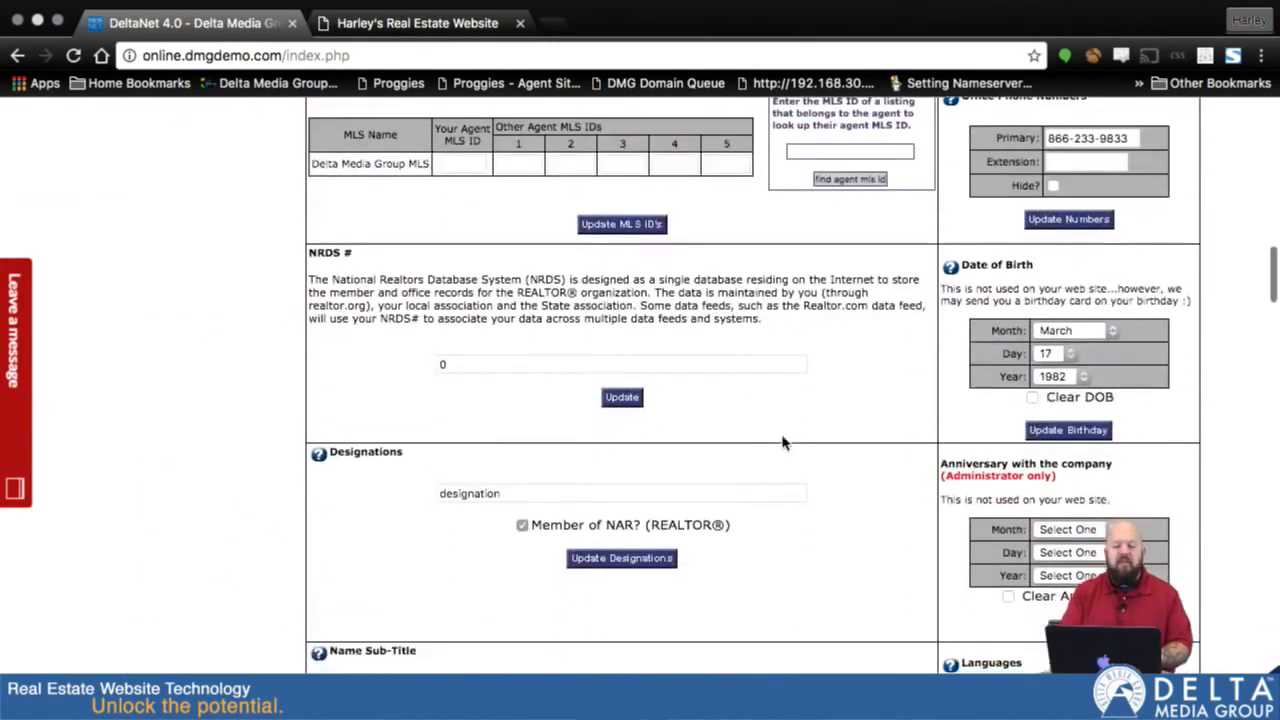
pyautogui.scroll(-10, 1045, 556)
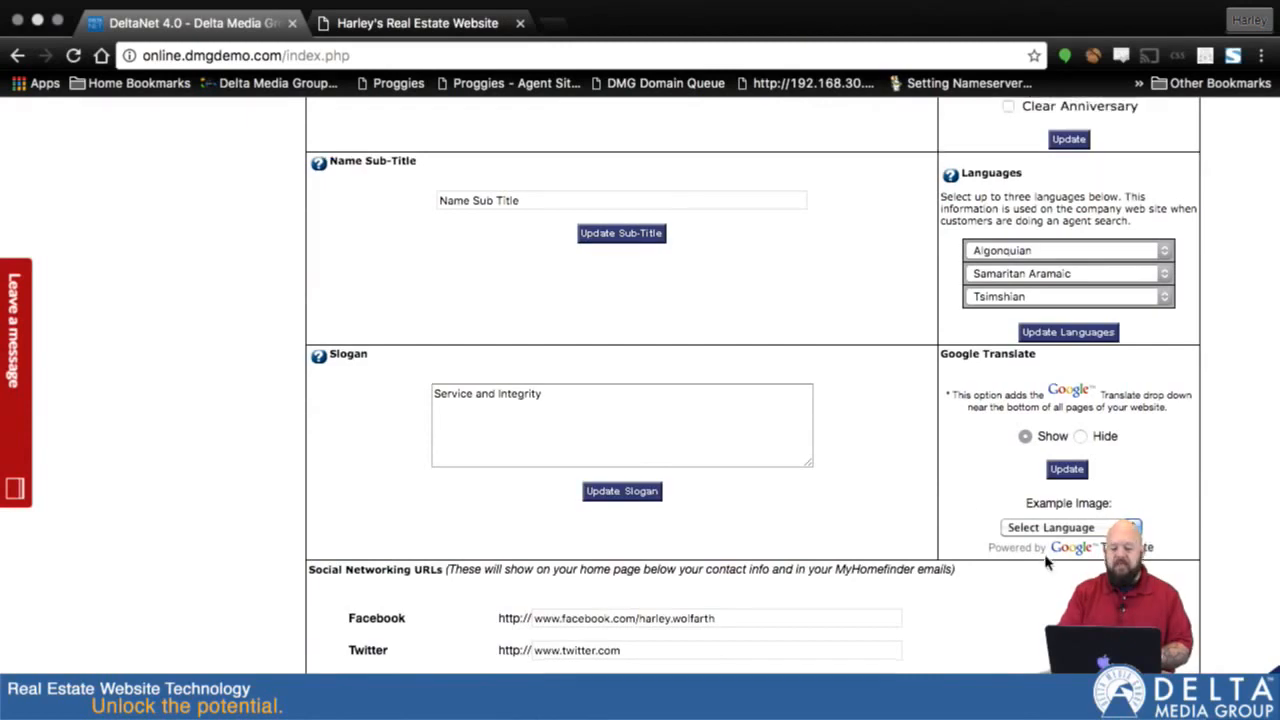
pyautogui.click(895, 277)
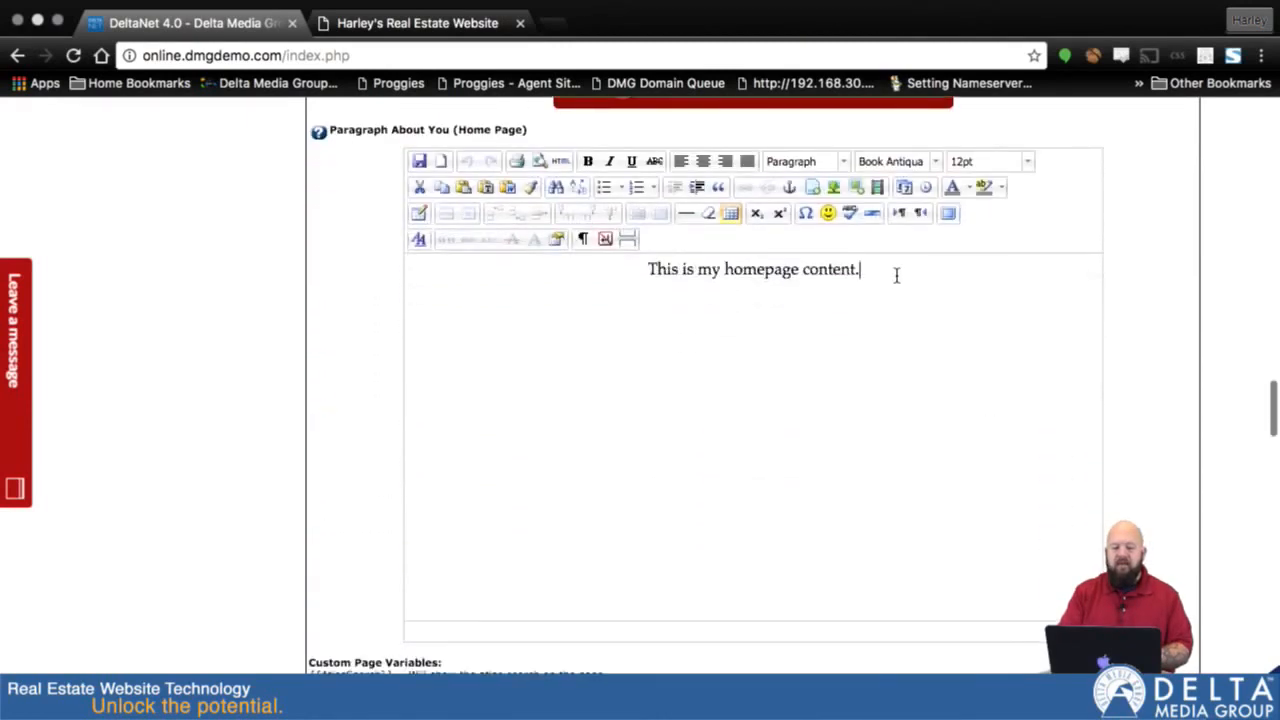
pyautogui.press('Return')
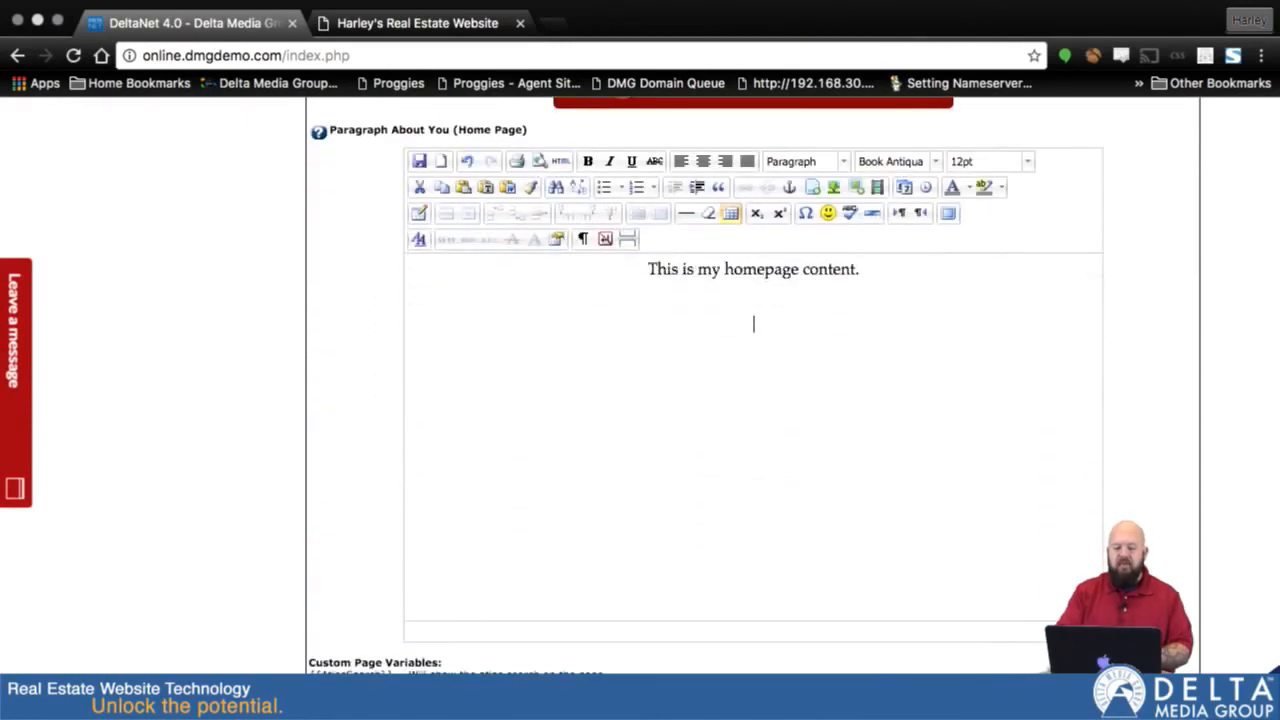
pyautogui.click(683, 161)
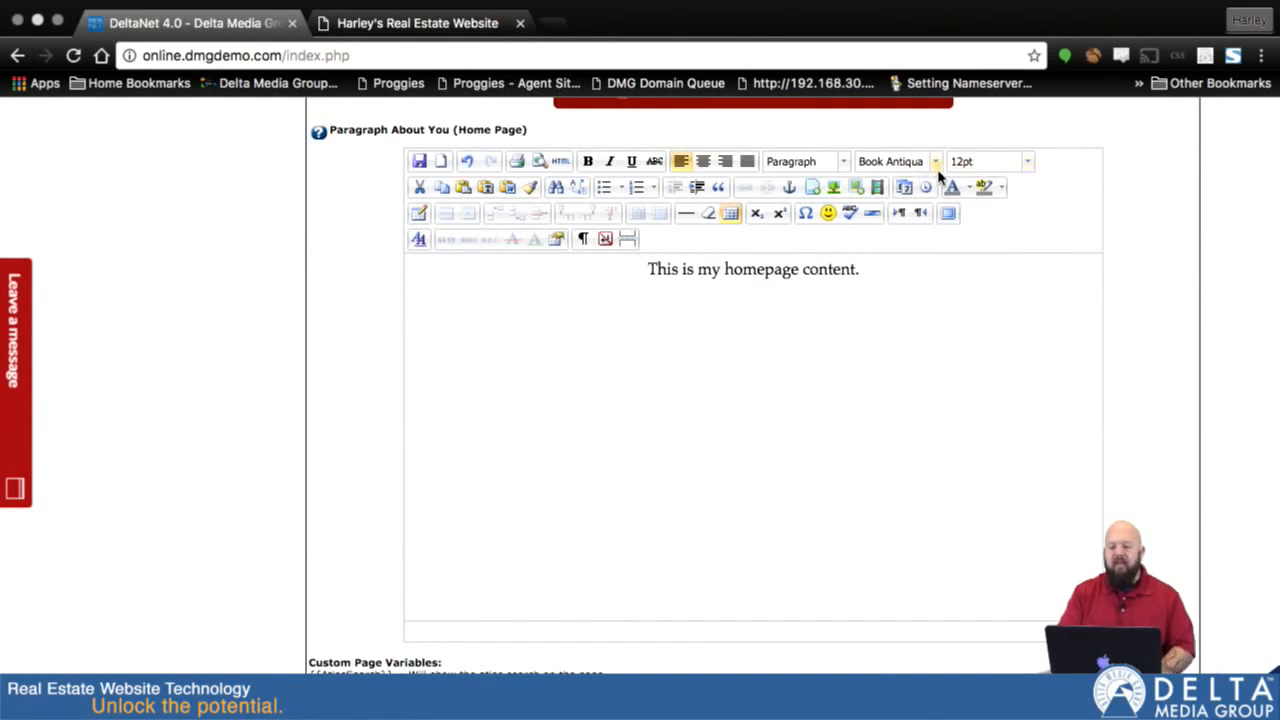
pyautogui.write('Thi')
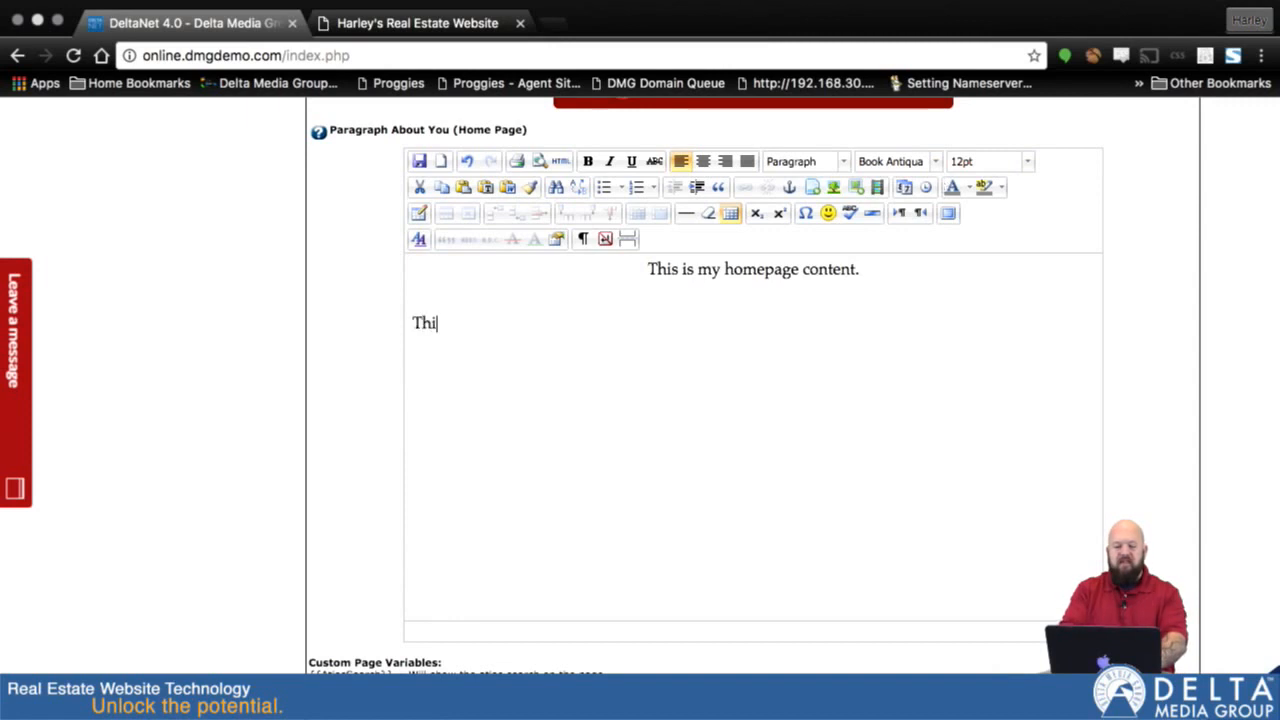
pyautogui.write('s is a link t')
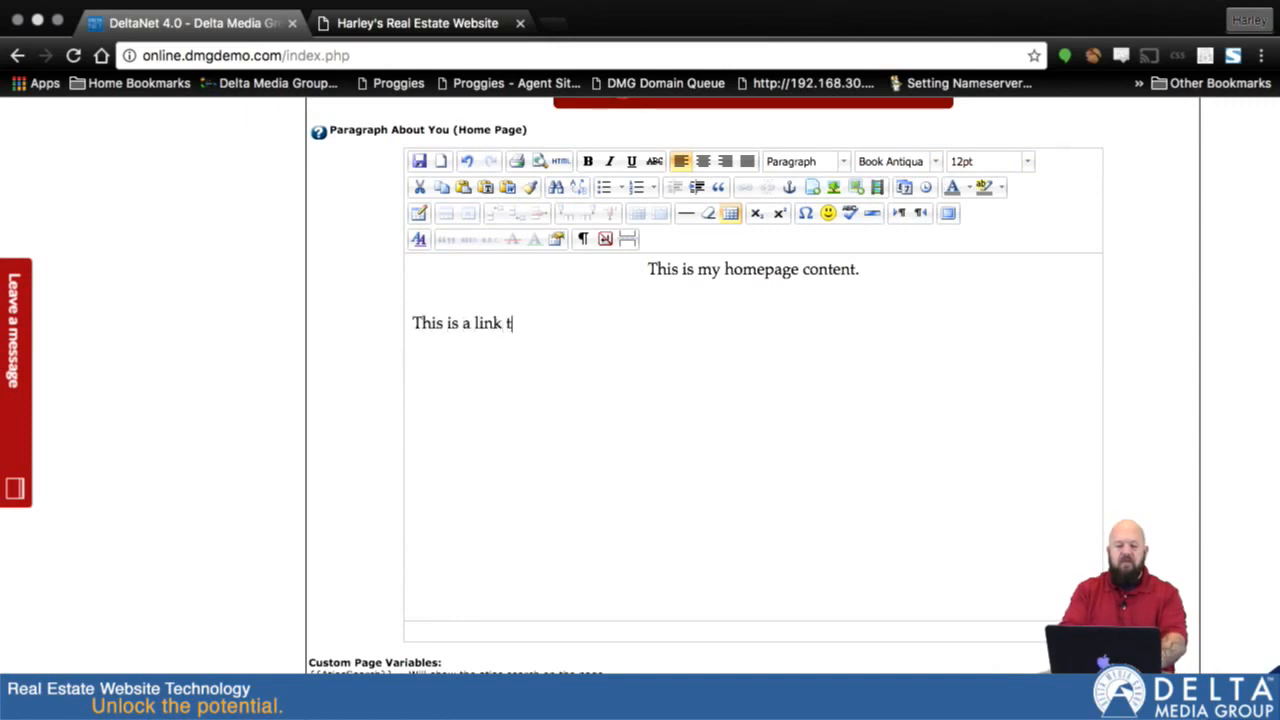
pyautogui.write('o YouTube.')
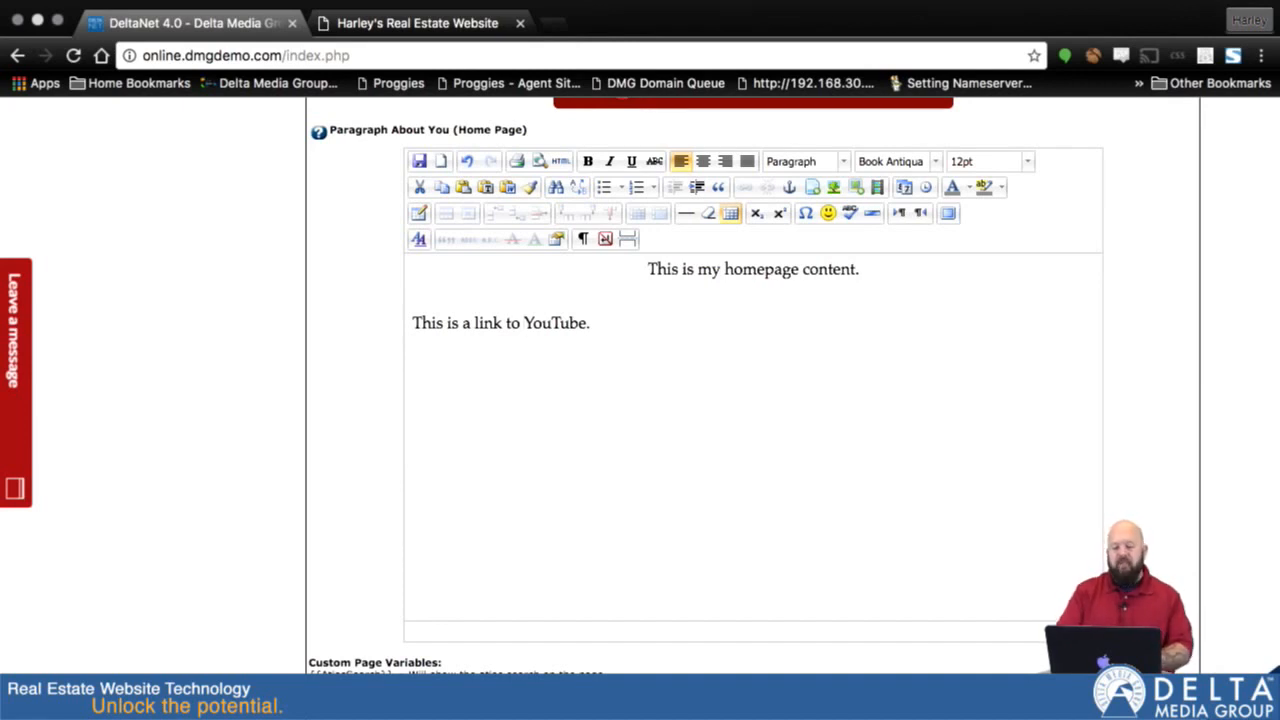
pyautogui.hotkey('shift', 'Right')
pyautogui.hotkey('shift', 'Right')
pyautogui.hotkey('shift', 'Right')
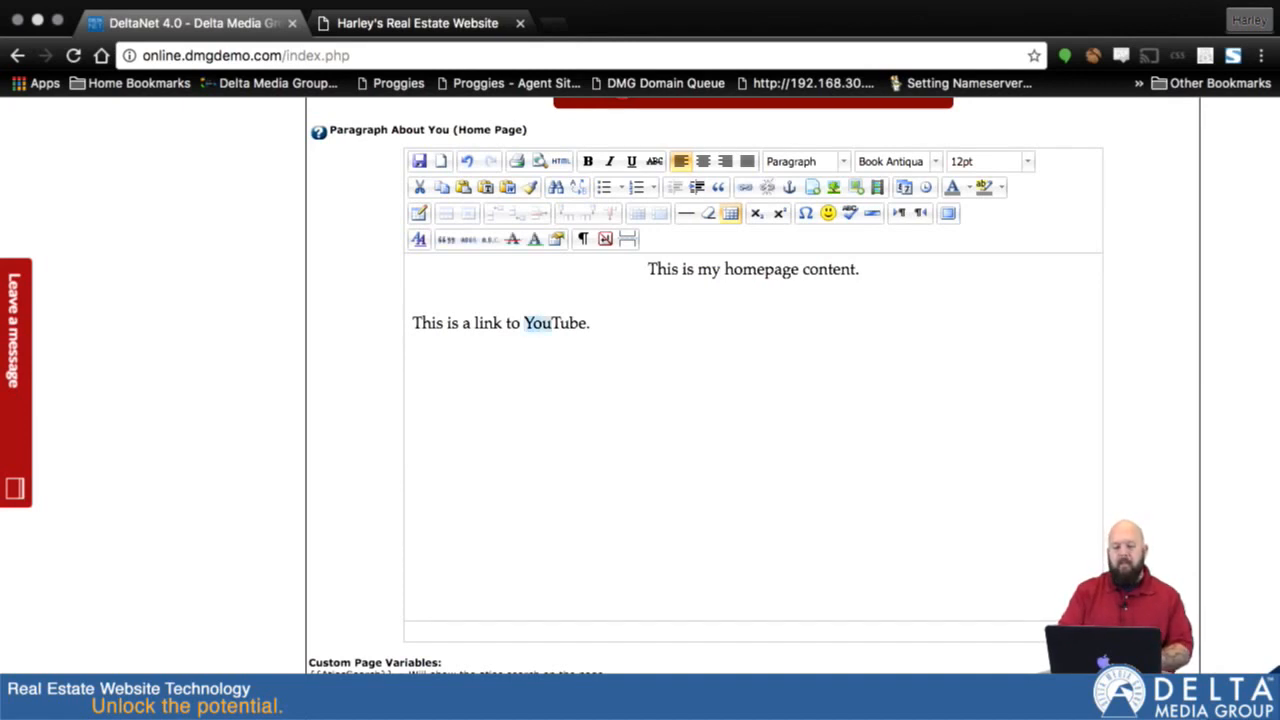
pyautogui.hotkey('shift', 'Right')
pyautogui.hotkey('shift', 'Right')
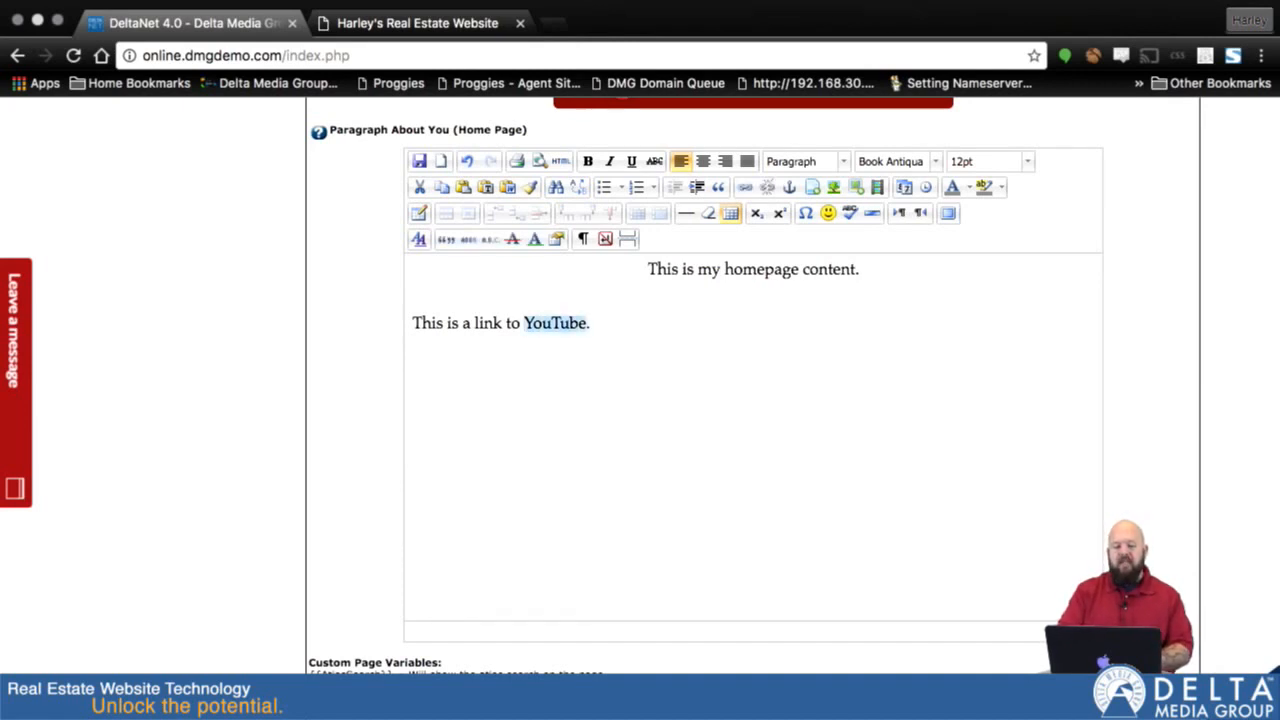
pyautogui.click(745, 190)
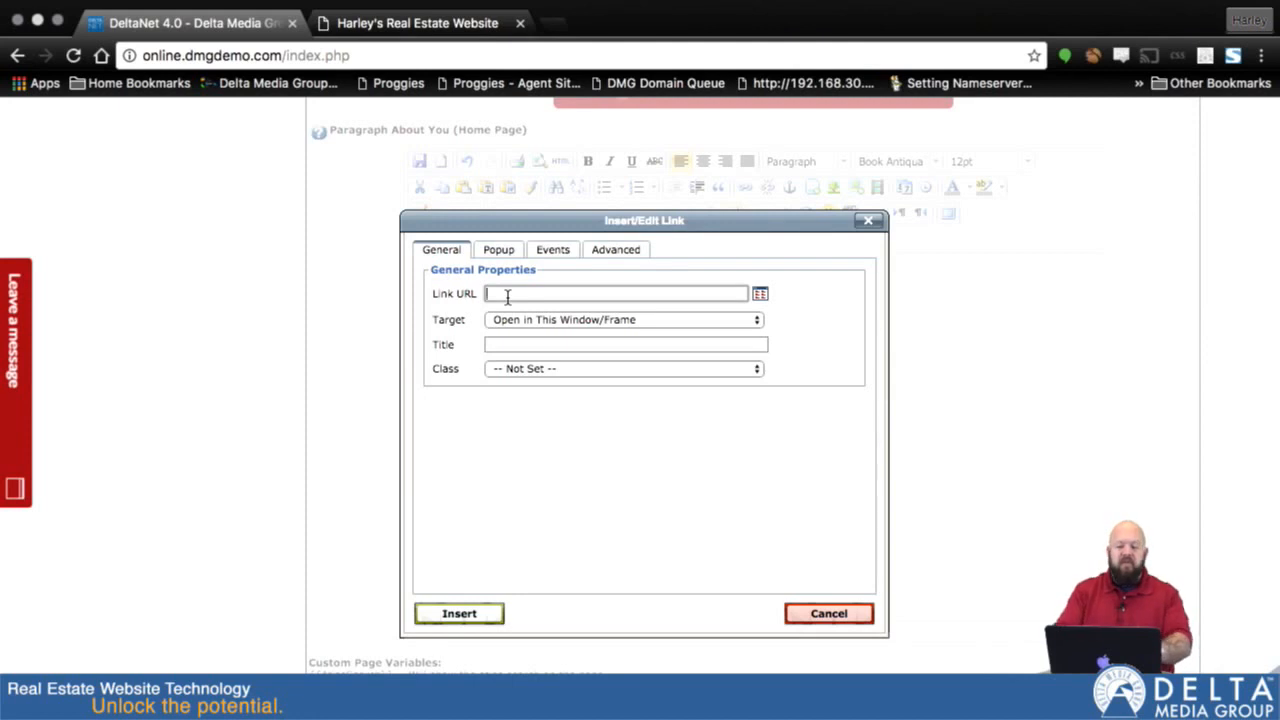
pyautogui.write('http')
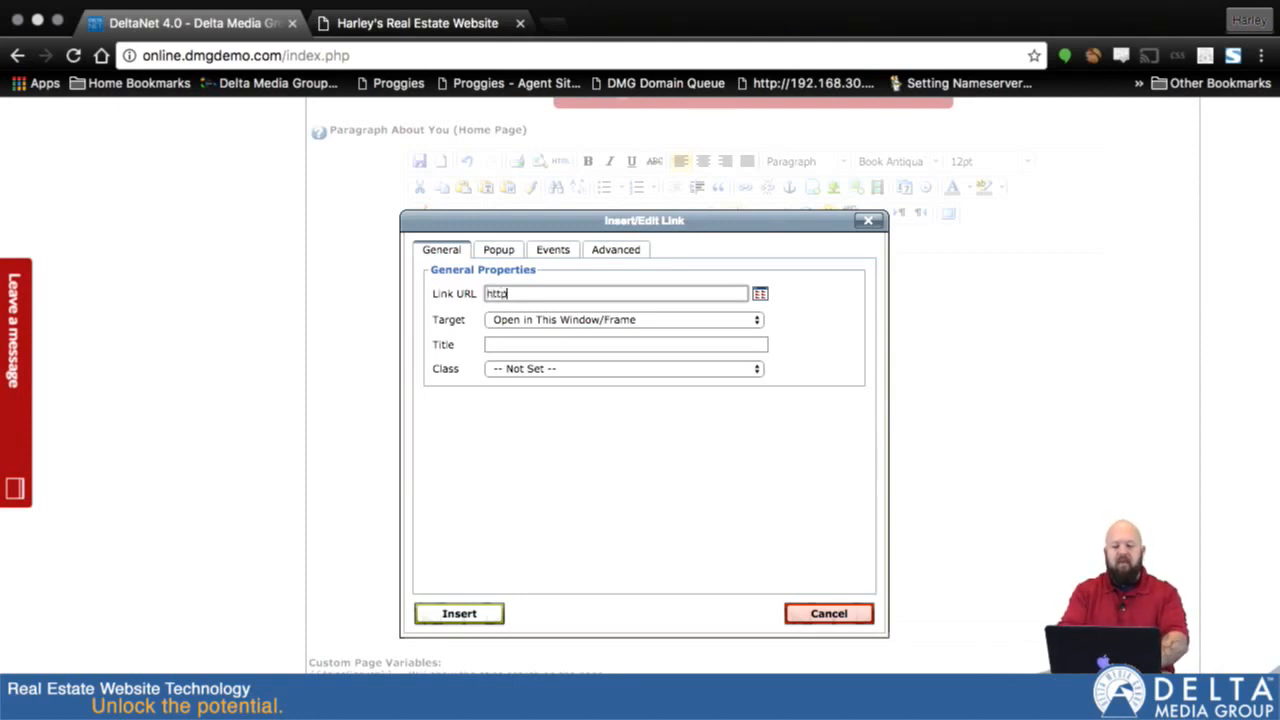
pyautogui.write('://www.')
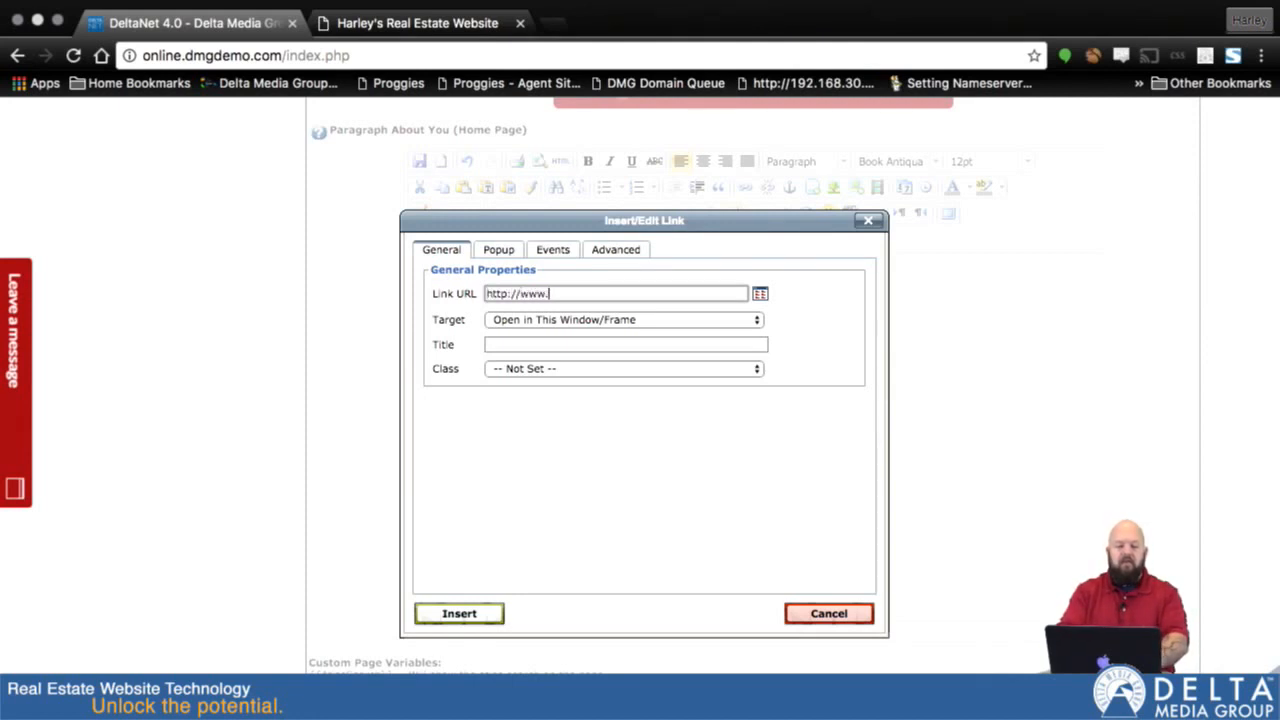
pyautogui.write('youtube.com')
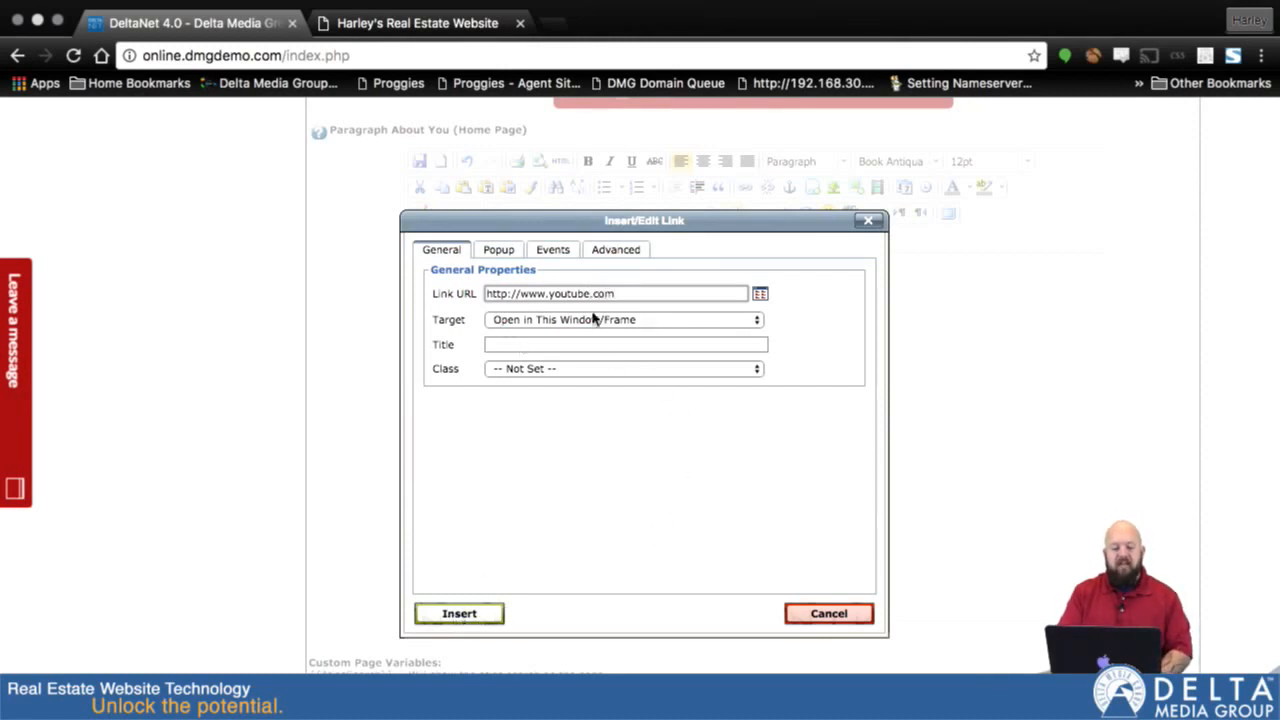
pyautogui.click(757, 321)
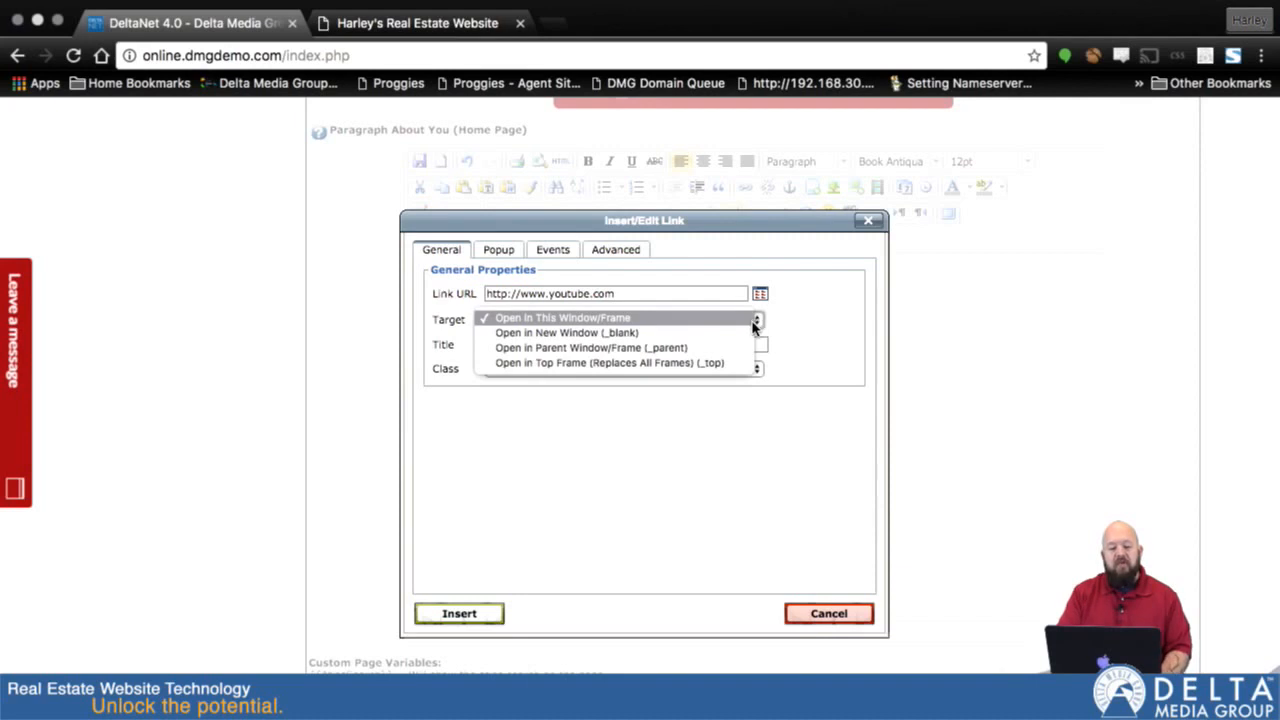
pyautogui.click(655, 336)
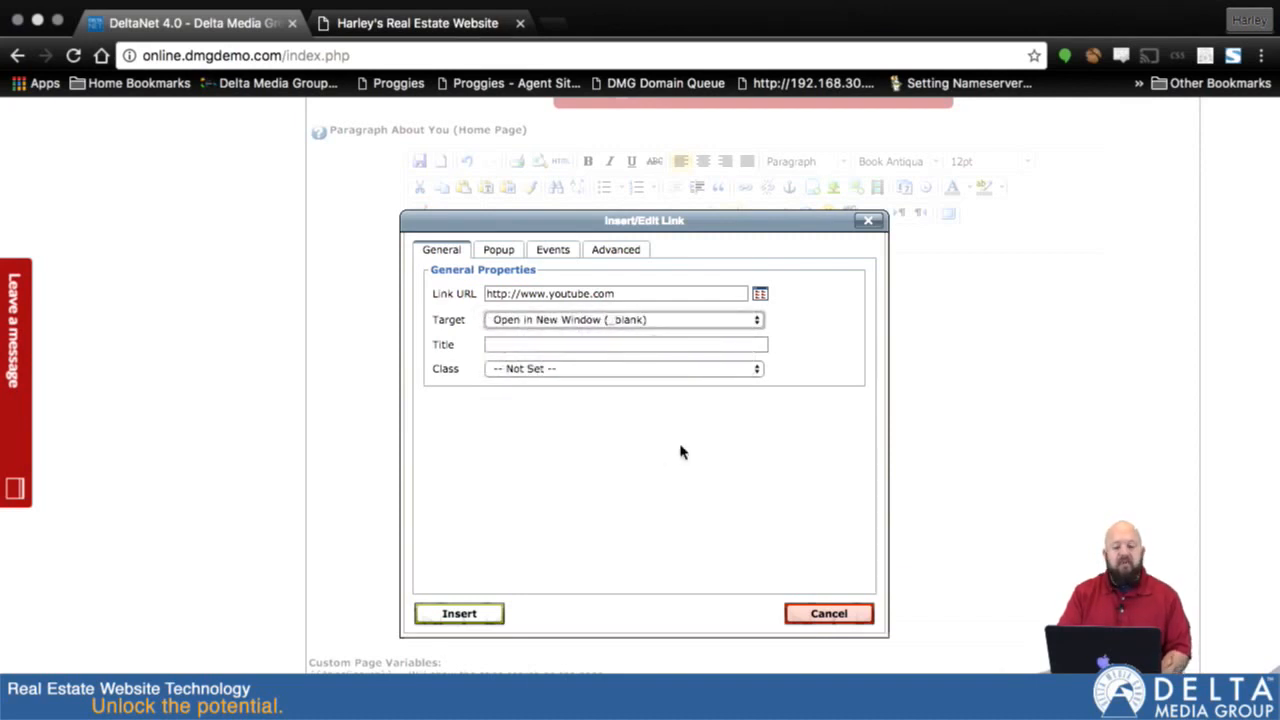
pyautogui.click(460, 614)
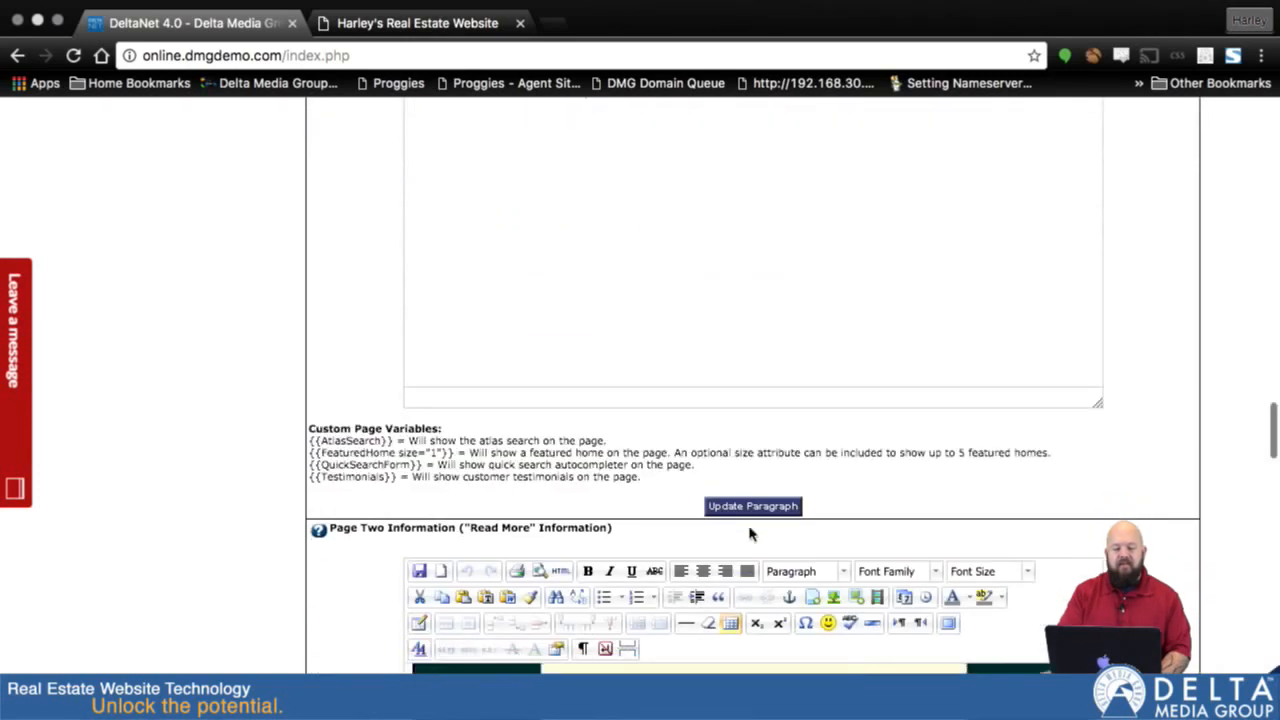
pyautogui.click(745, 509)
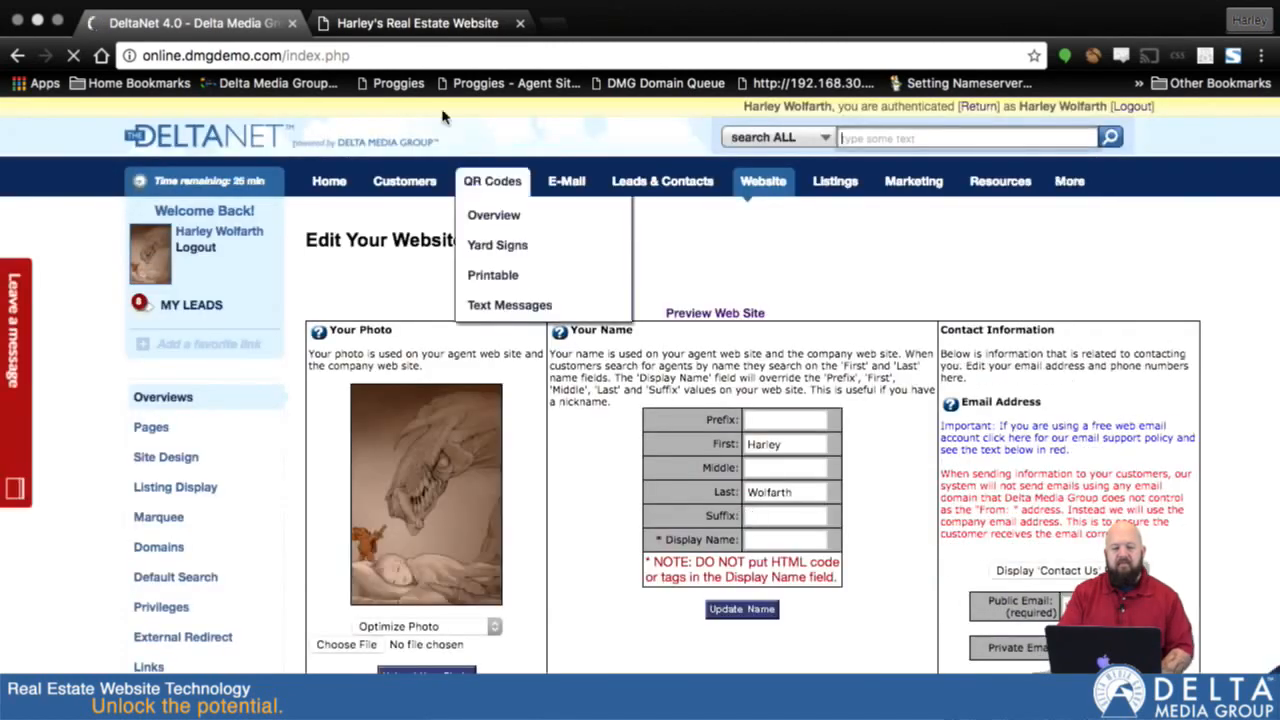
# Step: Reload the agent website's home page, test its YouTube link, and return to the DeltaNet editing page
pyautogui.click(420, 30)
pyautogui.press('super+r')
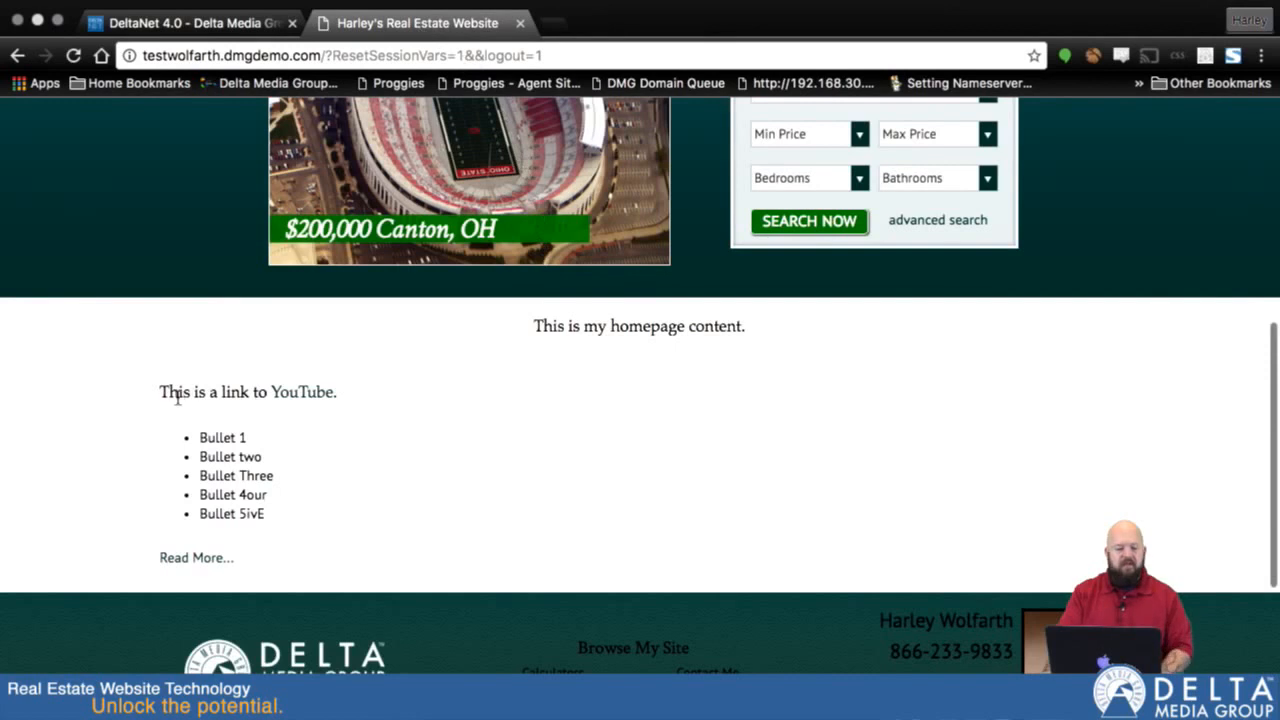
pyautogui.click(302, 393)
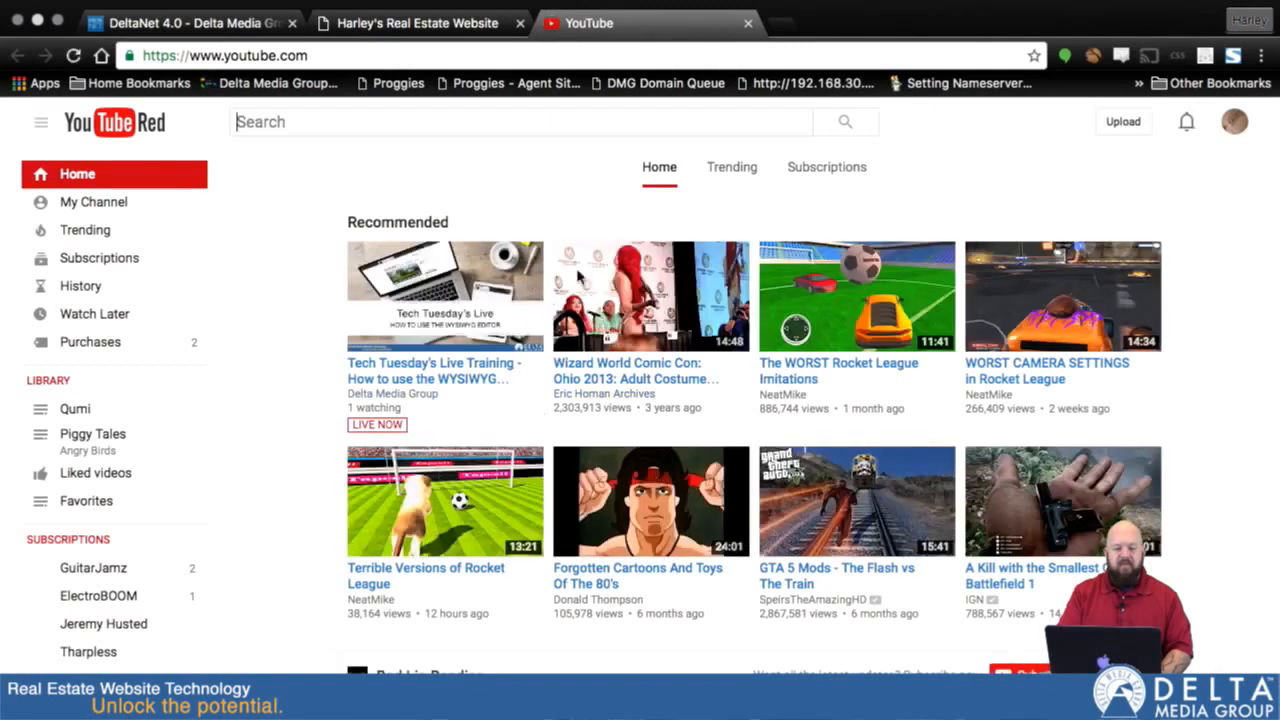
pyautogui.moveTo(655, 394)
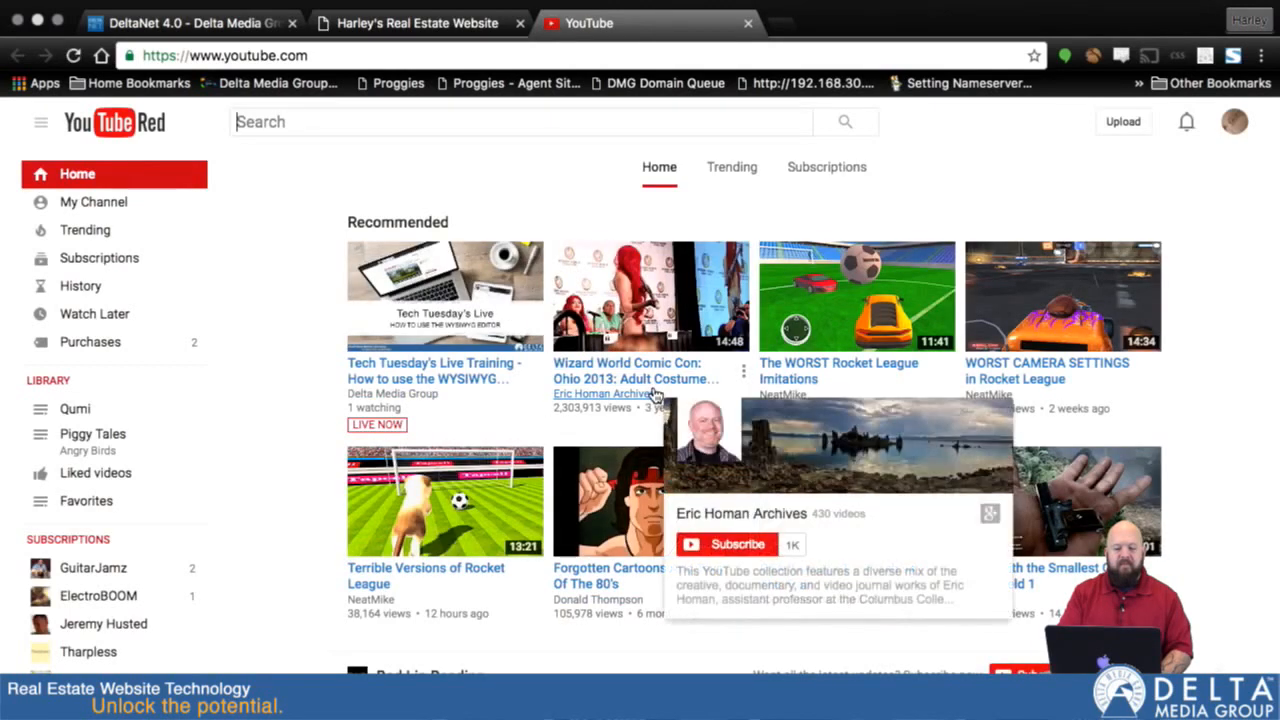
pyautogui.click(222, 24)
pyautogui.click(420, 22)
pyautogui.click(183, 22)
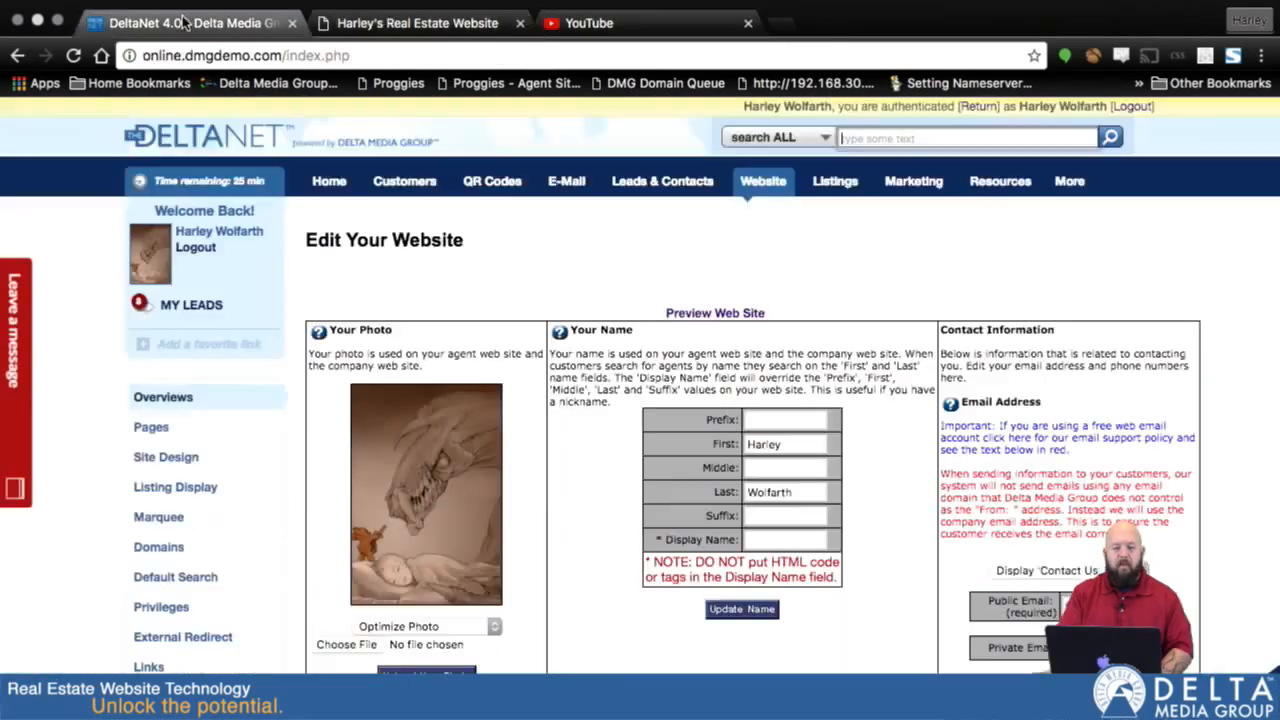
# Step: Add an empty line below the YouTube link sentence in the home page paragraph
pyautogui.scroll(-15, 673, 390)
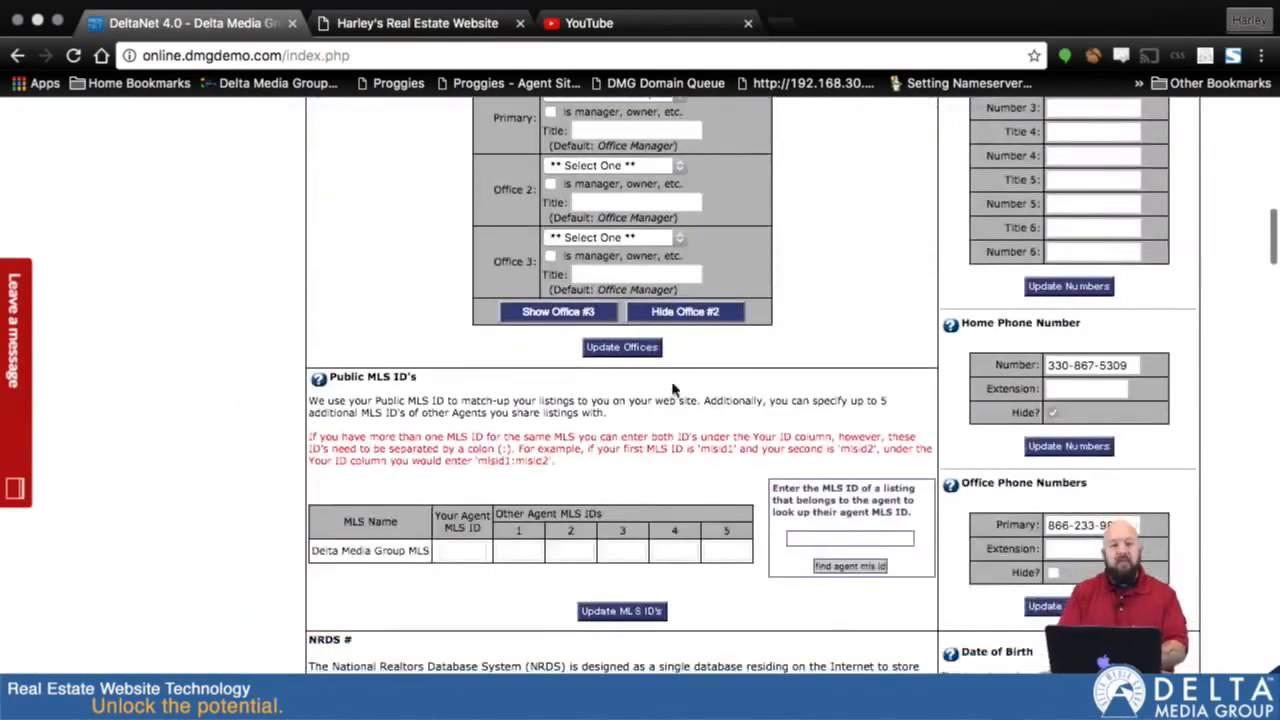
pyautogui.scroll(-20, 673, 390)
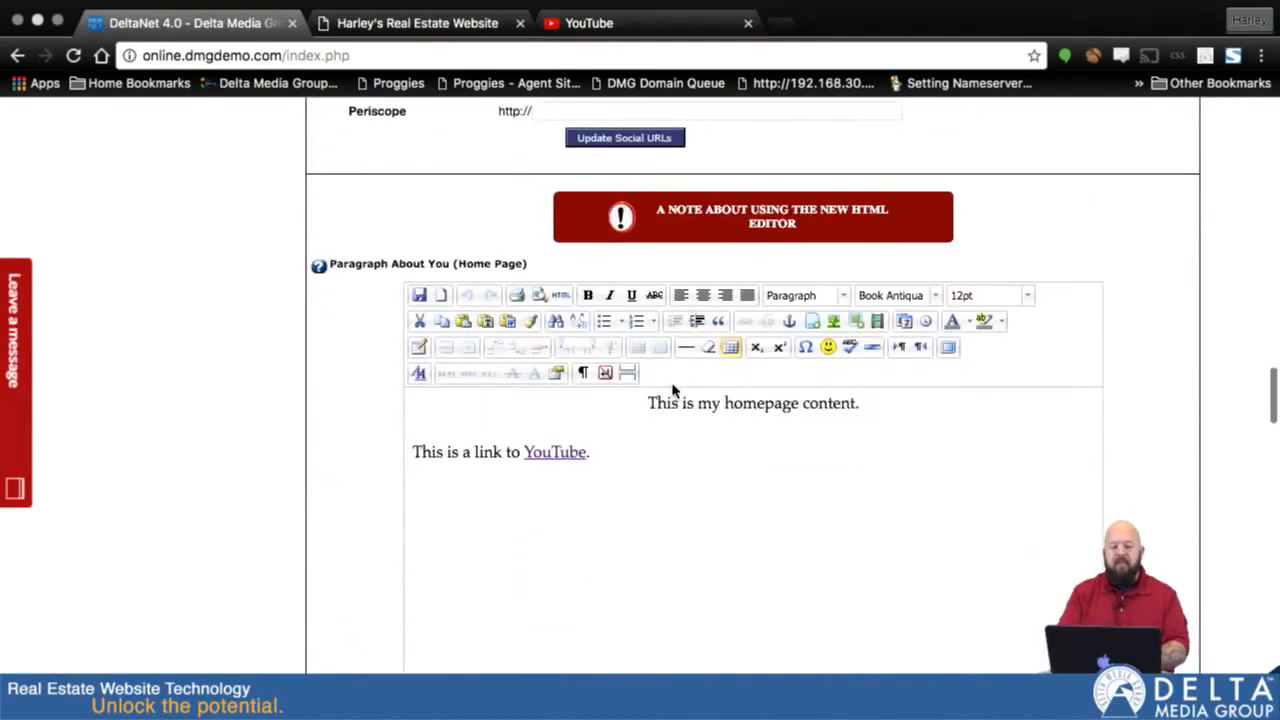
pyautogui.click(668, 484)
pyautogui.press('Return')
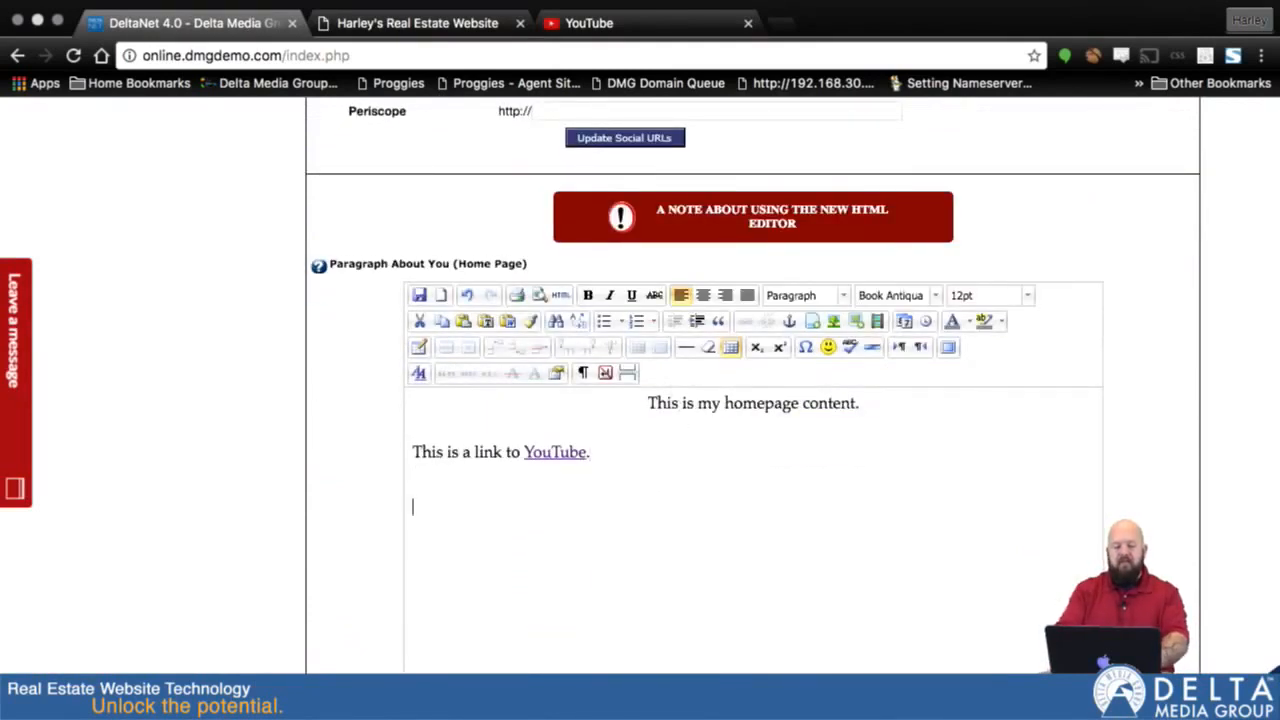
pyautogui.scroll(-3, 917, 471)
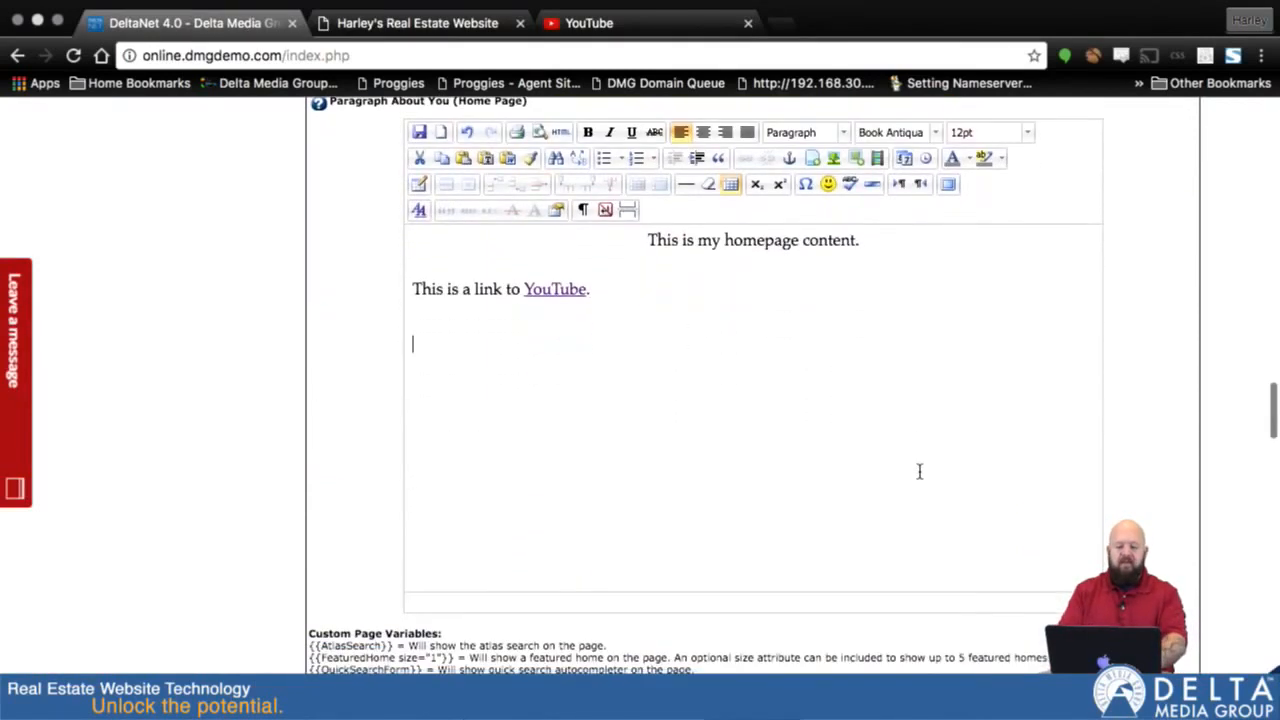
# Step: Start inserting an image on the empty line and upload DSC_0062_copy_small.jpg to the image manager
pyautogui.click(834, 160)
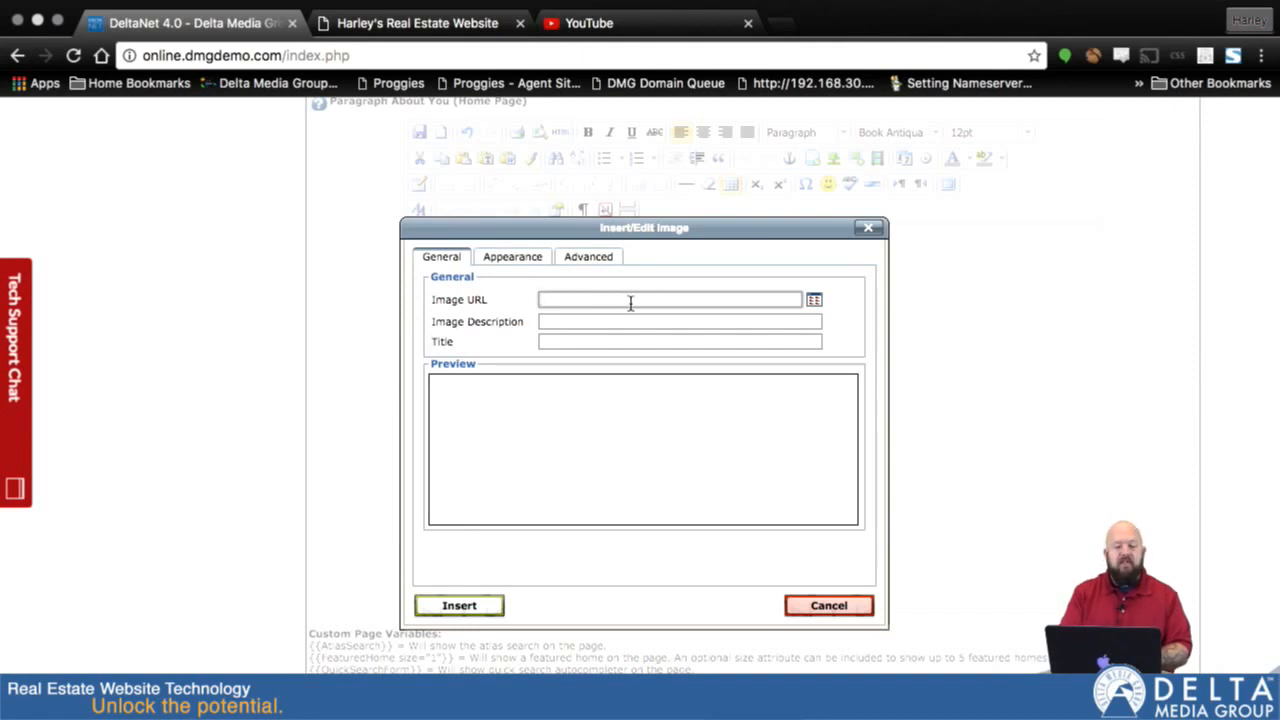
pyautogui.click(813, 301)
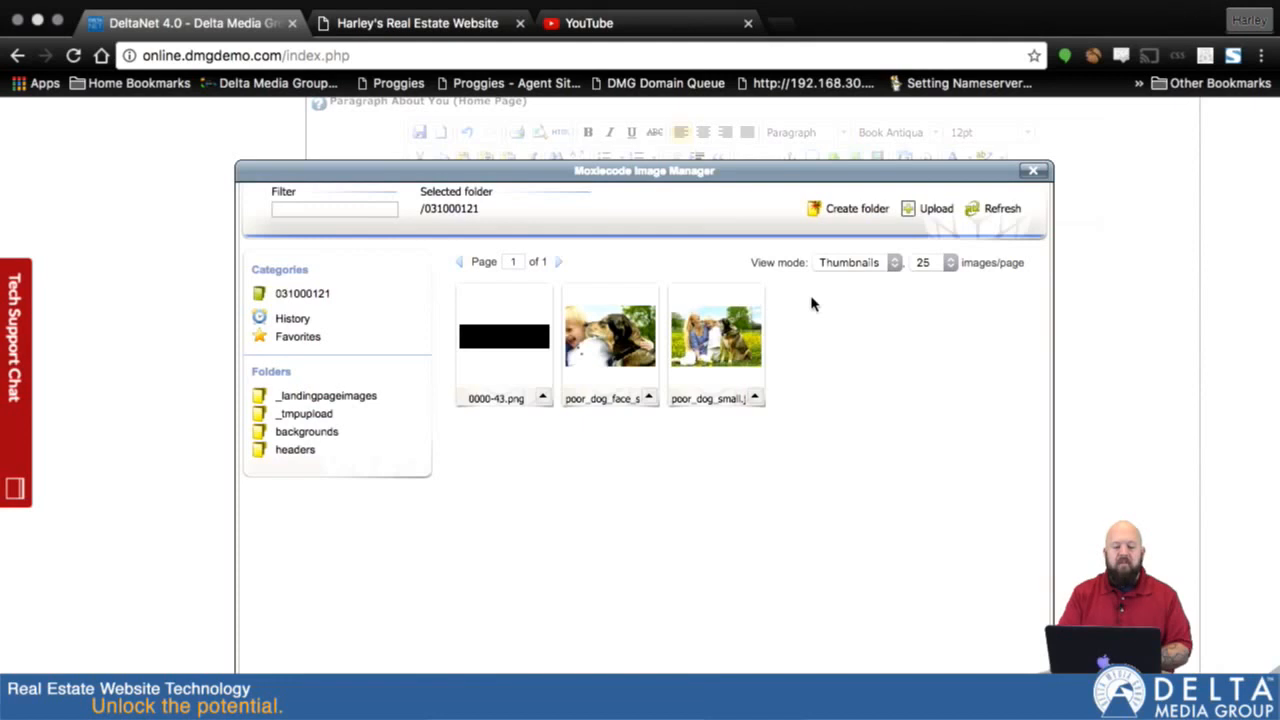
pyautogui.click(1034, 171)
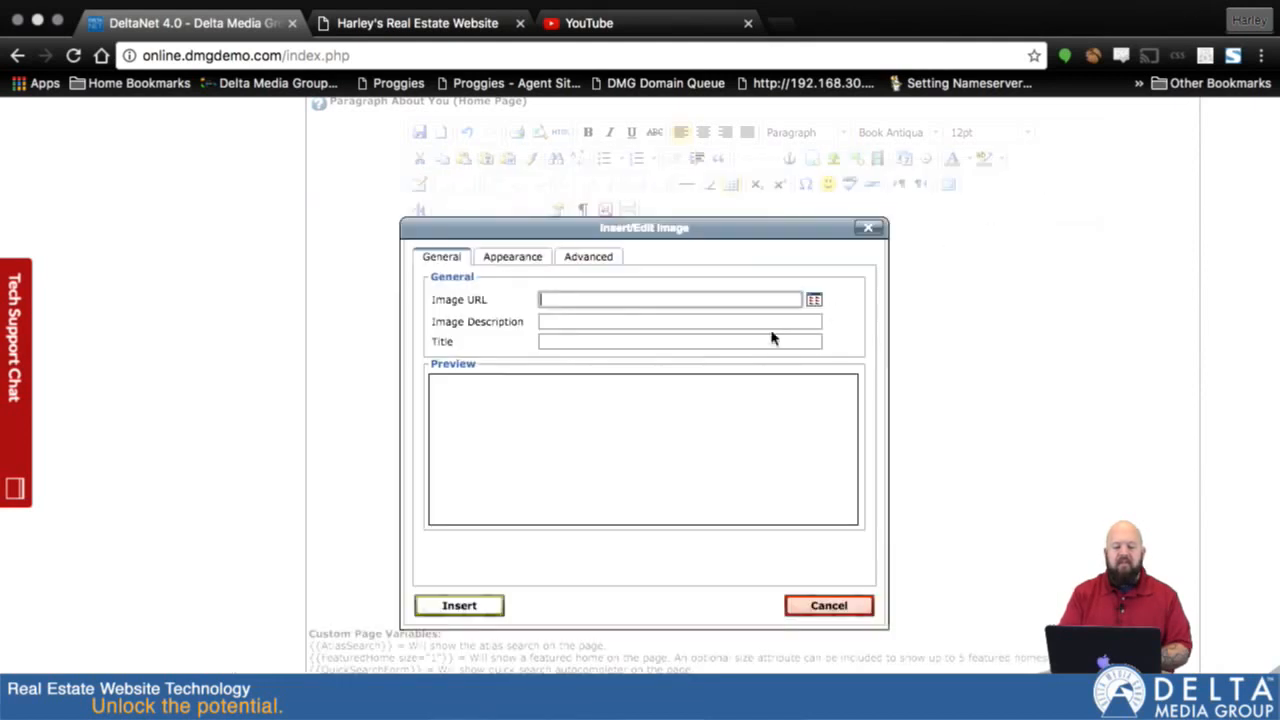
pyautogui.click(815, 303)
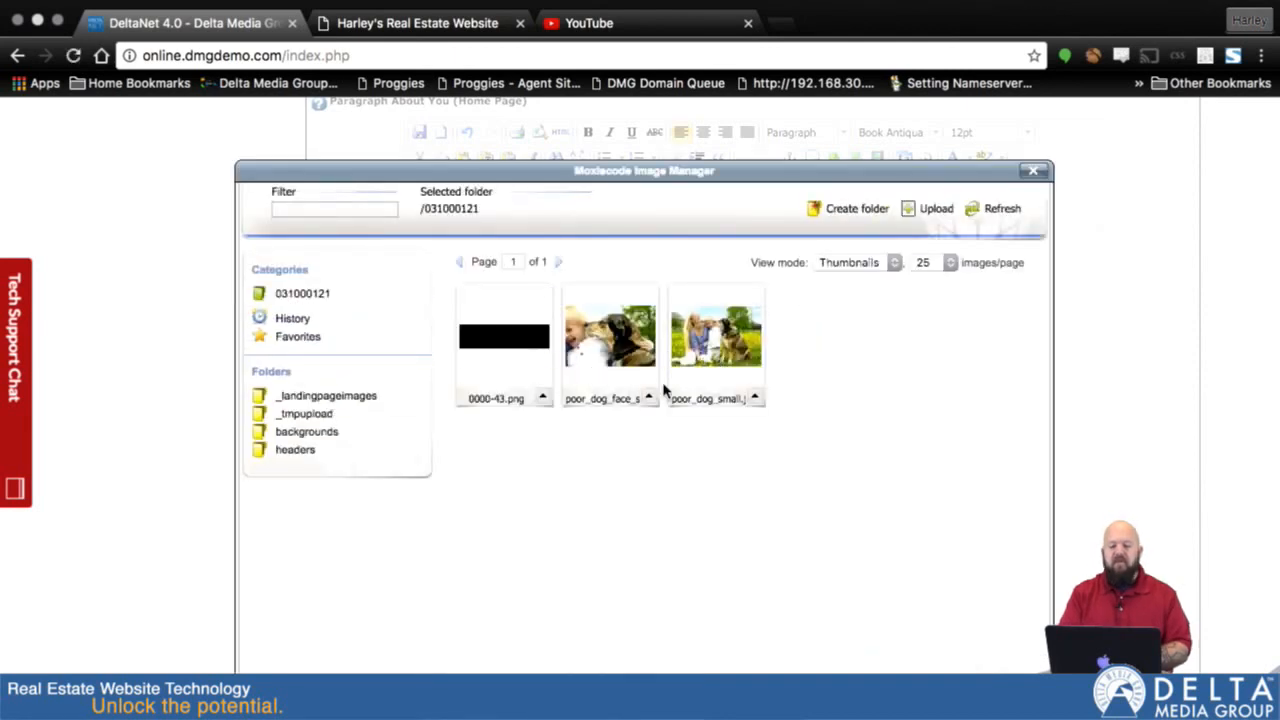
pyautogui.click(926, 218)
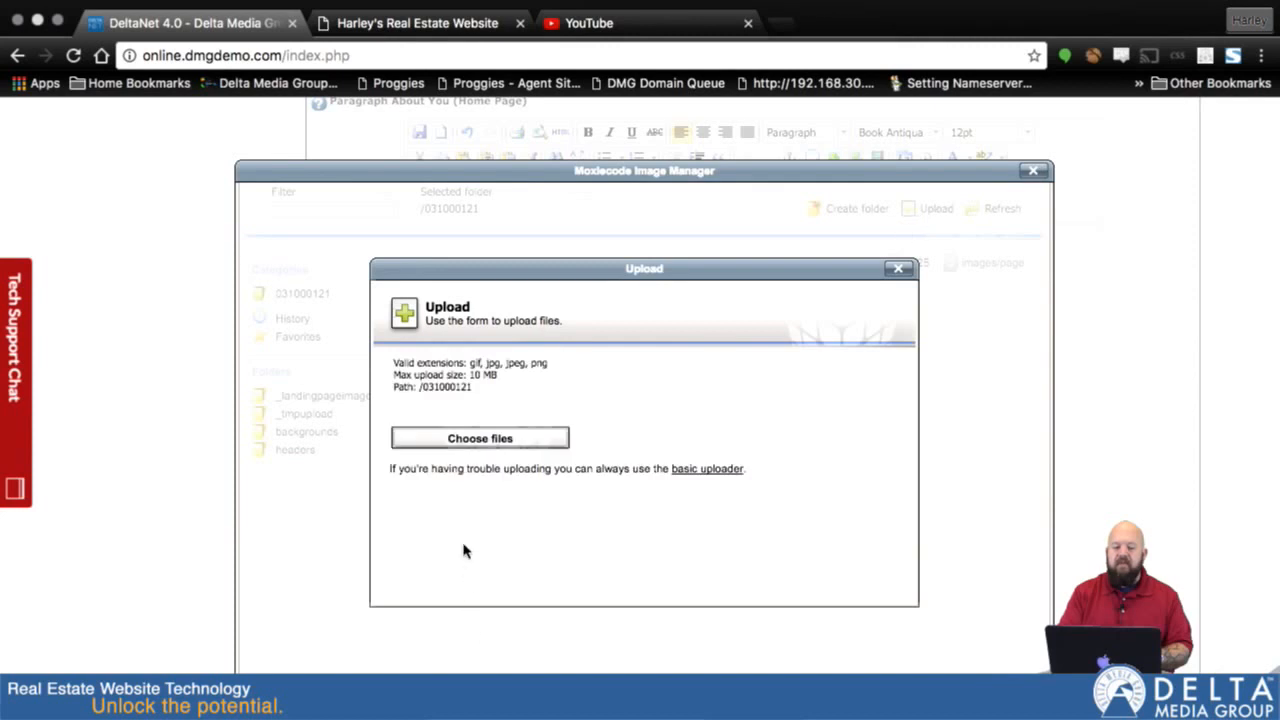
pyautogui.click(486, 438)
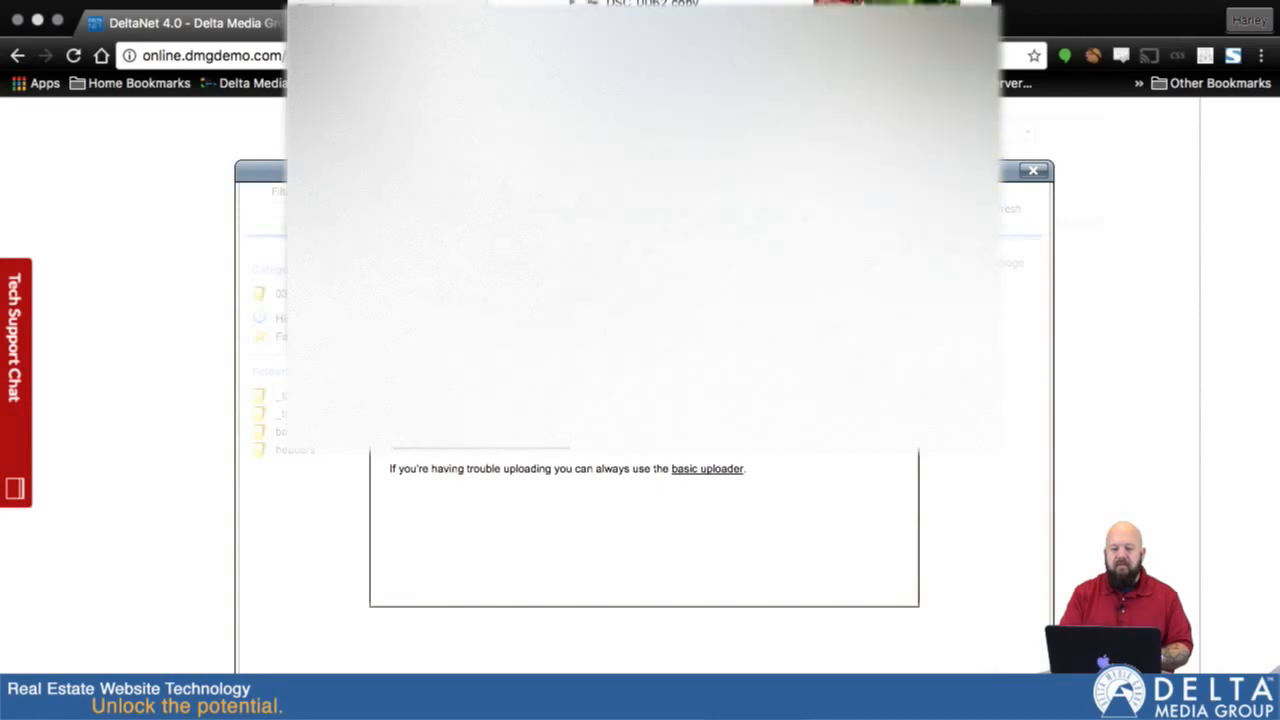
pyautogui.click(941, 427)
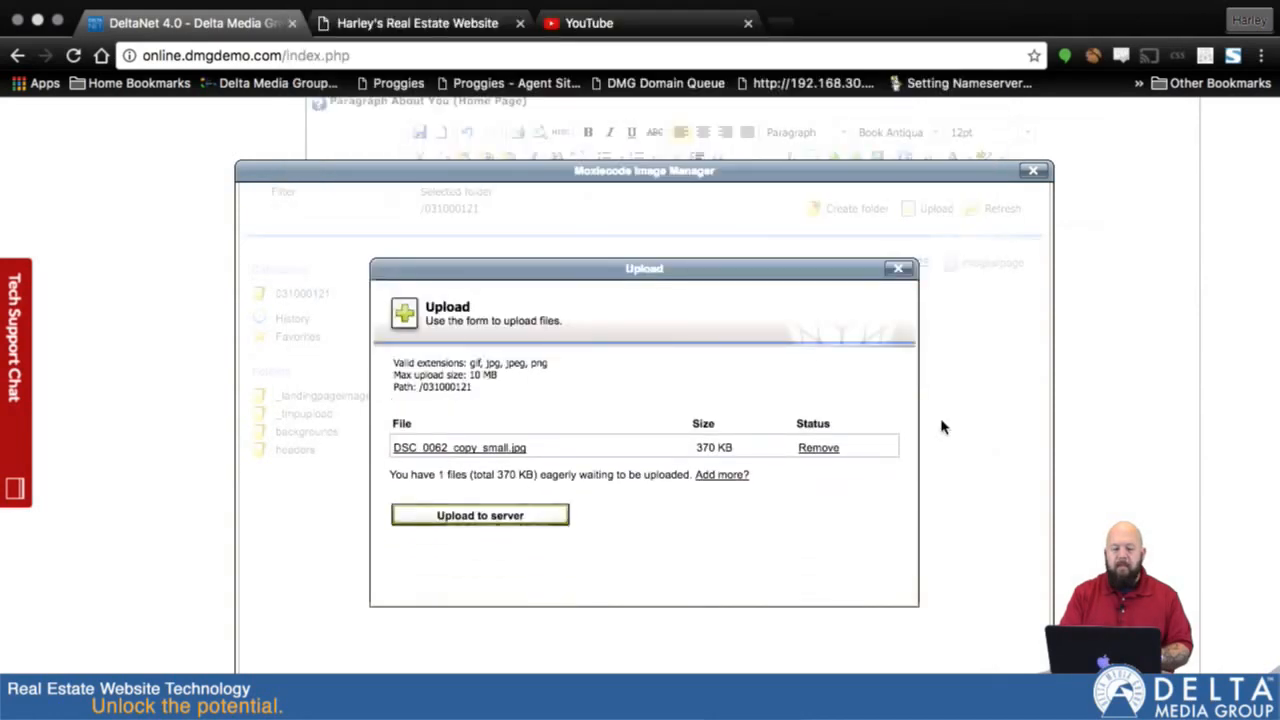
pyautogui.click(484, 521)
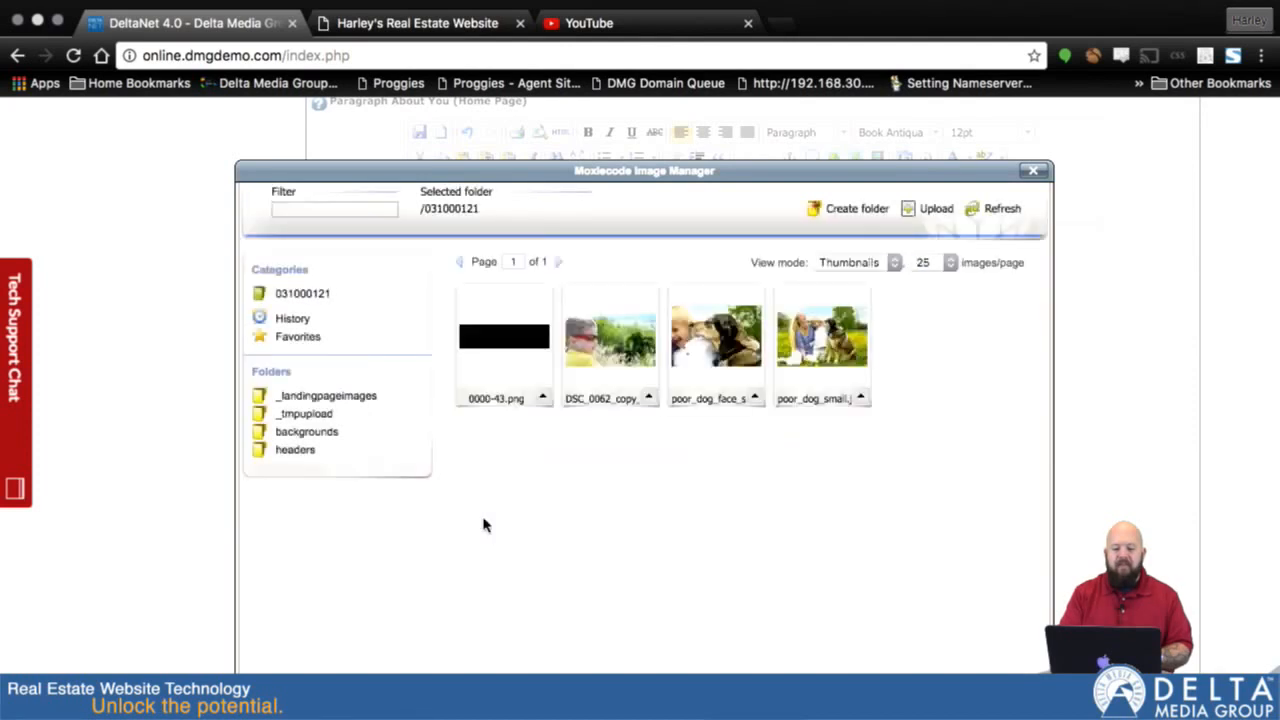
# Step: Insert DSC_0062_copy_small.jpg into the home page paragraph with the image description "this is my kid"
pyautogui.click(596, 340)
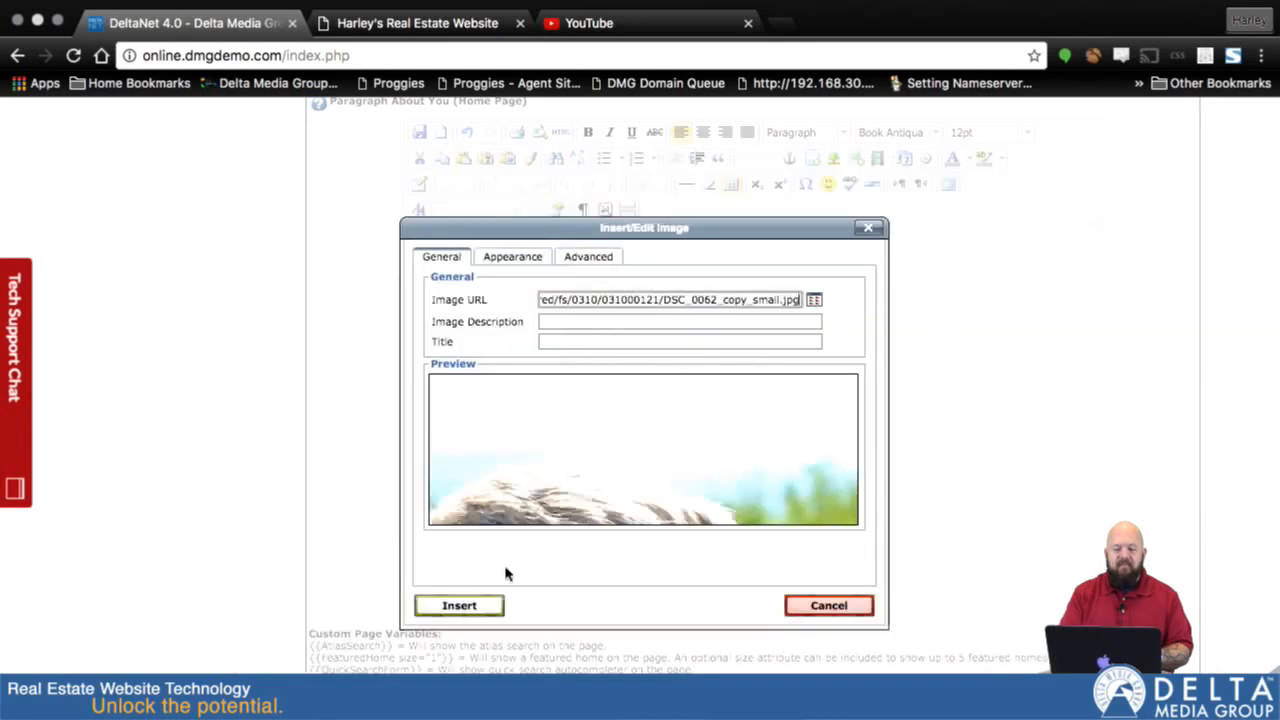
pyautogui.click(457, 608)
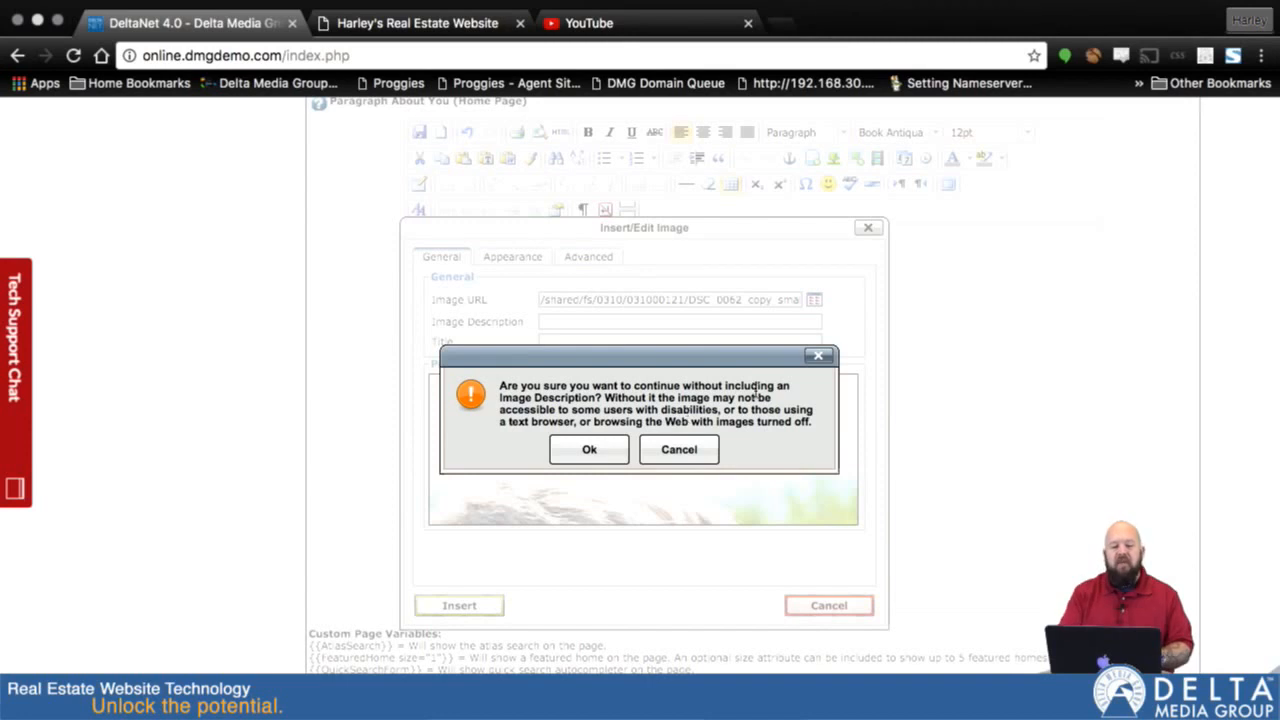
pyautogui.click(678, 451)
pyautogui.click(559, 323)
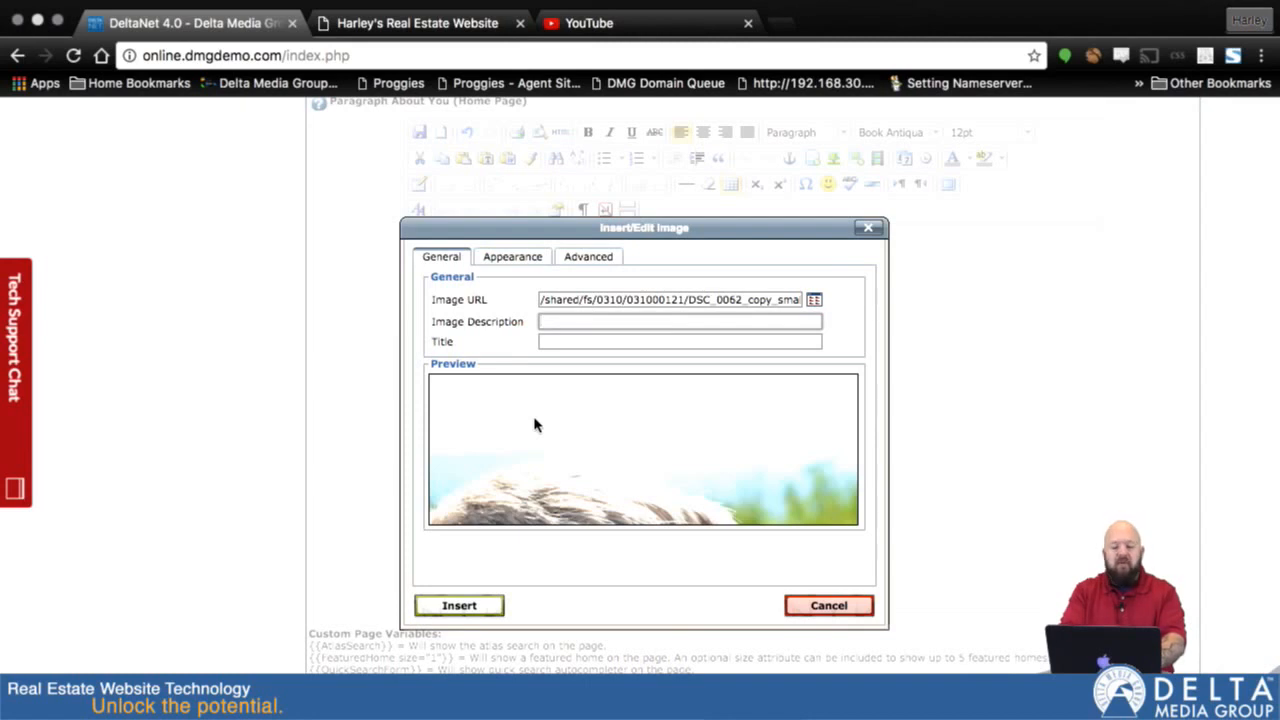
pyautogui.write('this is my kid')
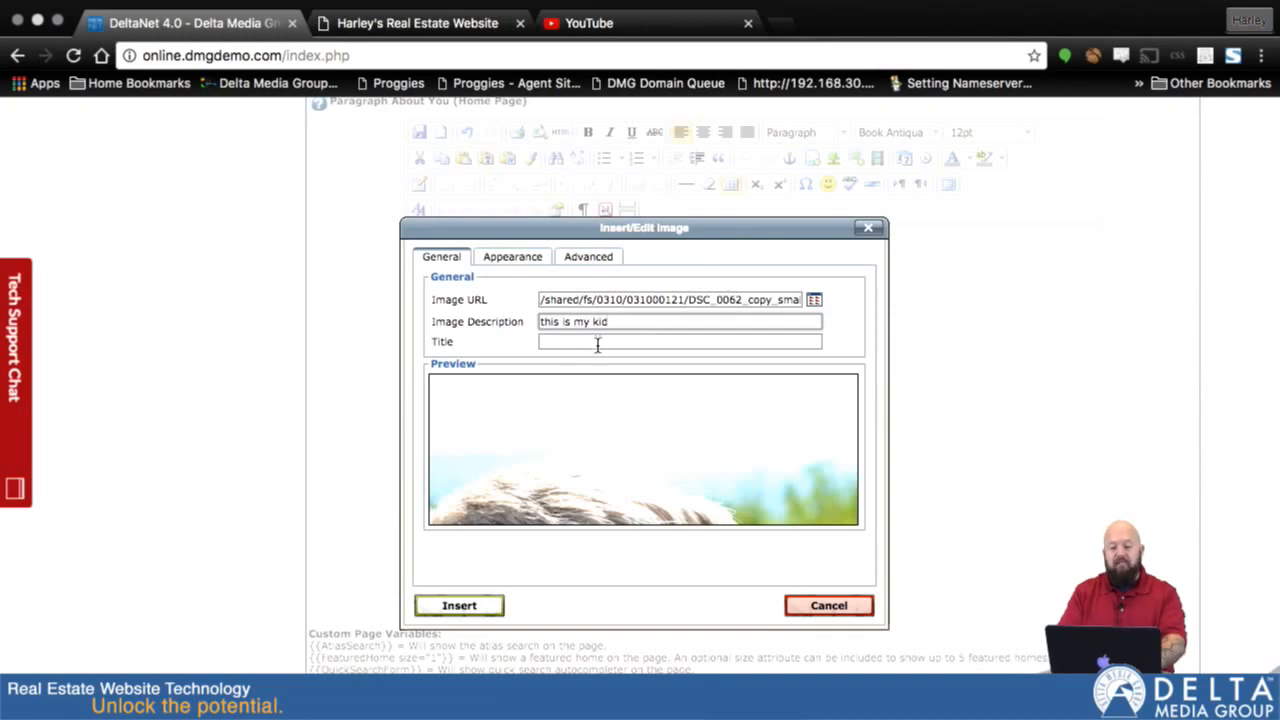
pyautogui.click(474, 610)
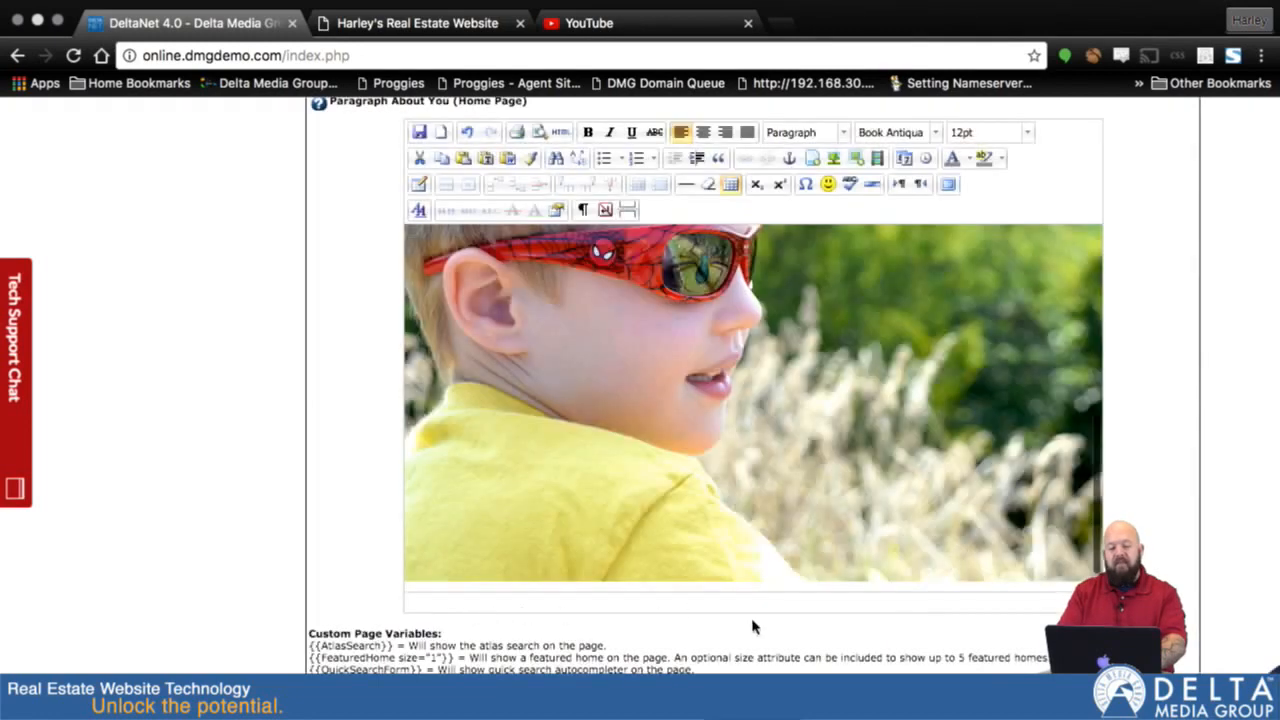
# Step: Shrink the inserted image proportionally until its full width fits inside the editor, and save the home page paragraph
pyautogui.click(676, 424)
pyautogui.scroll(5, 676, 424)
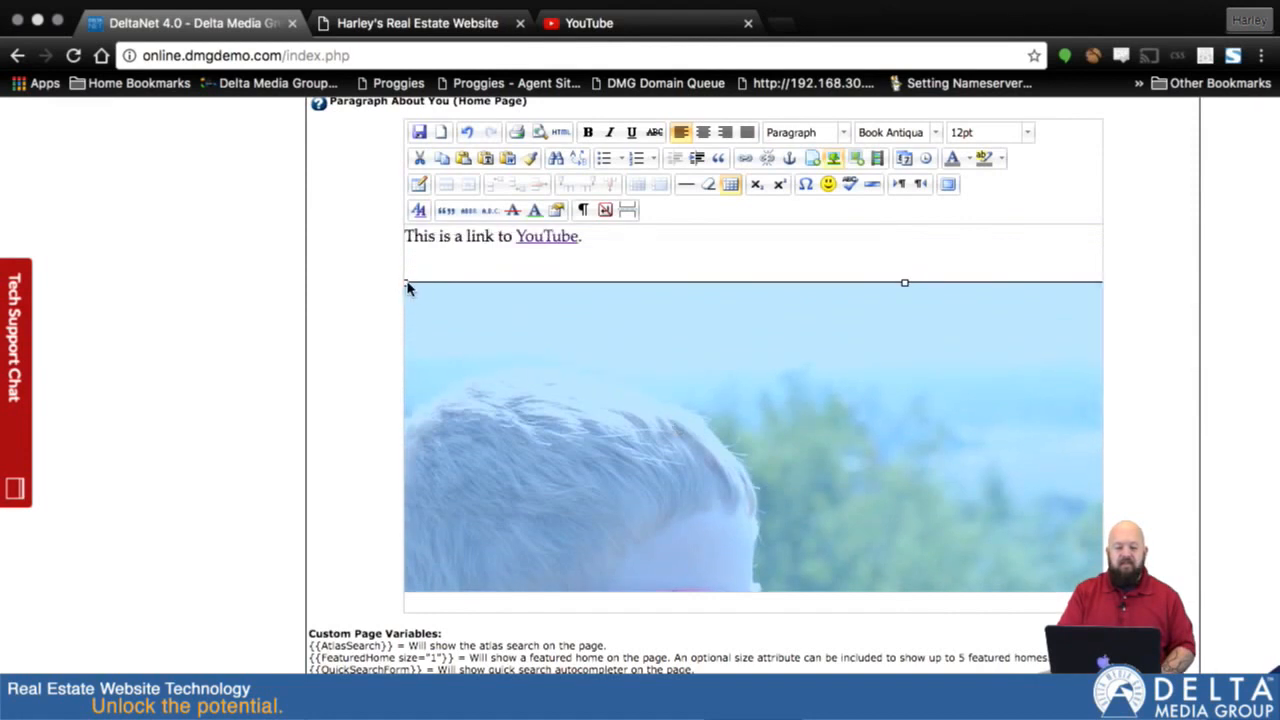
pyautogui.moveTo(405, 284); pyautogui.dragTo(926, 519)
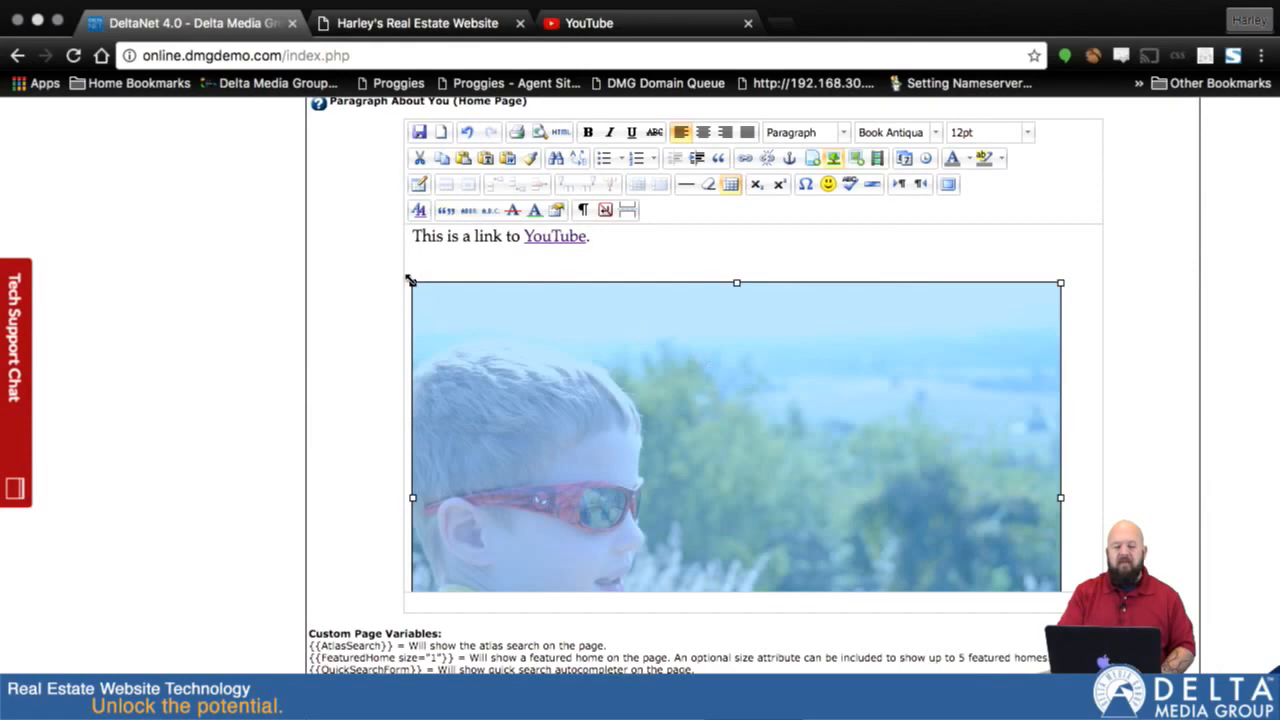
pyautogui.moveTo(414, 283); pyautogui.dragTo(574, 363)
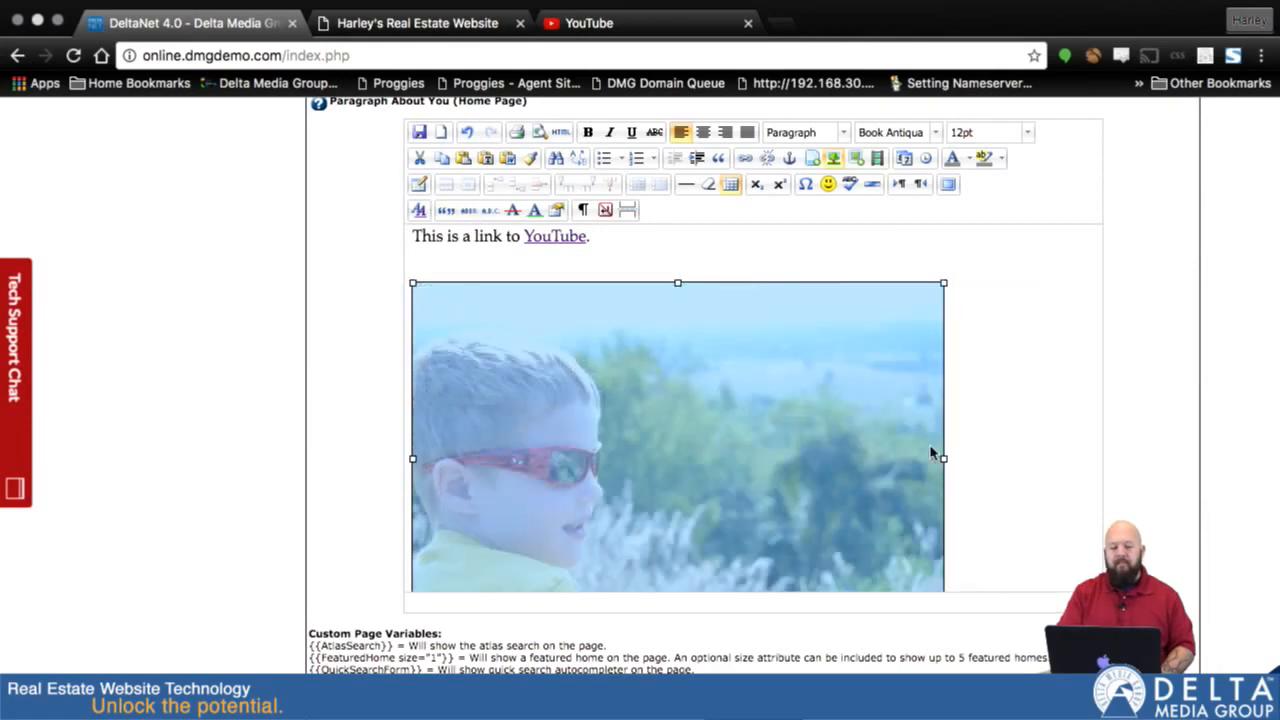
pyautogui.scroll(-3, 931, 449)
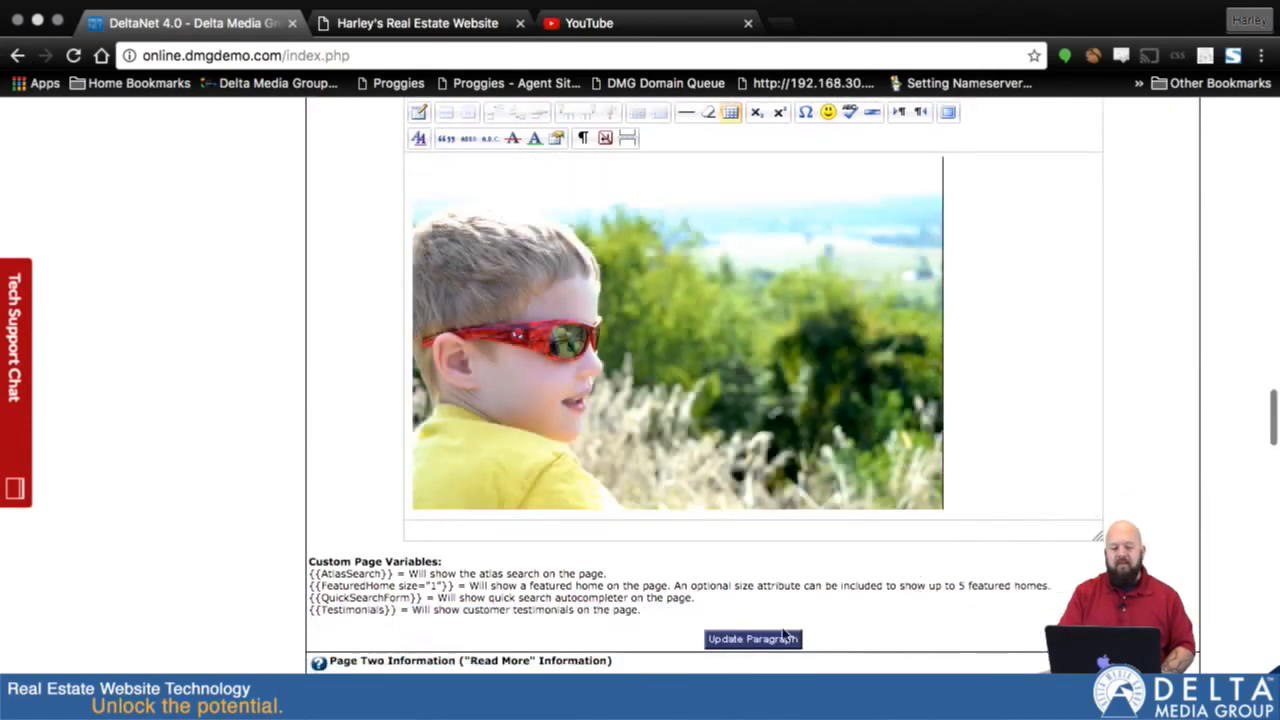
pyautogui.click(756, 641)
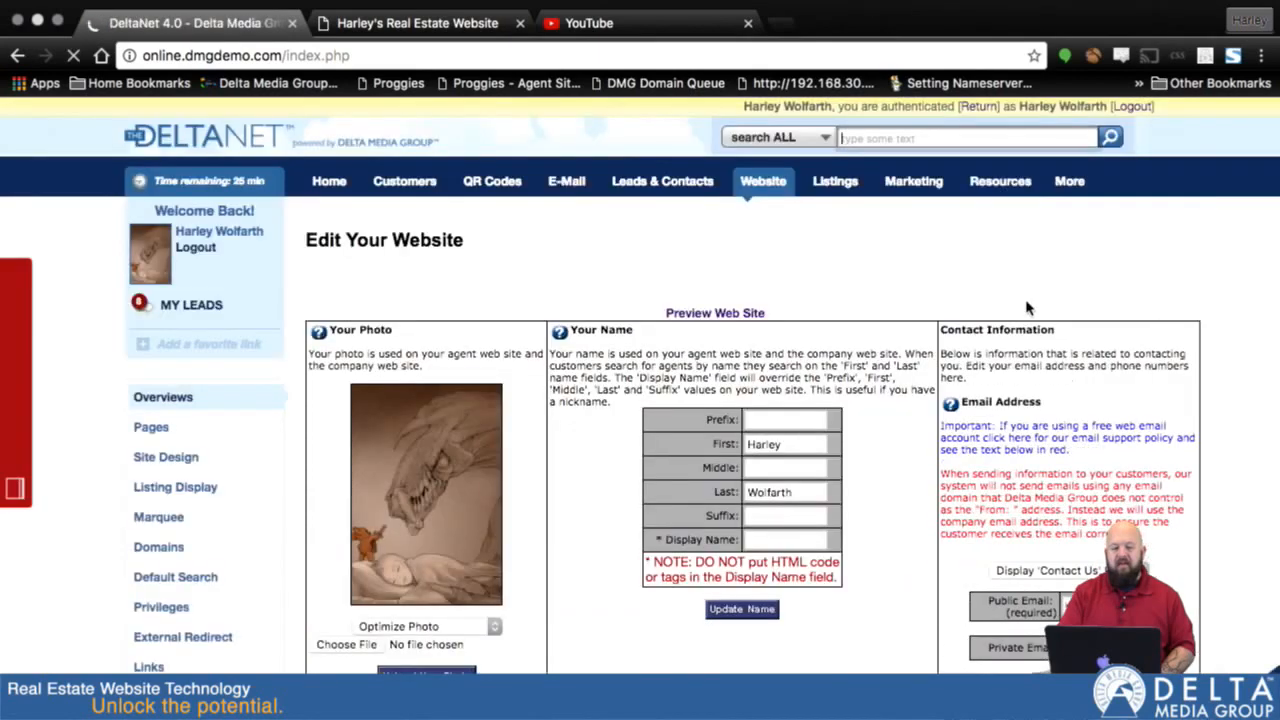
# Step: Reload the agent website's home page, check the inserted image there, and return to the DeltaNet editing page
pyautogui.click(428, 35)
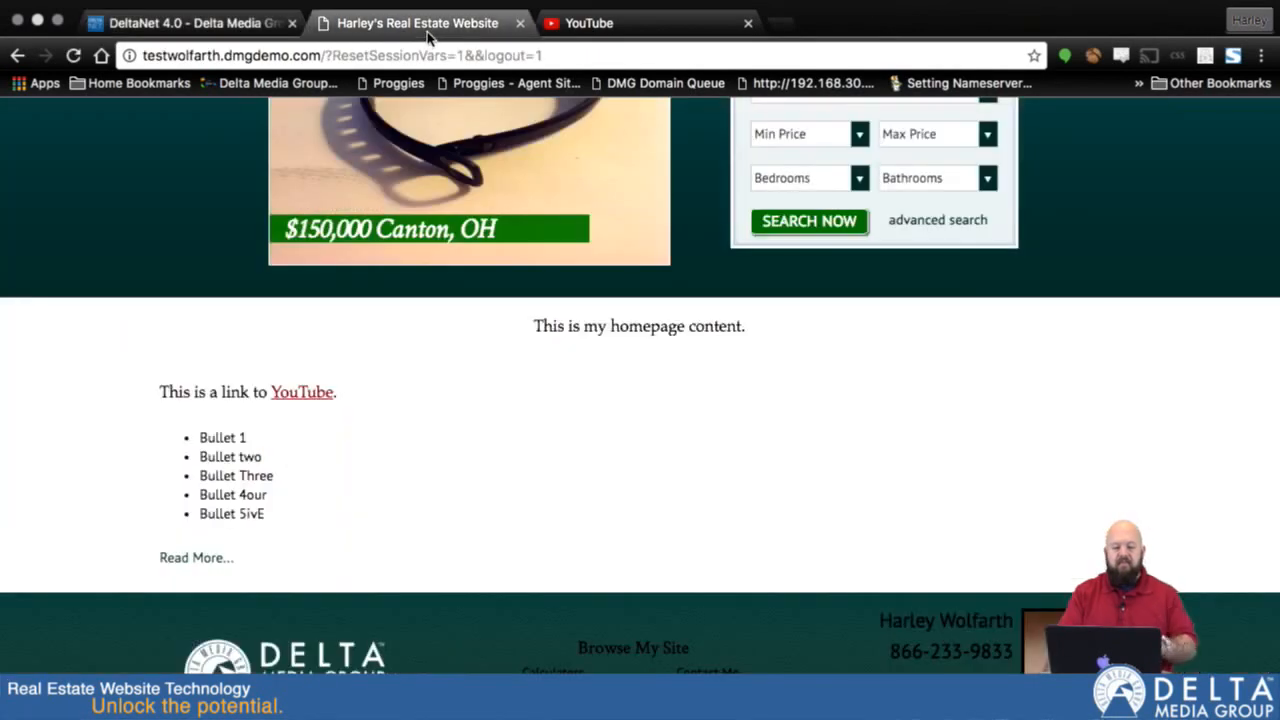
pyautogui.press('super+r')
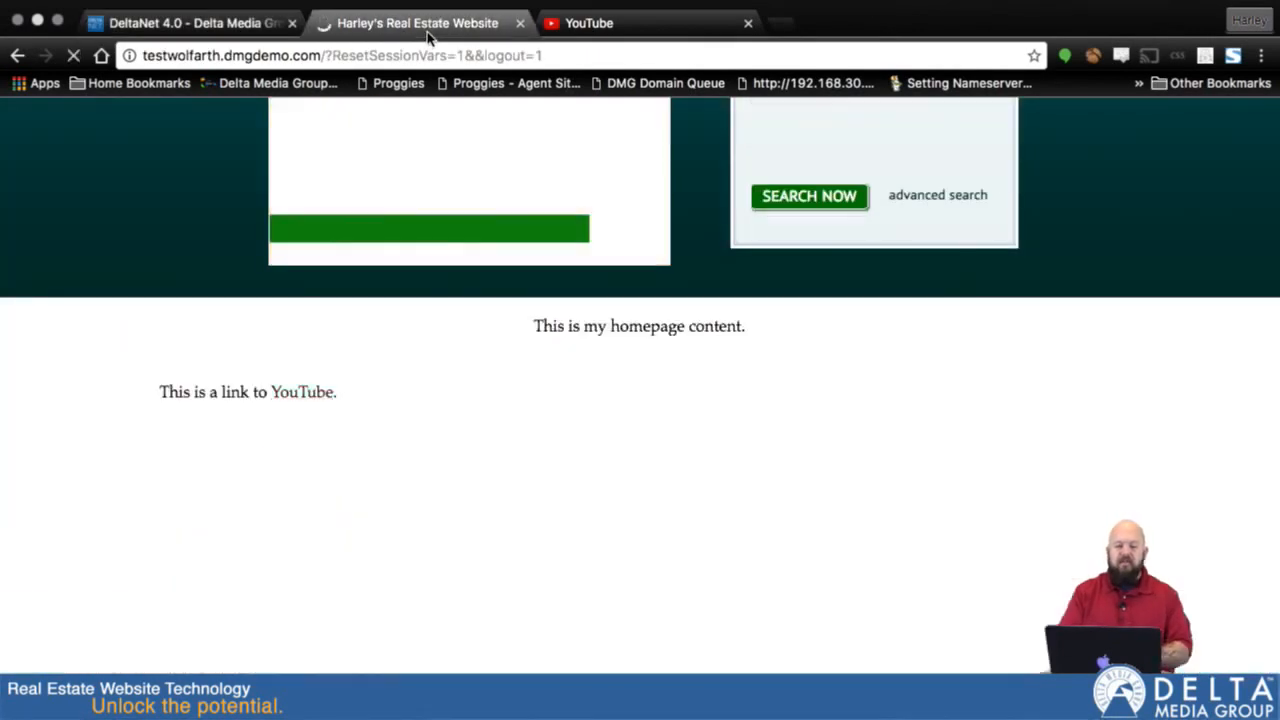
pyautogui.scroll(-3, 642, 327)
pyautogui.scroll(-2, 642, 327)
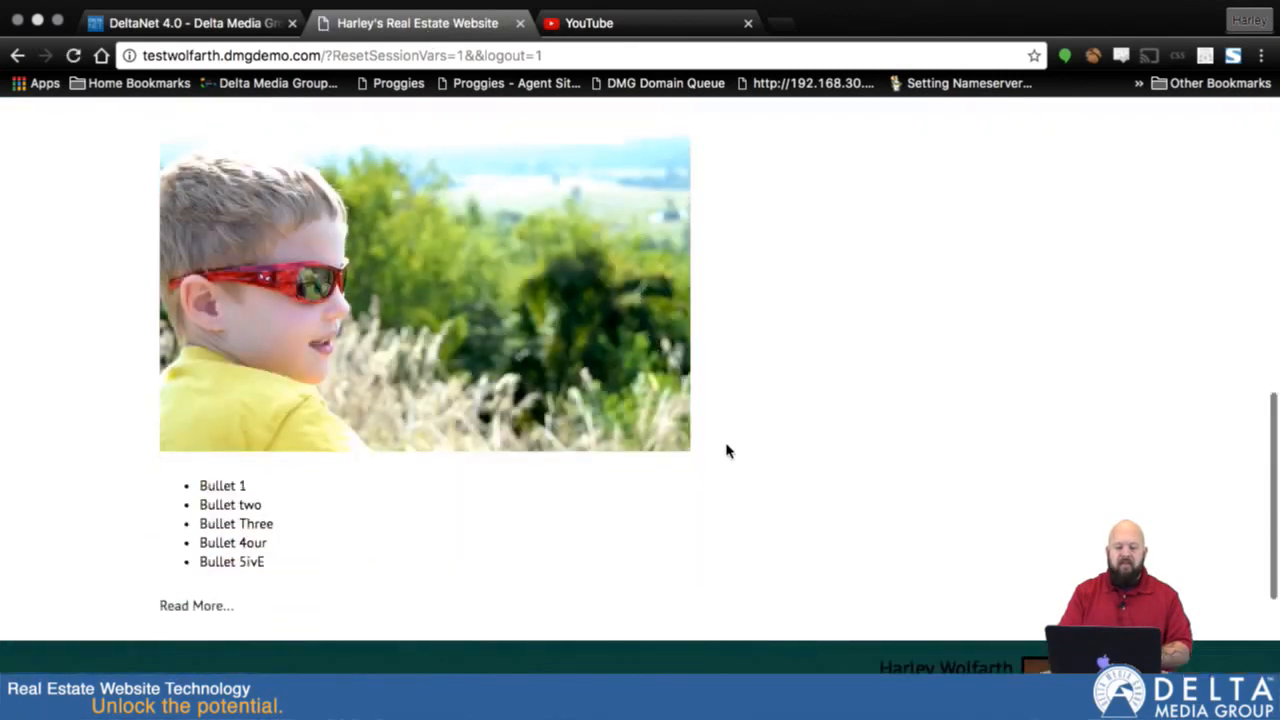
pyautogui.click(183, 50)
# Step: Center the image in the home page paragraph
pyautogui.scroll(-5, 692, 567)
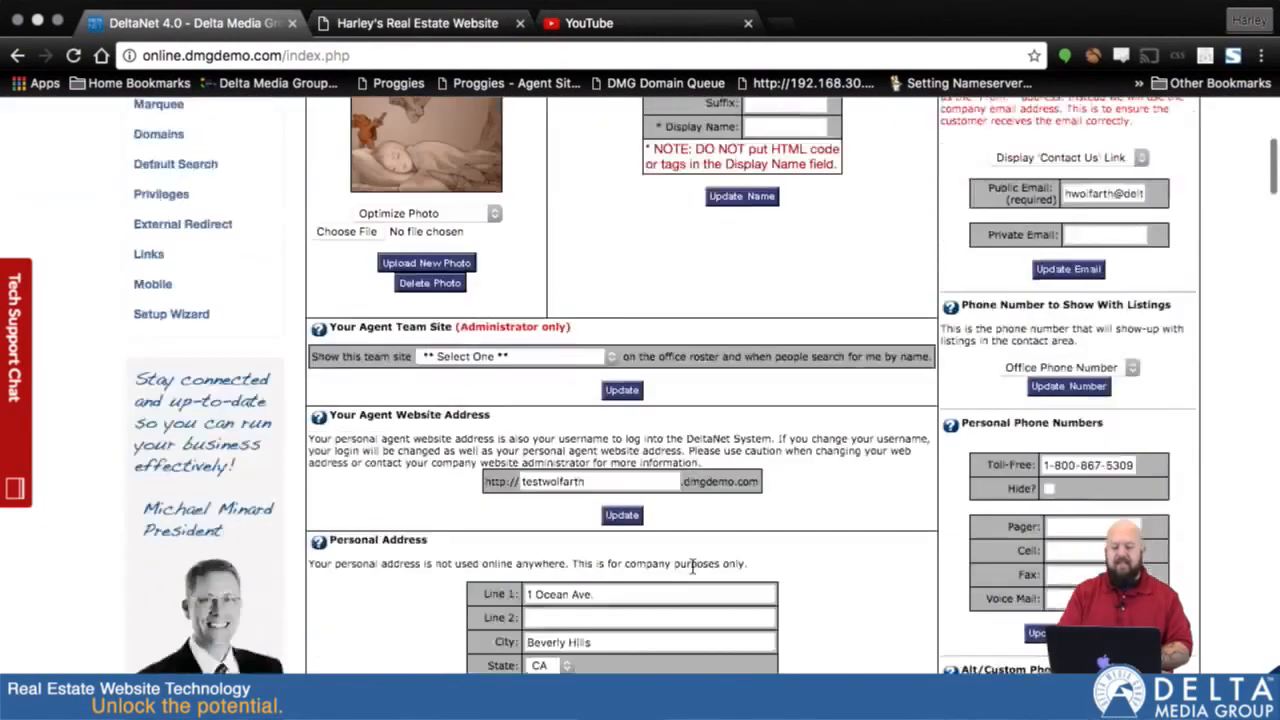
pyautogui.scroll(-20, 692, 567)
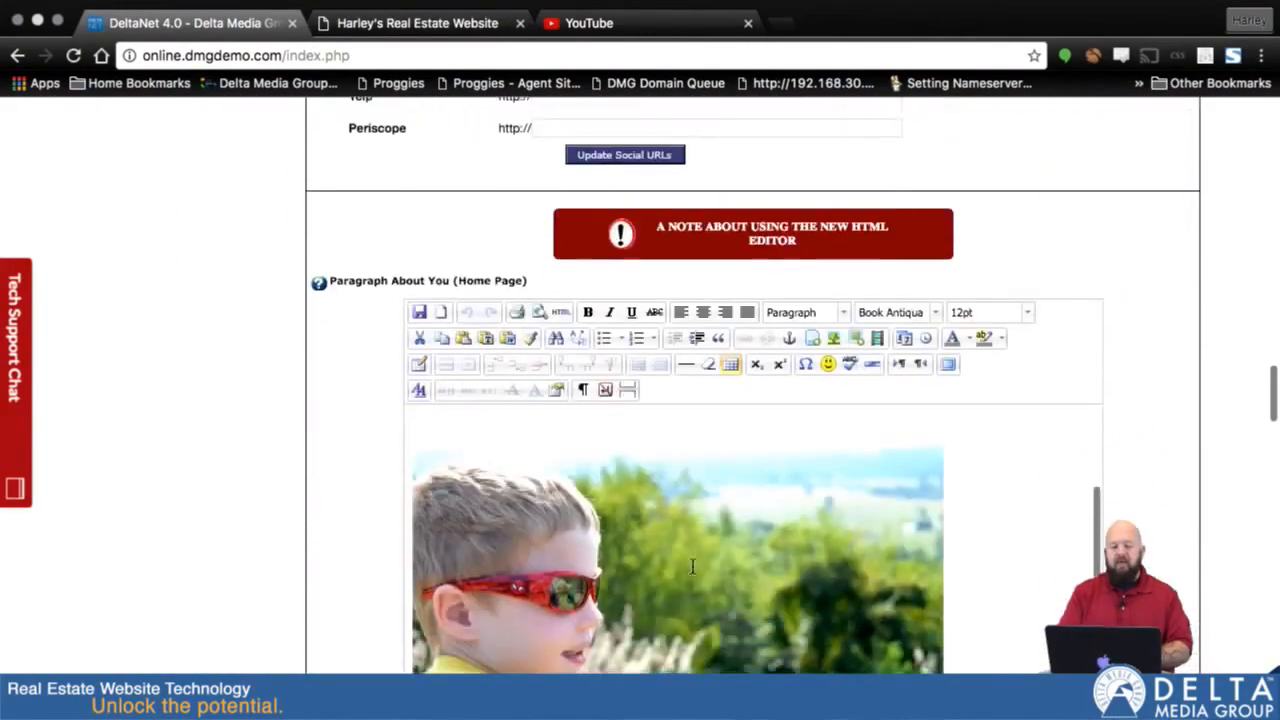
pyautogui.scroll(-1, 723, 517)
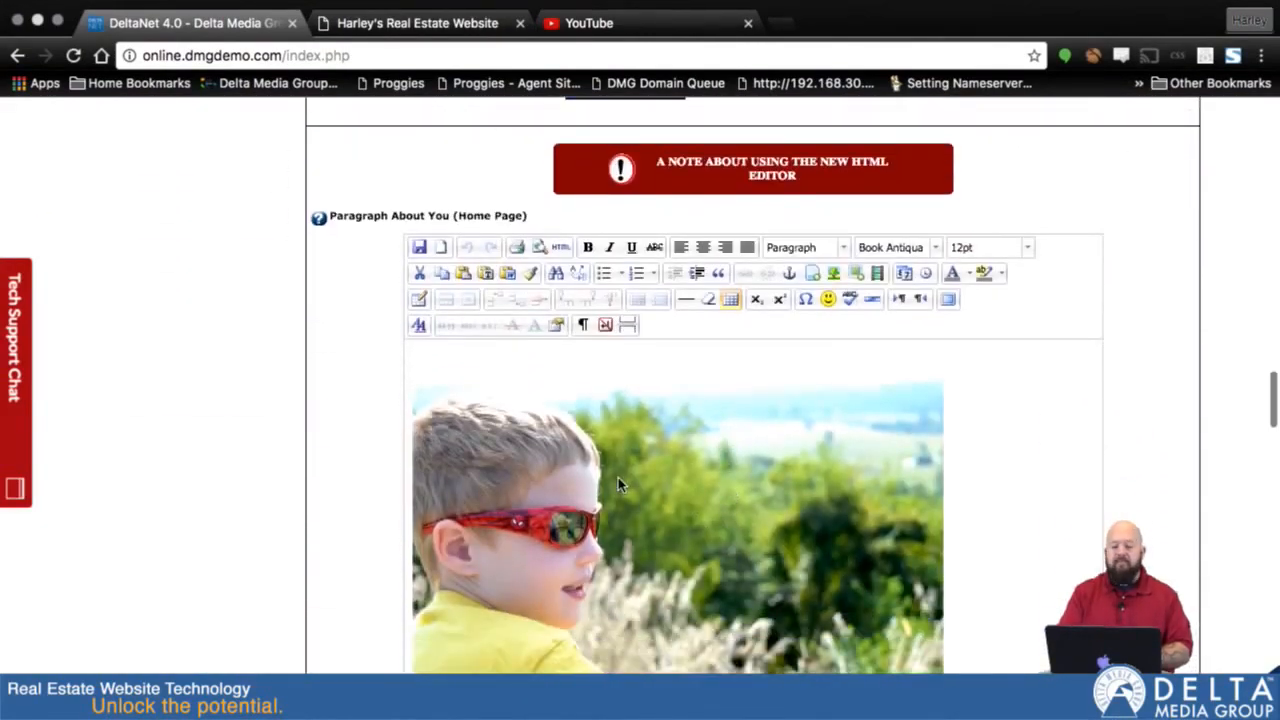
pyautogui.click(618, 480)
pyautogui.click(703, 248)
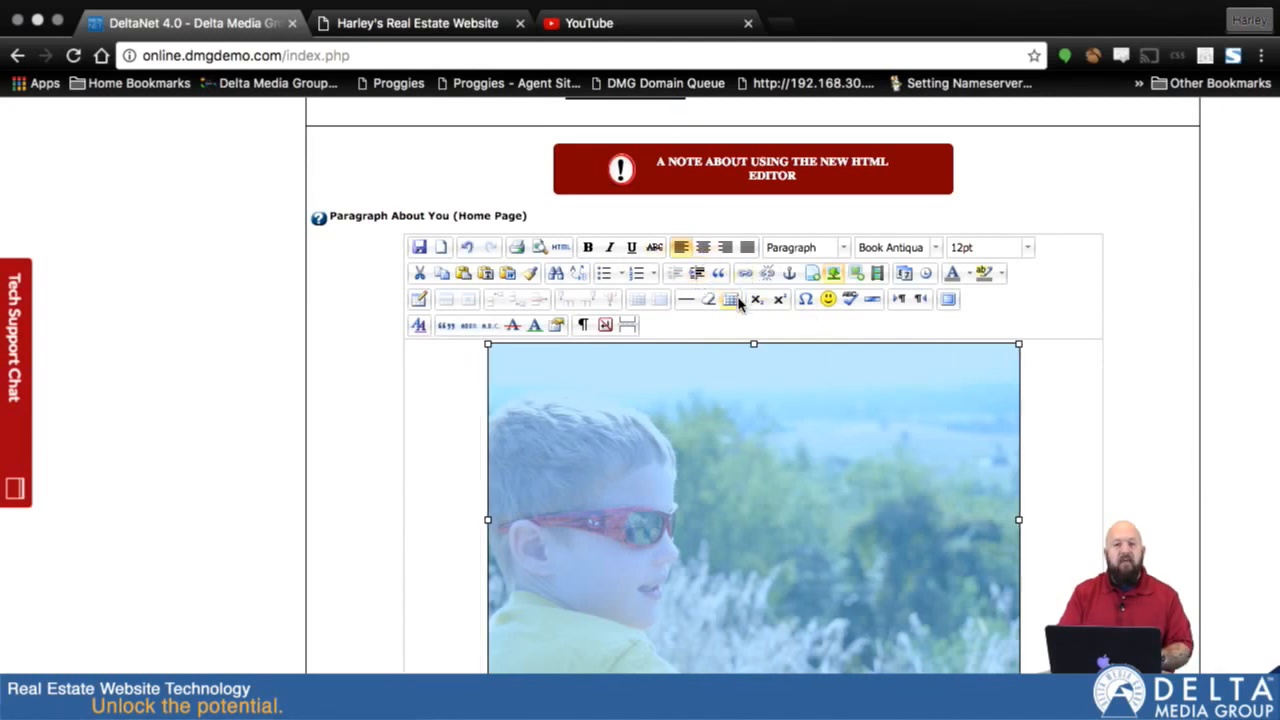
pyautogui.click(736, 301)
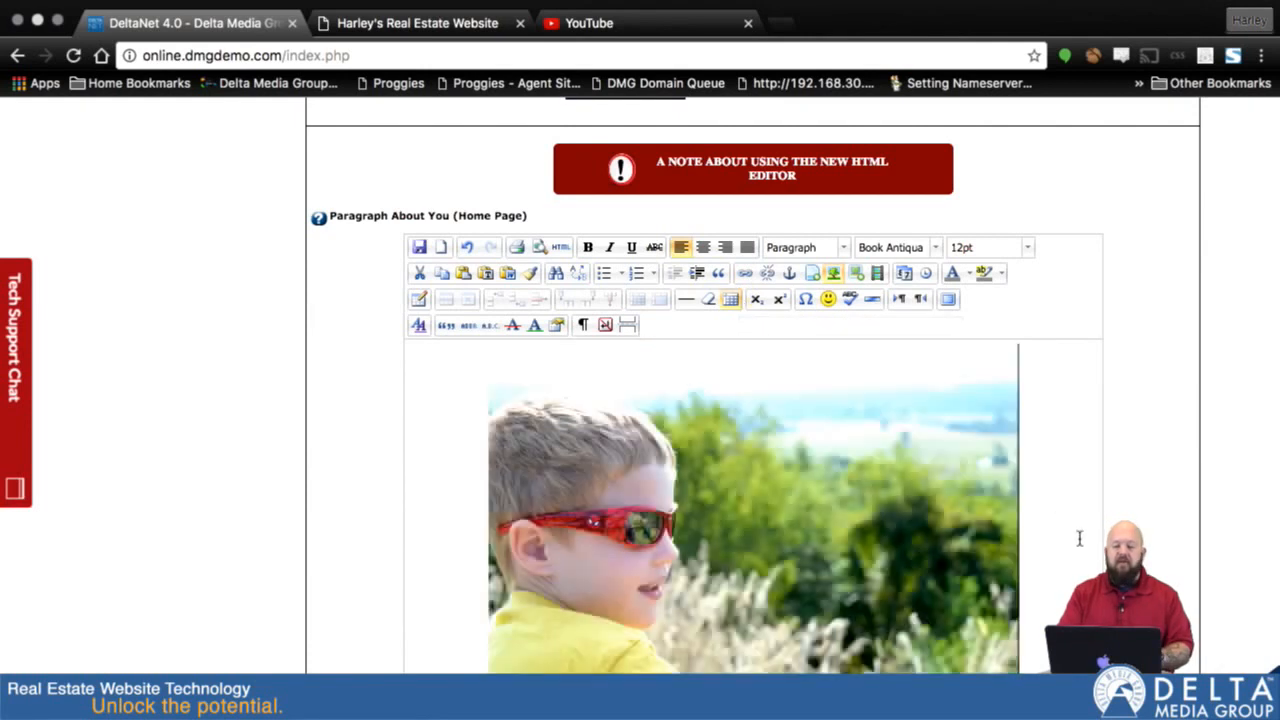
pyautogui.click(654, 525)
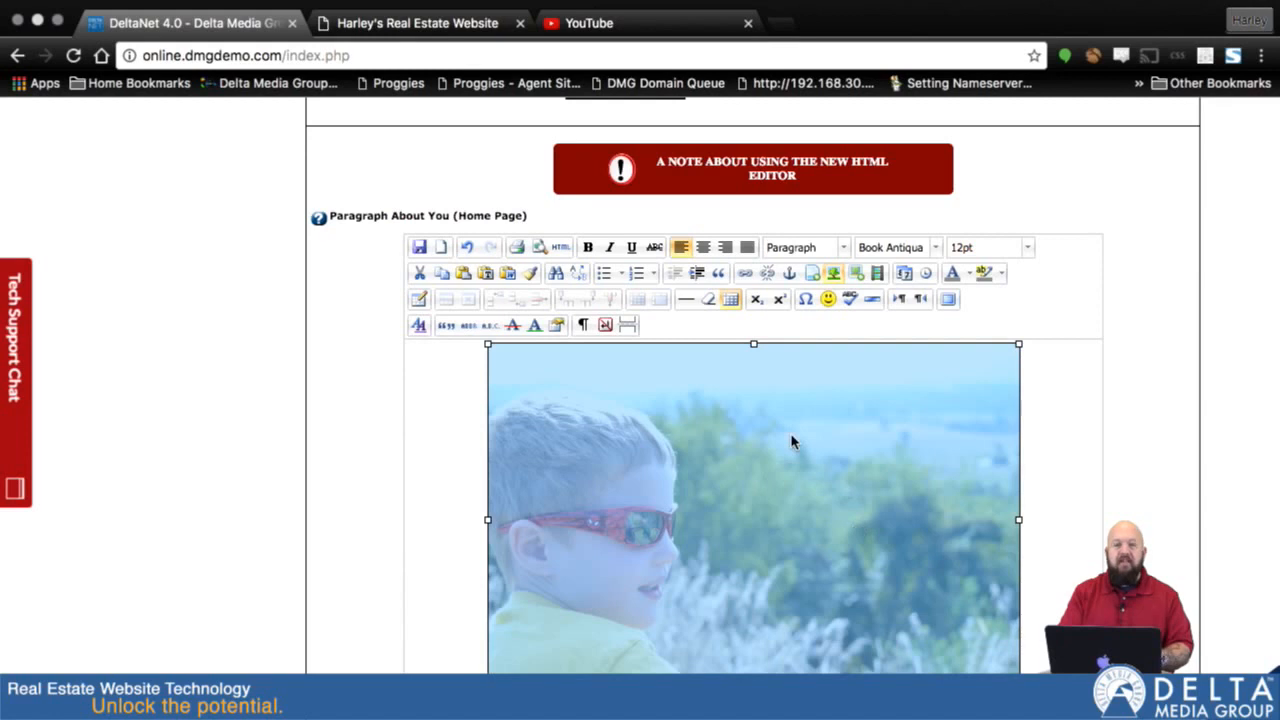
pyautogui.click(744, 276)
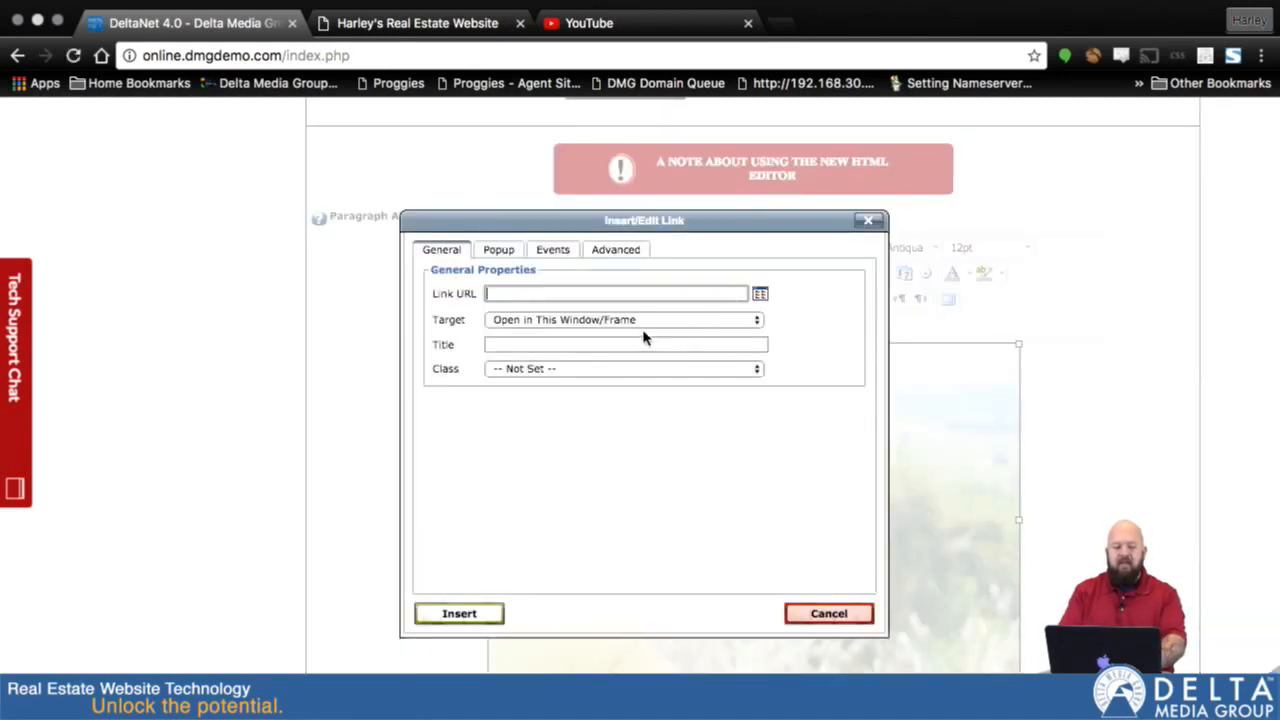
pyautogui.write('http://')
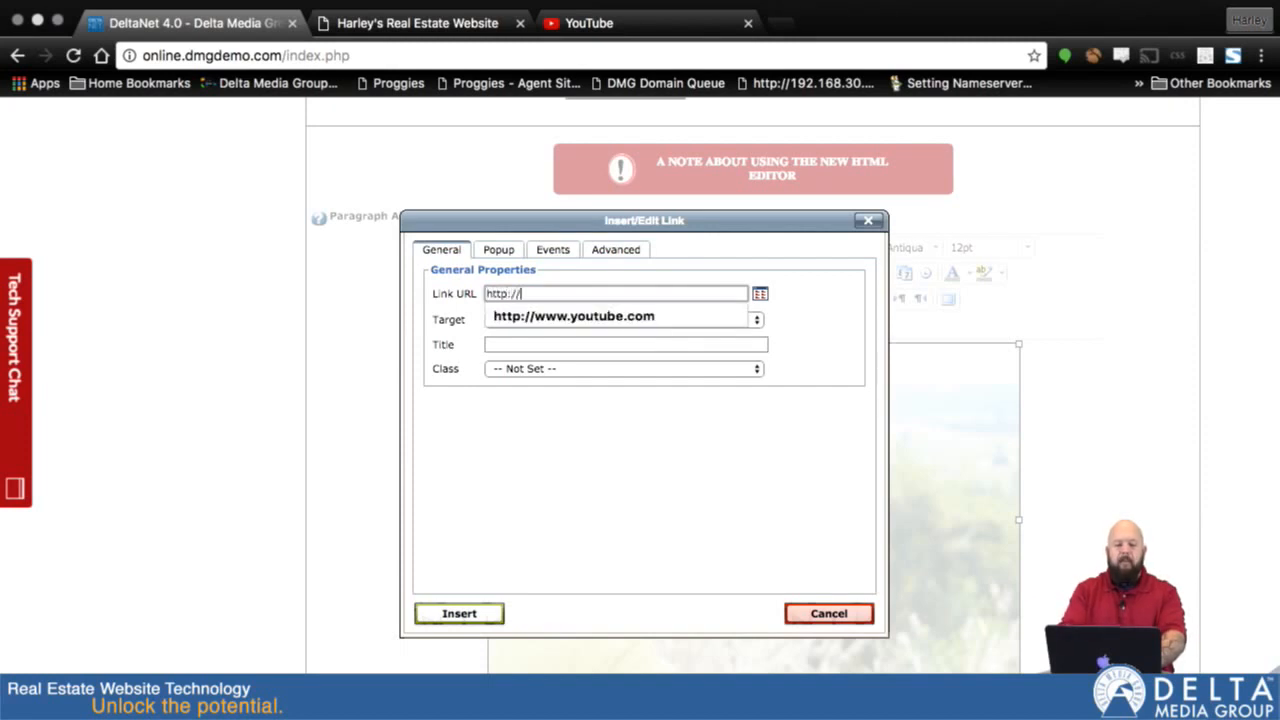
pyautogui.write('www.facebook.c')
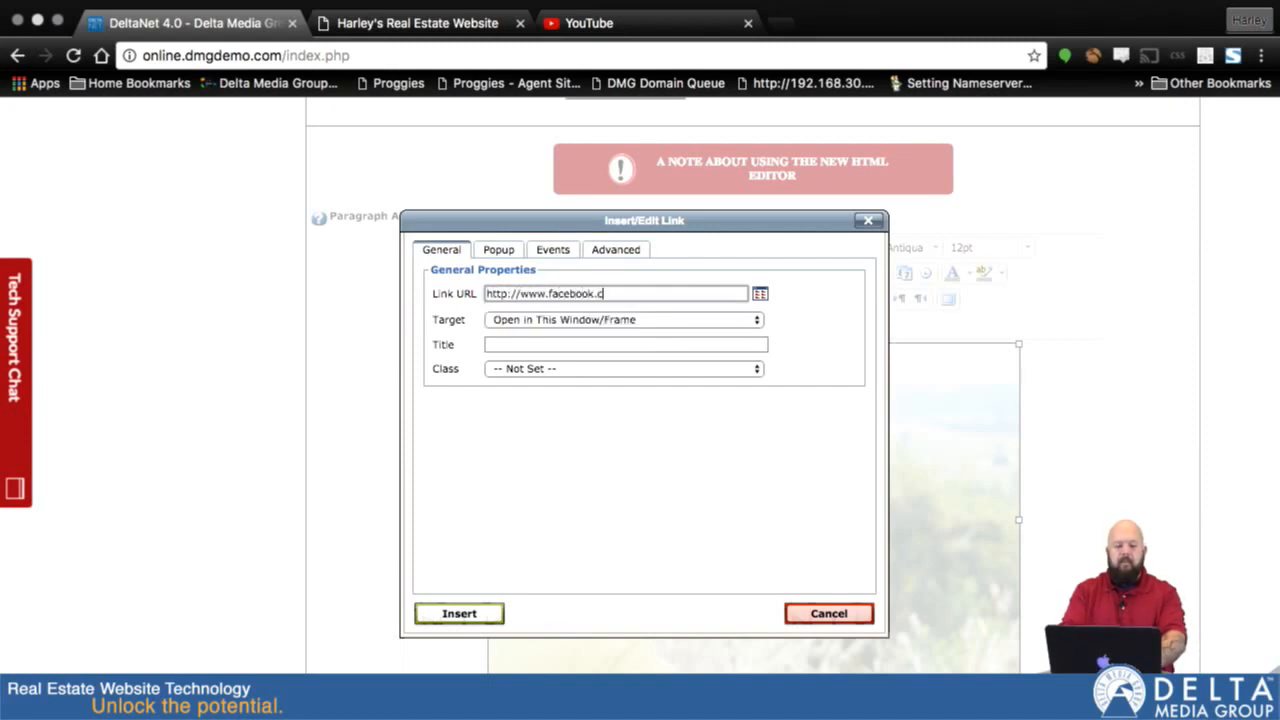
pyautogui.write('om')
pyautogui.press('Return')
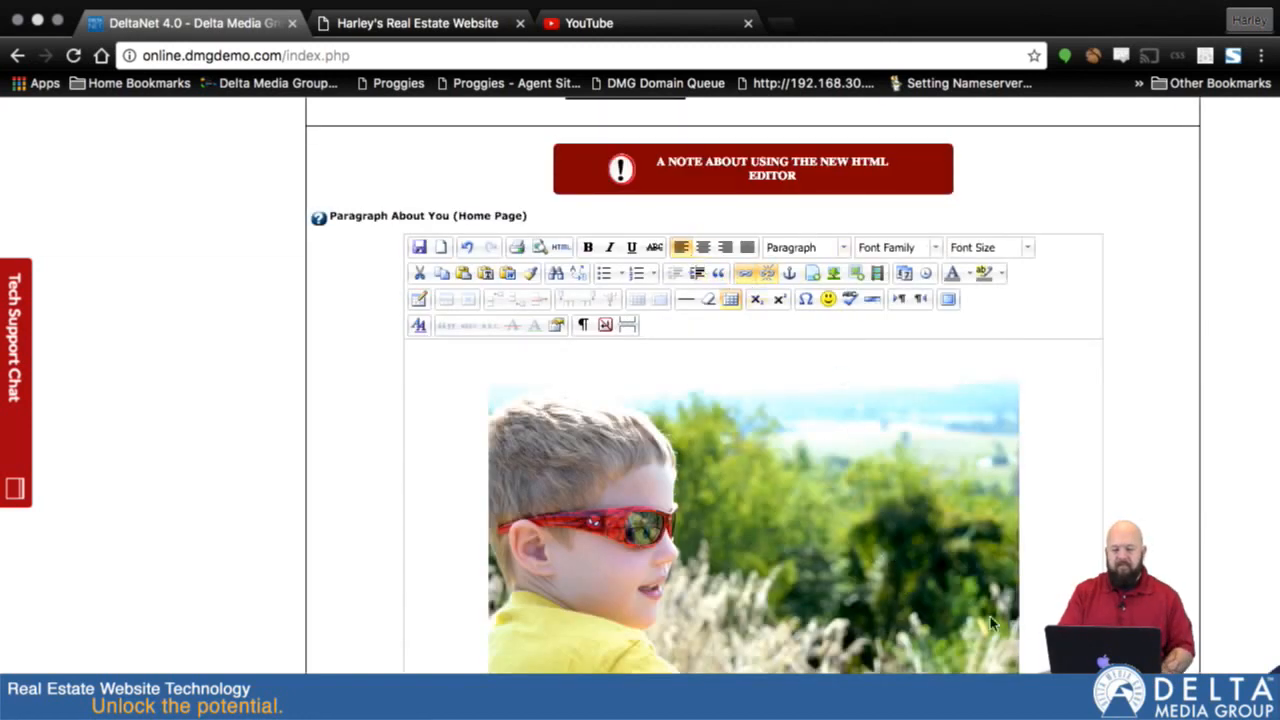
pyautogui.scroll(-2, 754, 290)
pyautogui.scroll(-2, 754, 400)
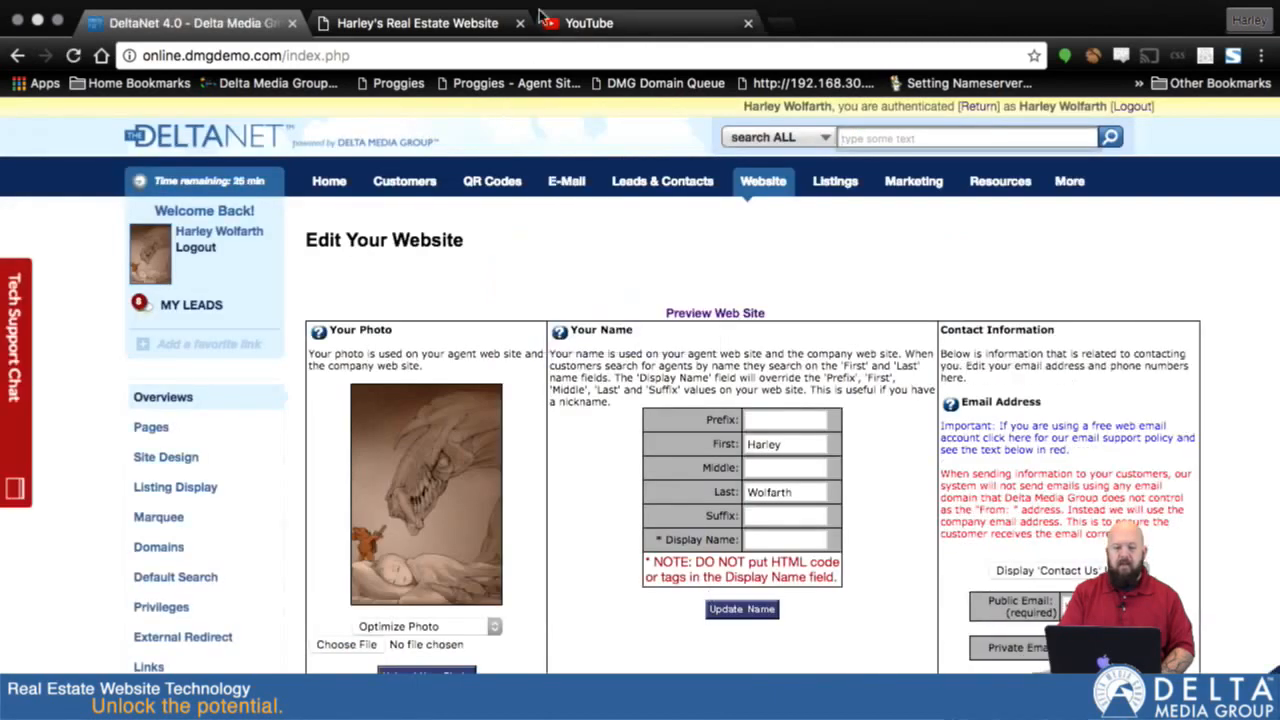
# Step: Reload the agent website's home page, test the image's Facebook link, and go back to the DeltaNet editing page
pyautogui.click(418, 27)
pyautogui.press('super+r')
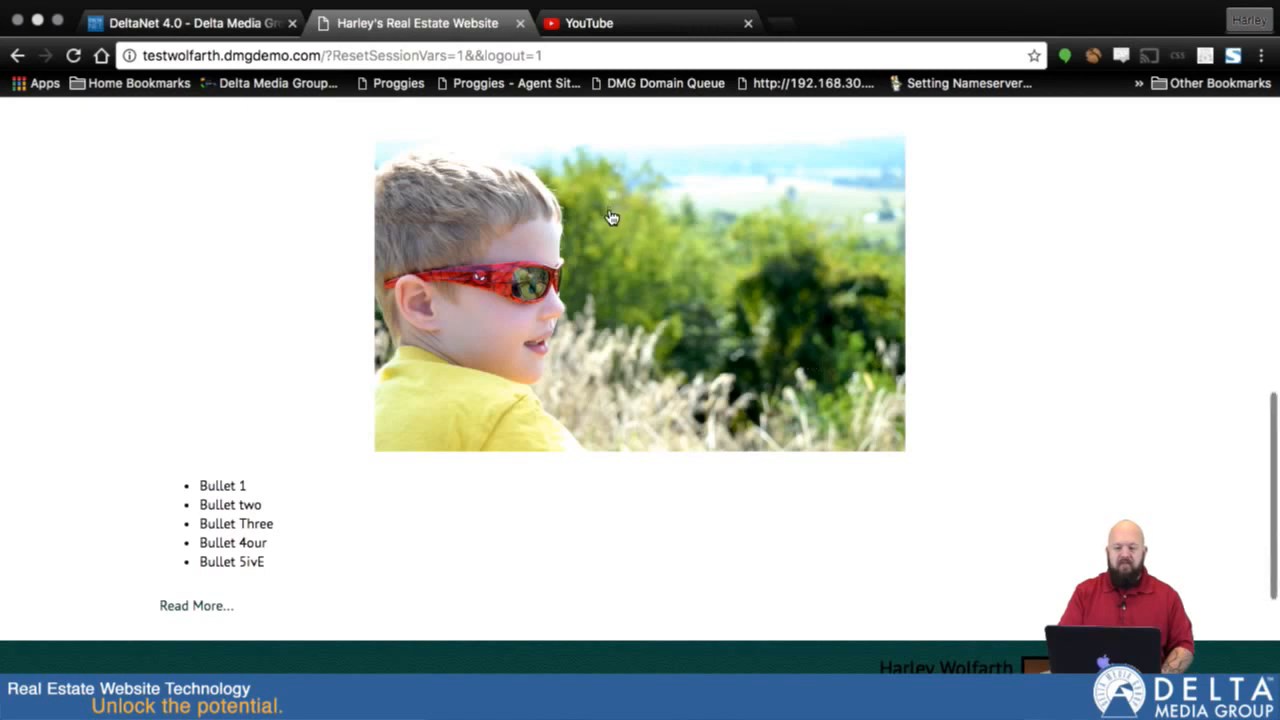
pyautogui.click(612, 218)
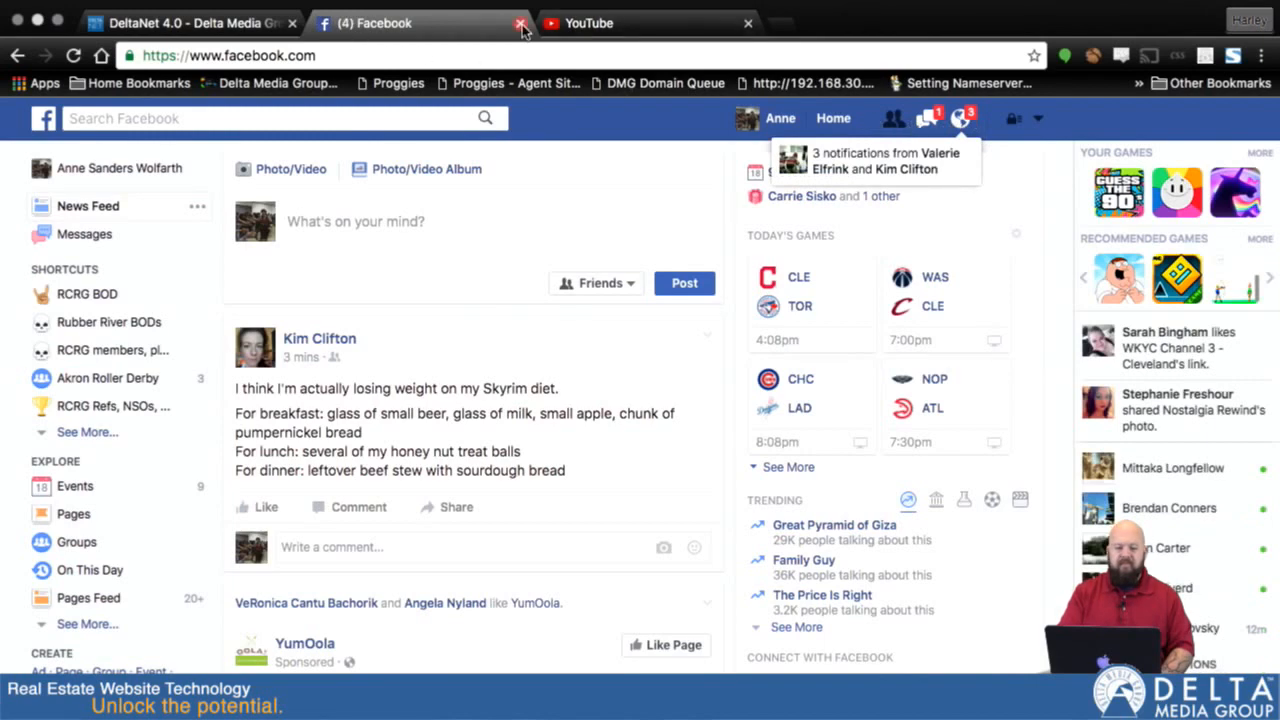
pyautogui.click(17, 55)
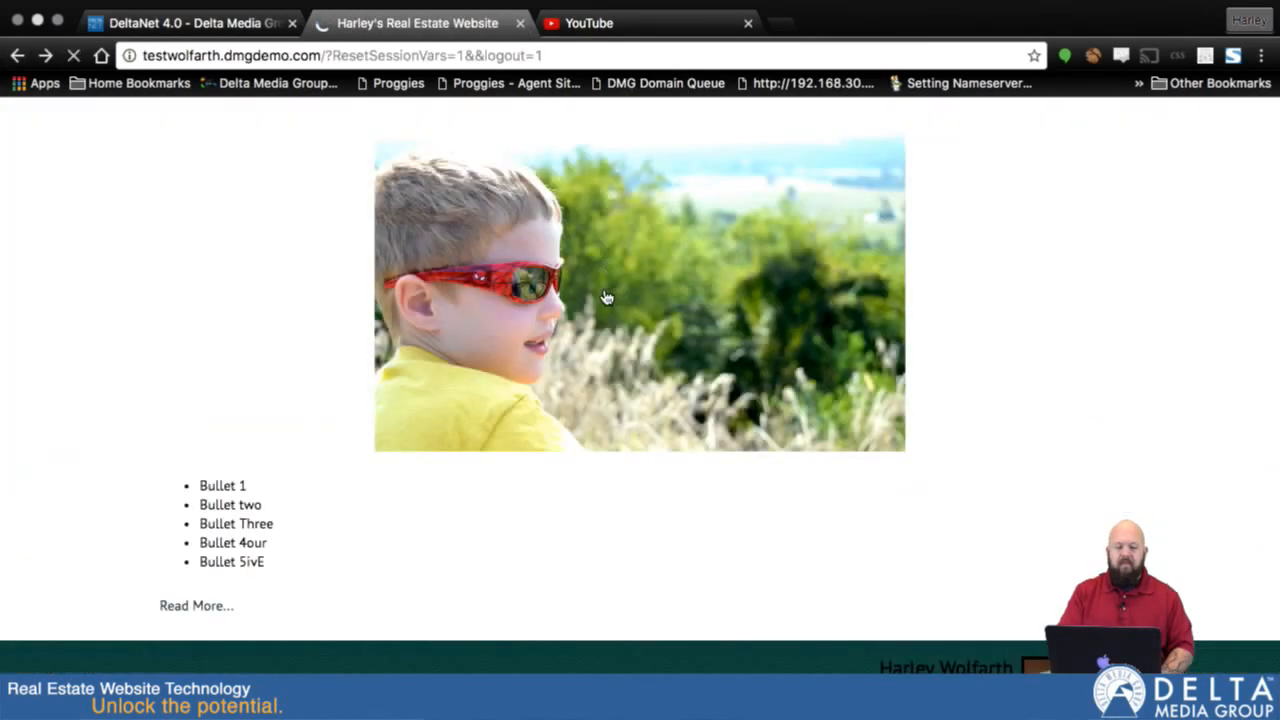
pyautogui.scroll(4, 903, 403)
pyautogui.scroll(-3, 903, 403)
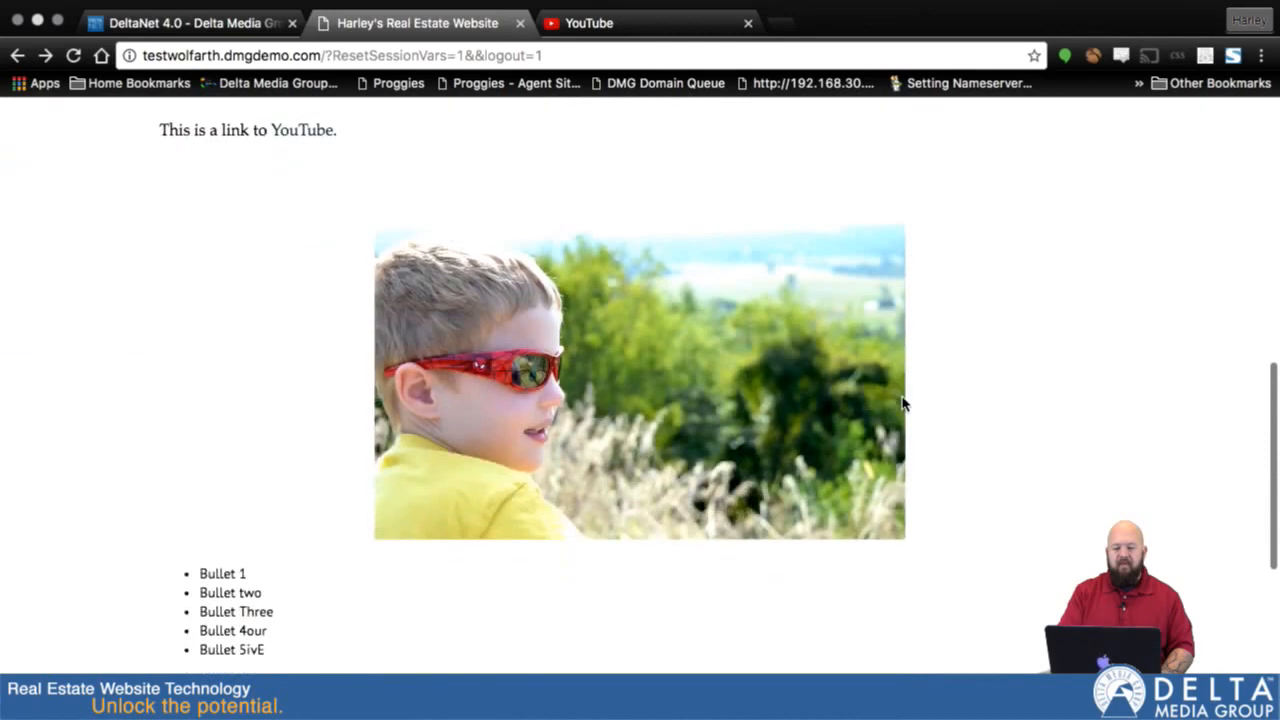
pyautogui.scroll(10, 903, 420)
pyautogui.click(168, 48)
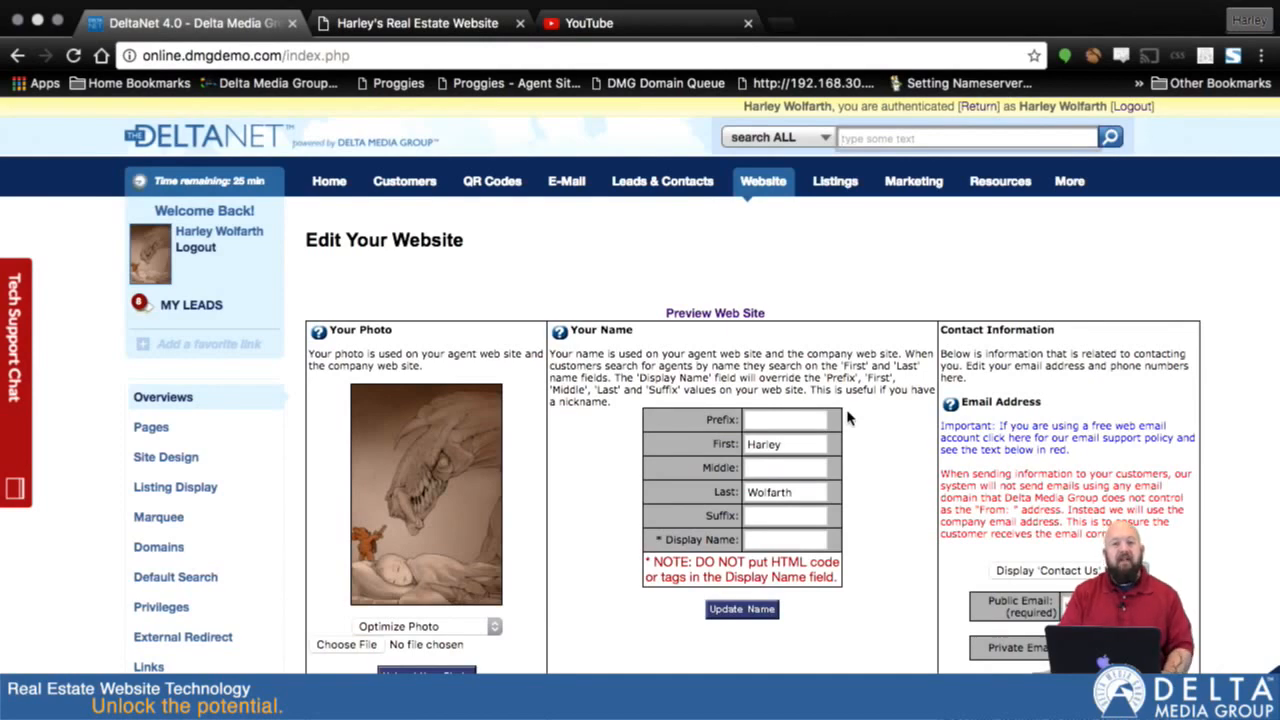
# Step: Start inserting embedded media into the home page paragraph, below the linked image
pyautogui.scroll(-5, 847, 418)
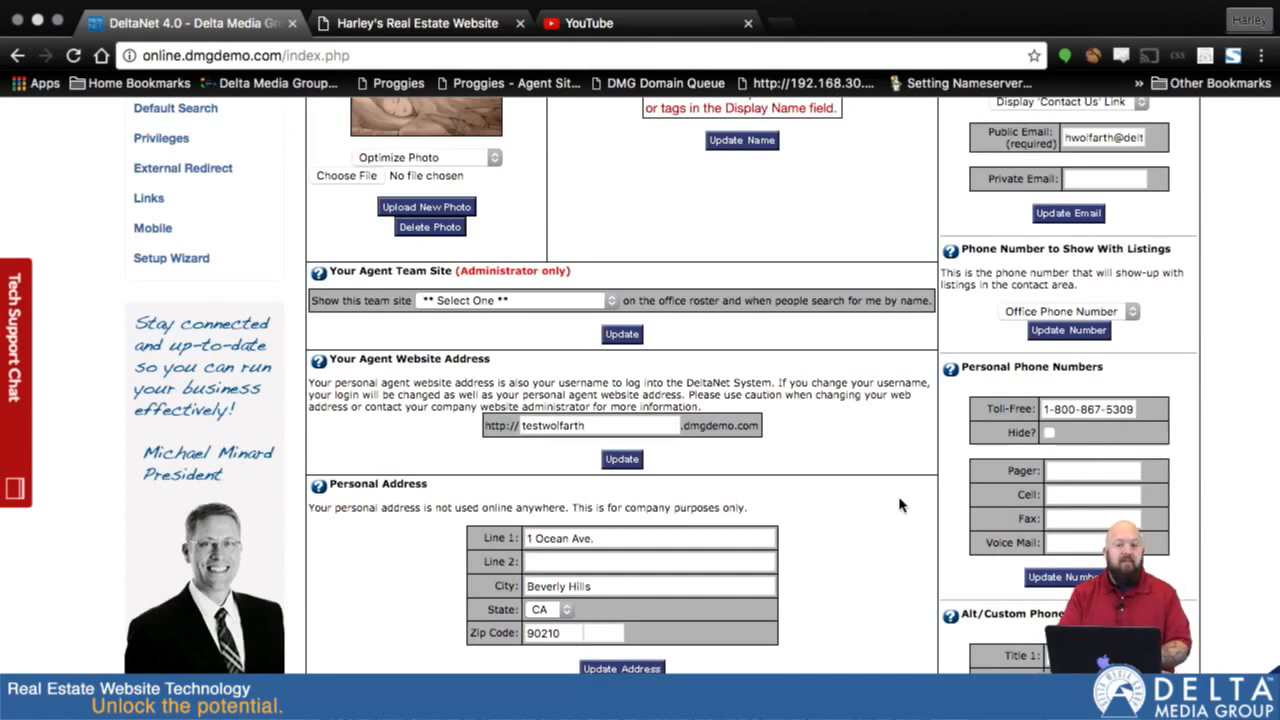
pyautogui.scroll(-20, 899, 505)
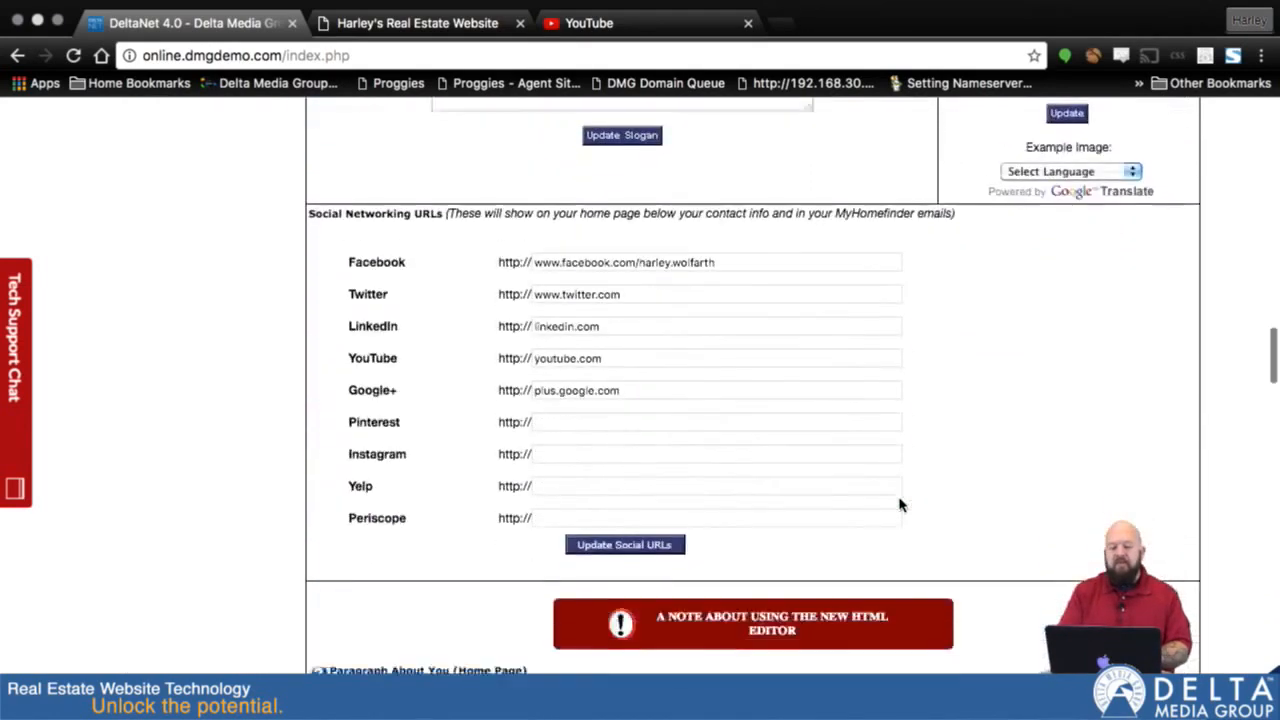
pyautogui.scroll(-10, 899, 505)
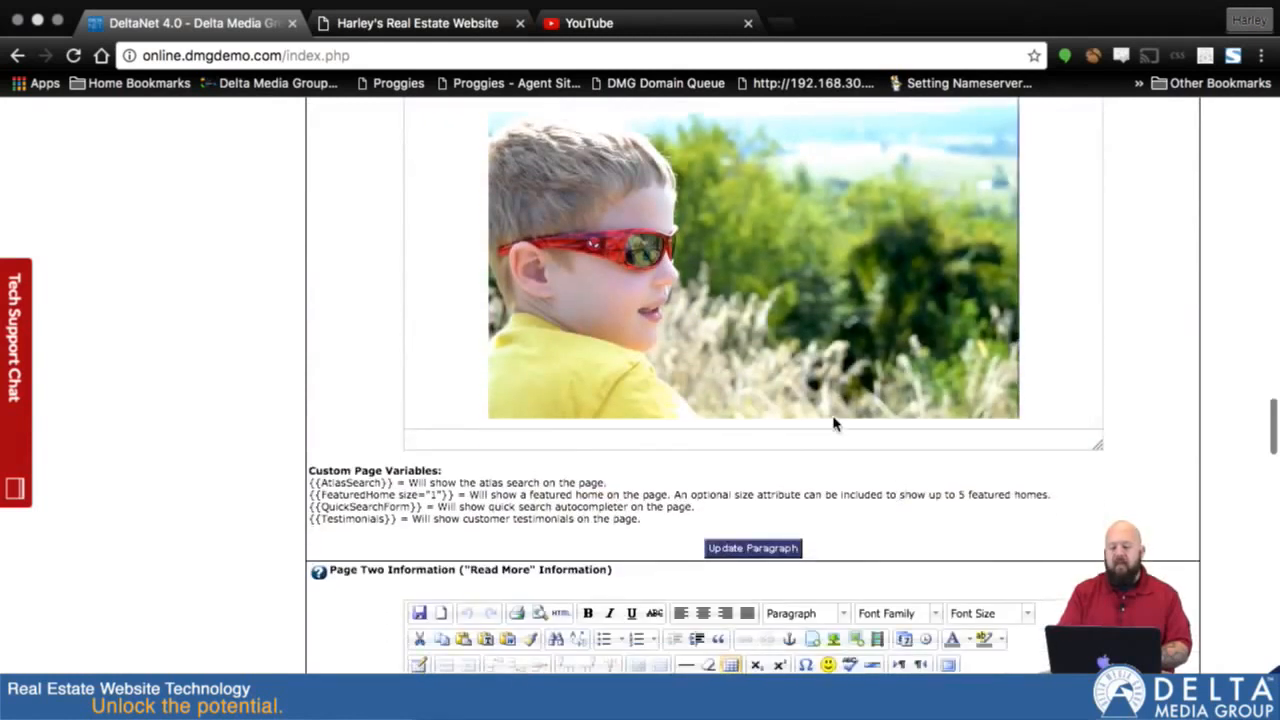
pyautogui.scroll(-2, 835, 425)
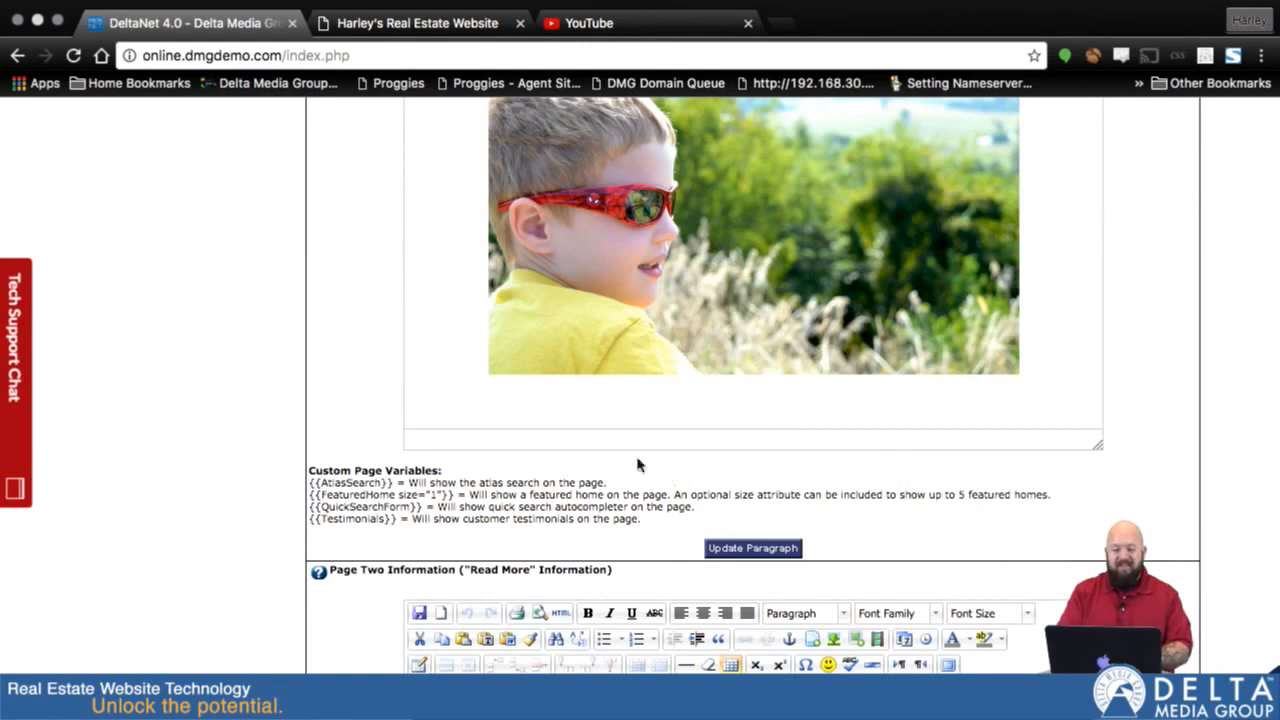
pyautogui.scroll(5, 1185, 315)
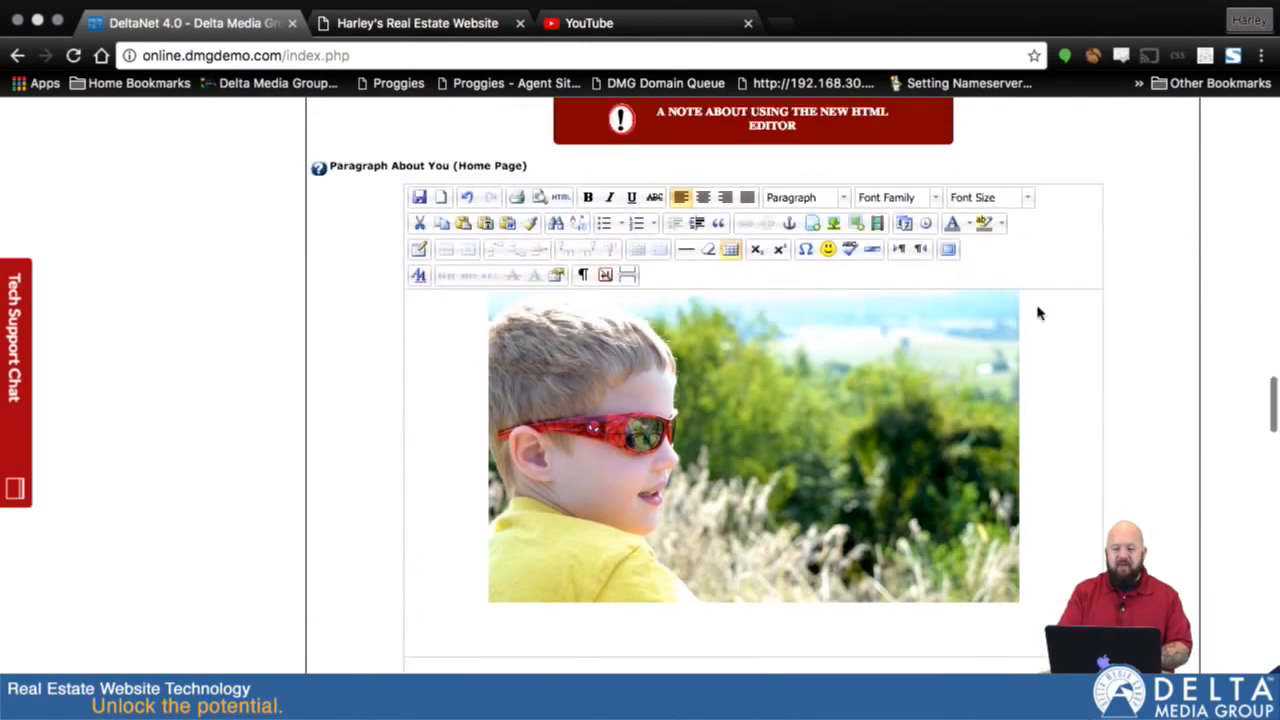
pyautogui.click(877, 224)
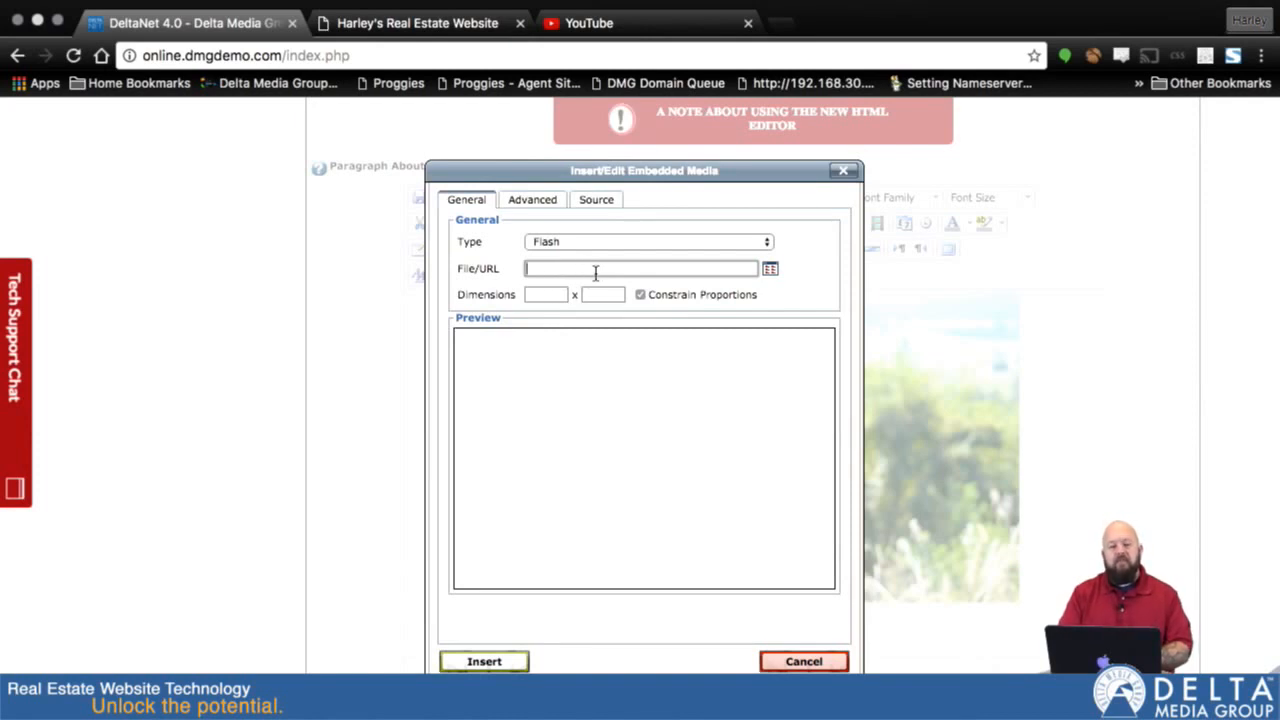
# Step: Switch to YouTube, open the Bad Lip Reading video "BUSHES OF LOVE" -- Extended Lyric Video, and pause it
pyautogui.click(613, 37)
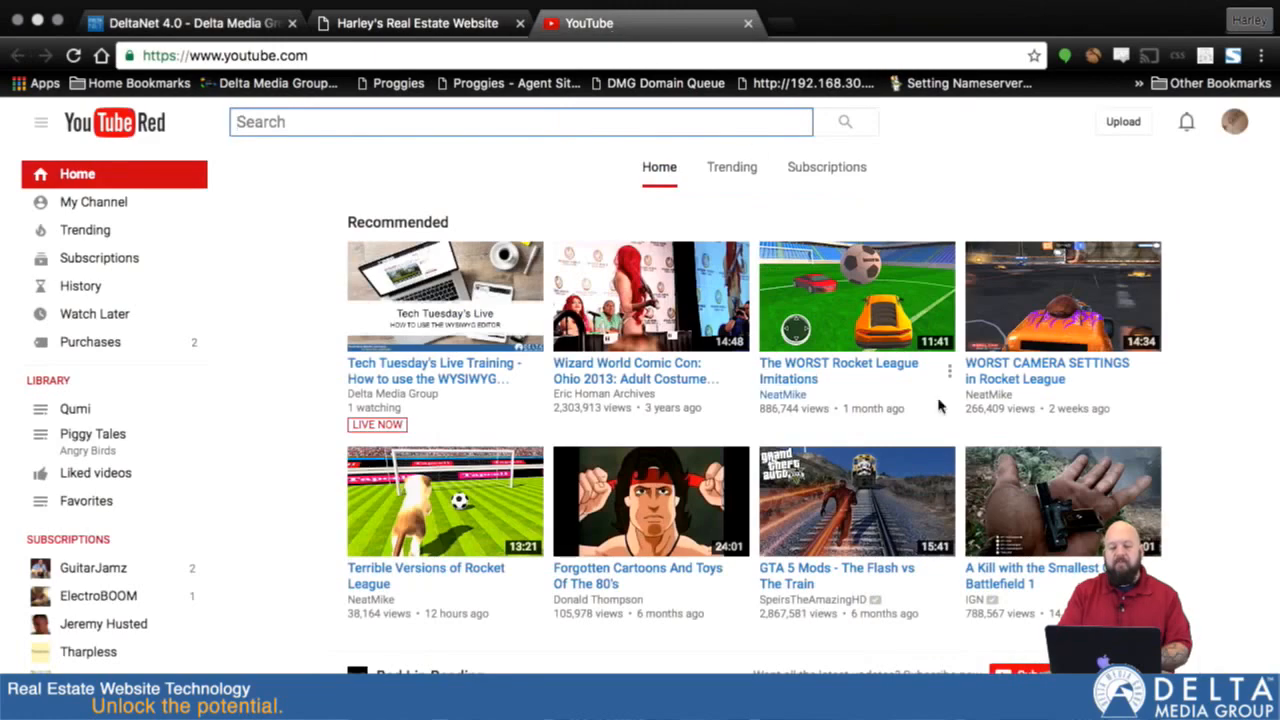
pyautogui.scroll(-1, 940, 405)
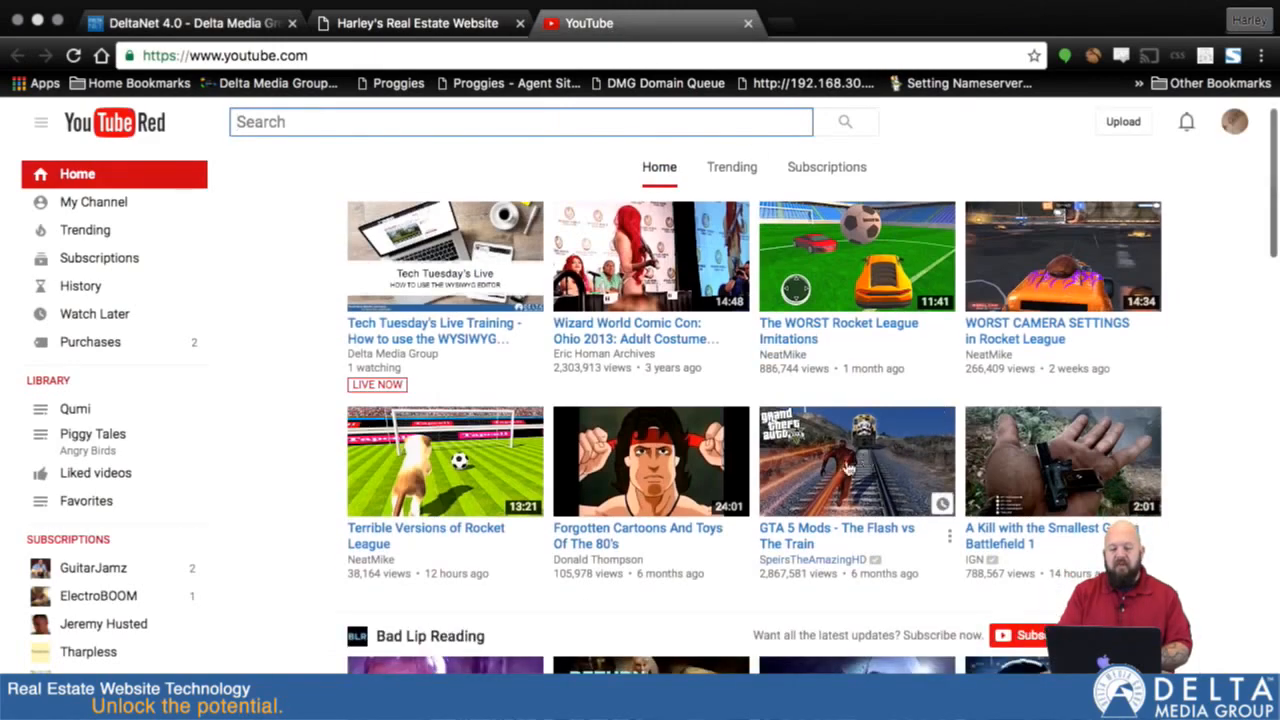
pyautogui.scroll(-2, 806, 474)
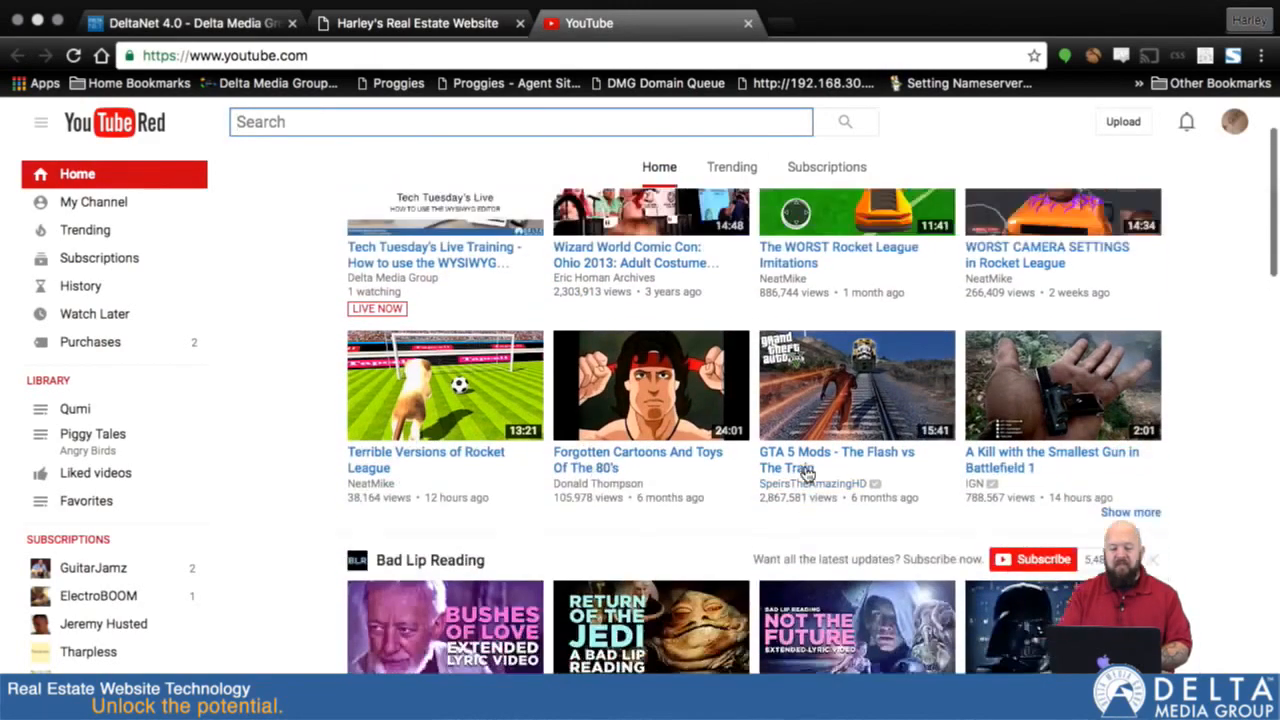
pyautogui.scroll(3, 806, 474)
pyautogui.scroll(-5, 820, 472)
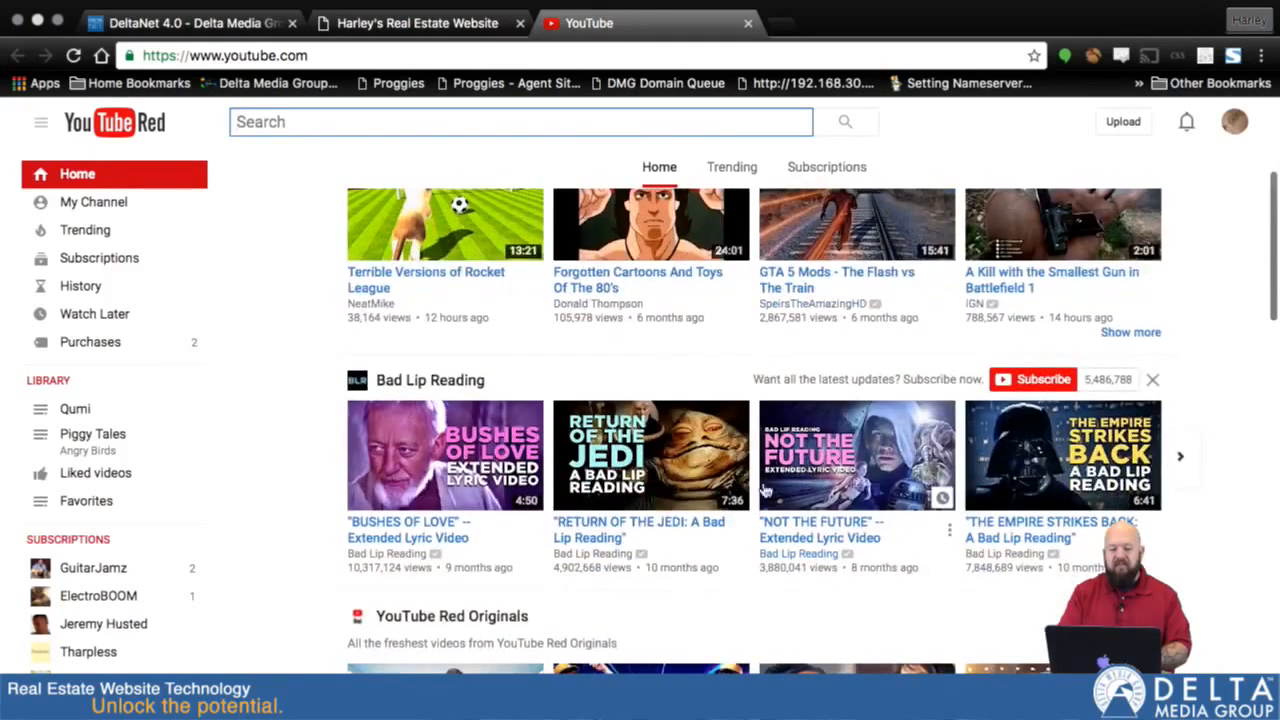
pyautogui.click(425, 457)
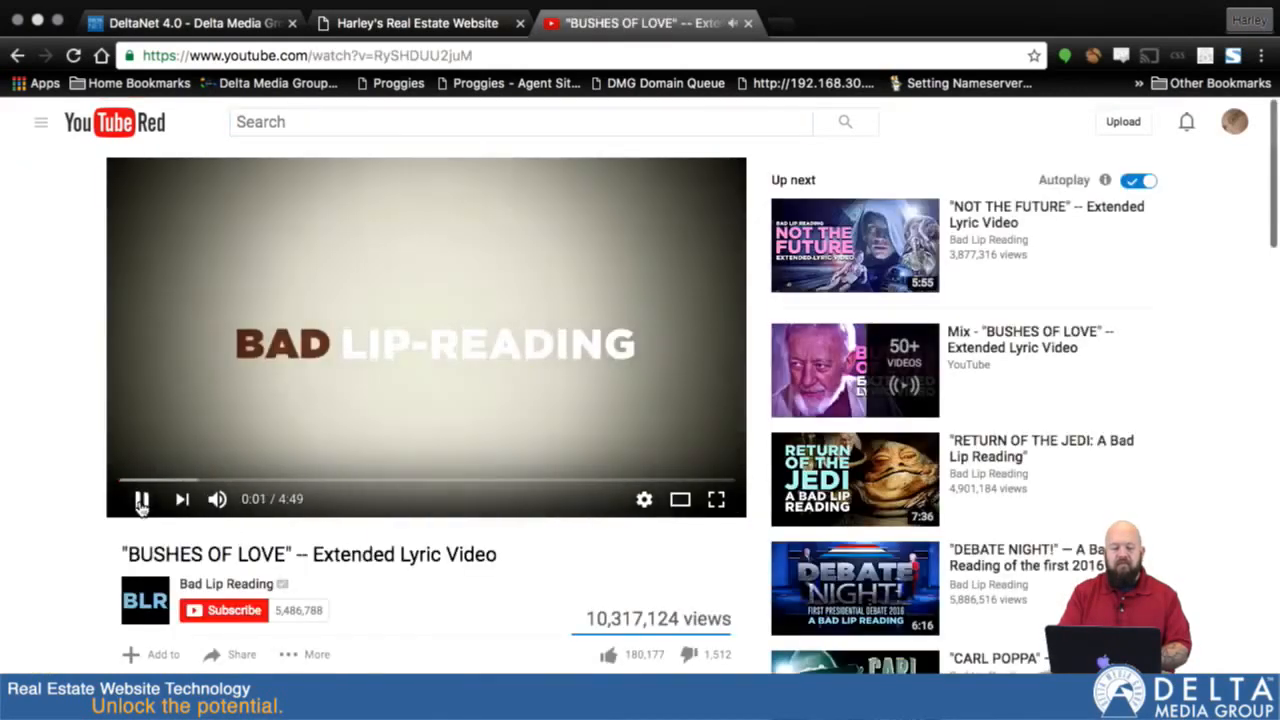
pyautogui.click(141, 505)
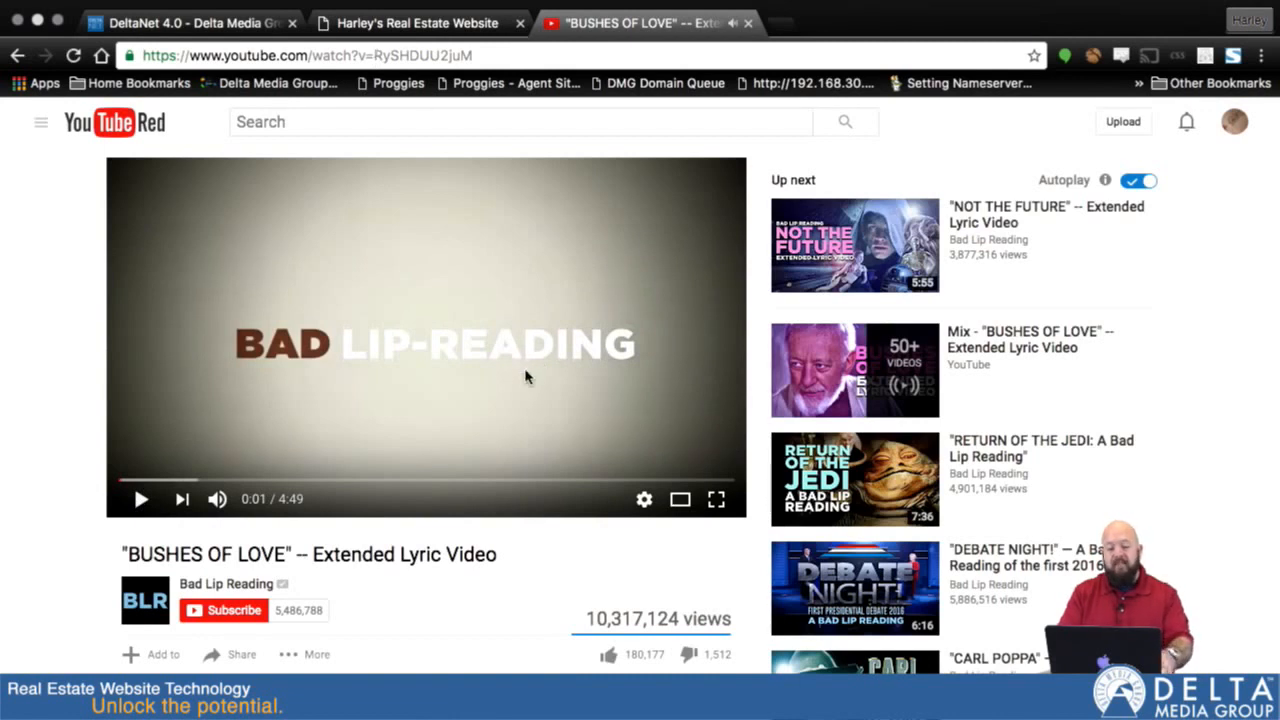
# Step: Copy the web address of the paused YouTube video
pyautogui.scroll(-1, 544, 599)
pyautogui.scroll(1, 543, 586)
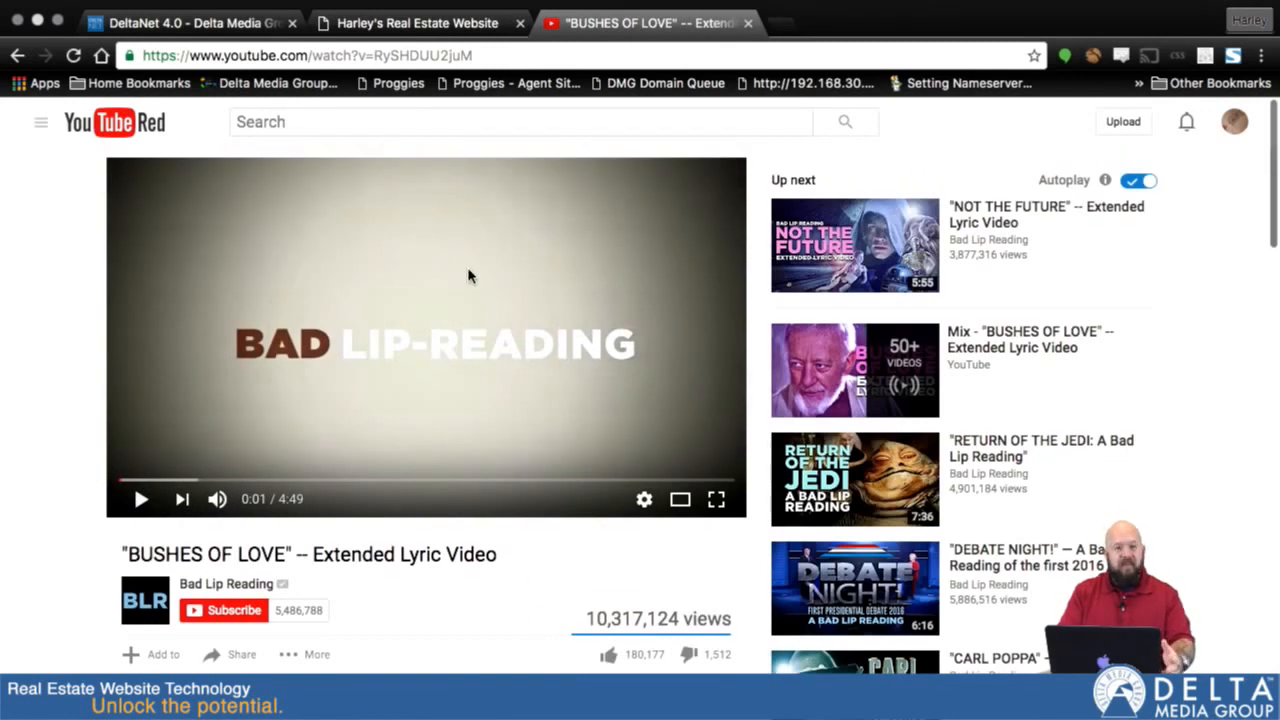
pyautogui.click(391, 55)
pyautogui.press('super+c')
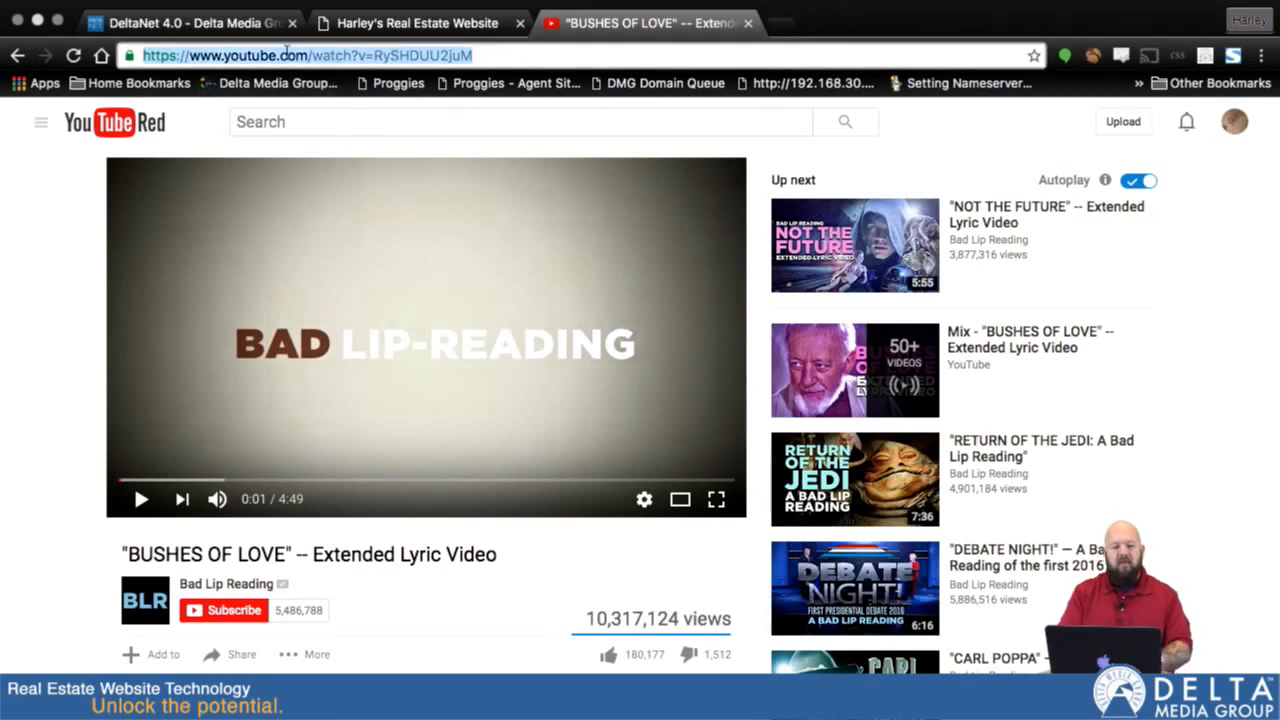
# Step: Return to DeltaNet, paste the copied YouTube address as the media's File/URL, and insert the video into the home page paragraph
pyautogui.click(190, 22)
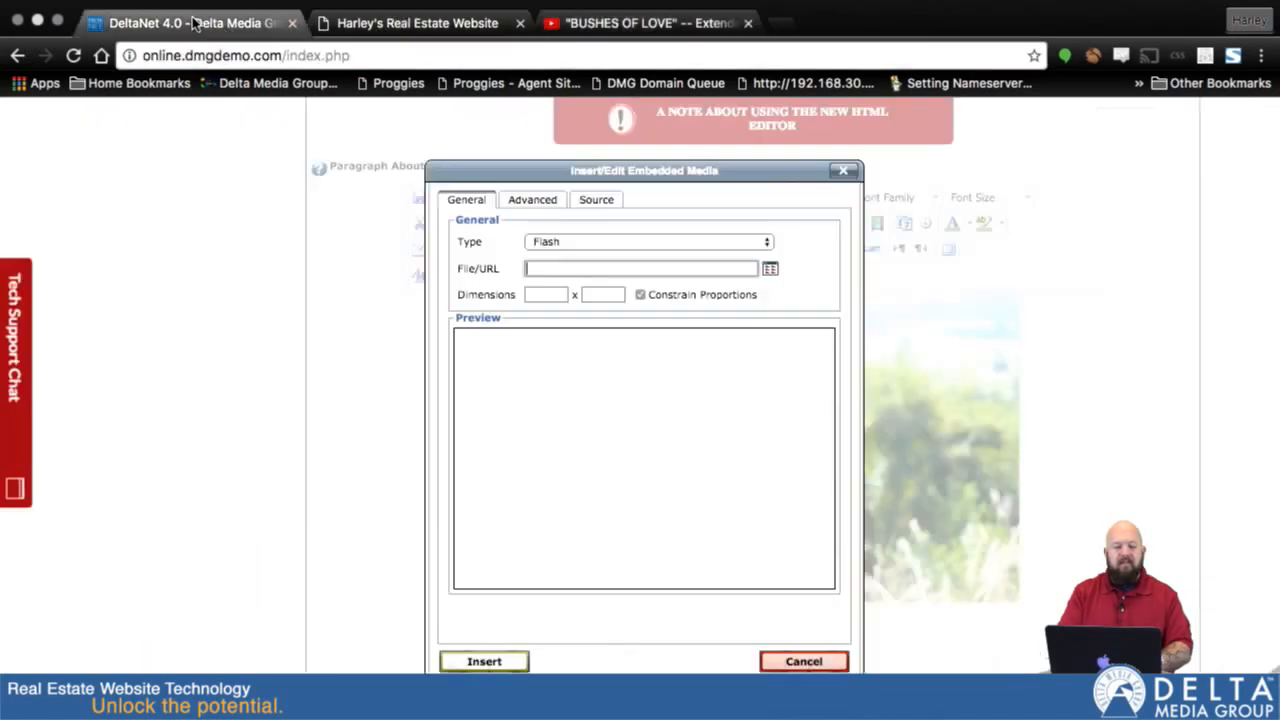
pyautogui.click(607, 267)
pyautogui.press('super+v')
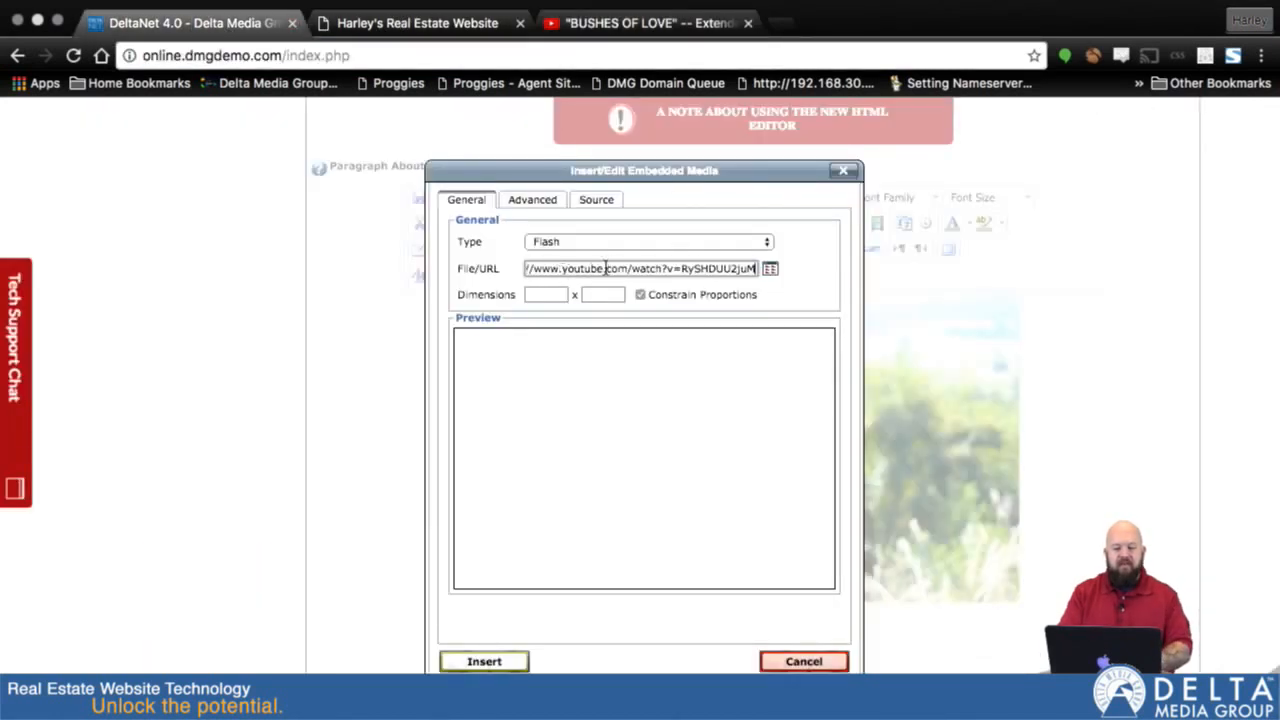
pyautogui.click(484, 661)
pyautogui.scroll(-5, 889, 603)
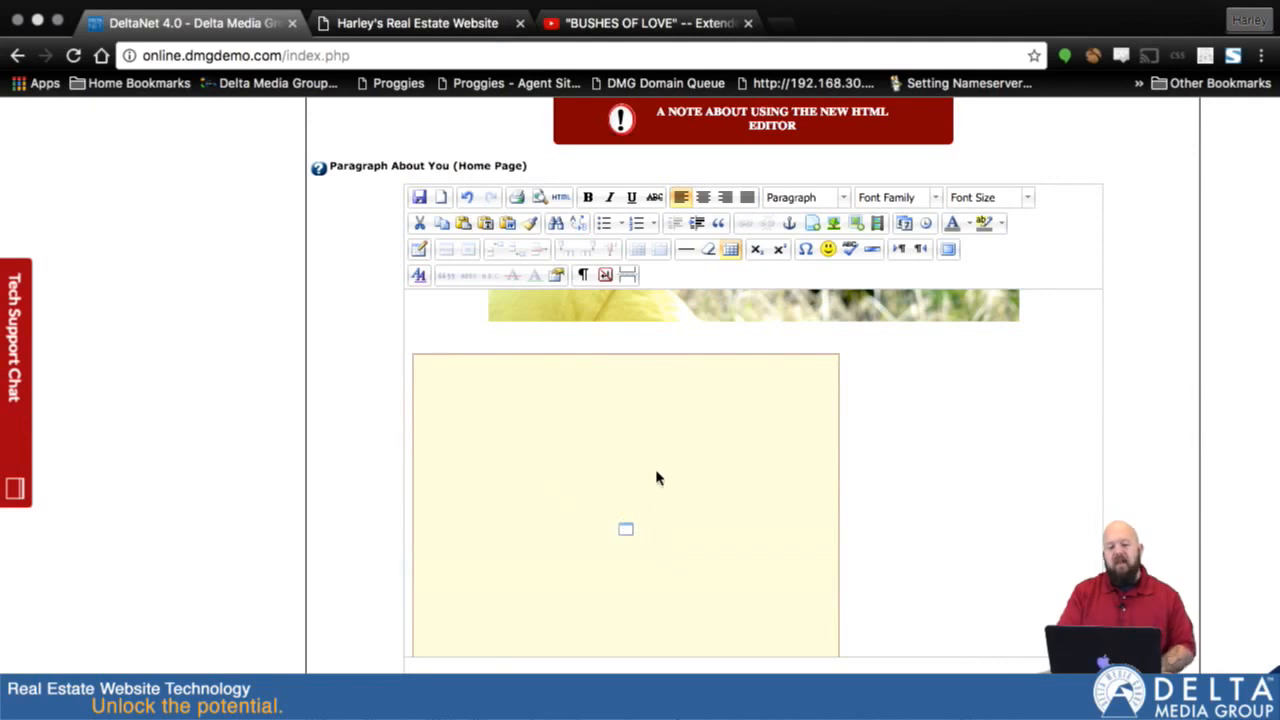
# Step: Center the embedded video in the home page paragraph and deselect it
pyautogui.click(689, 460)
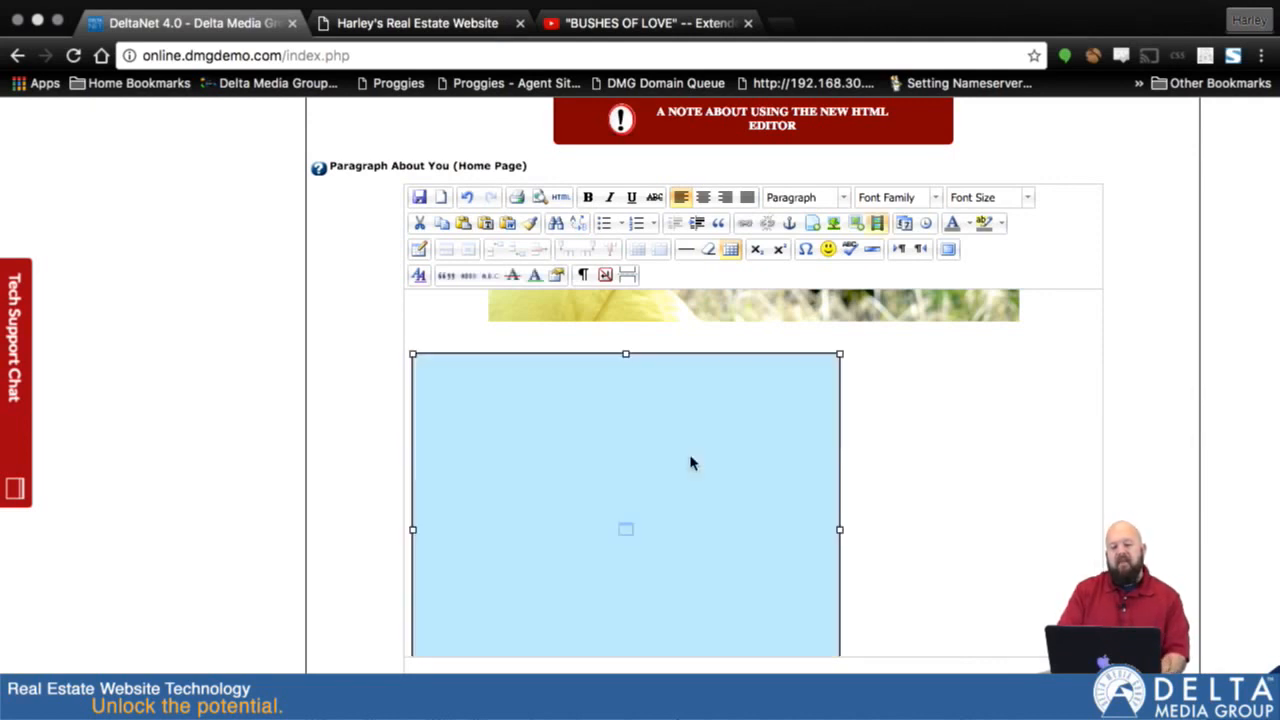
pyautogui.click(703, 198)
pyautogui.scroll(-1, 1010, 512)
pyautogui.scroll(-1, 1020, 515)
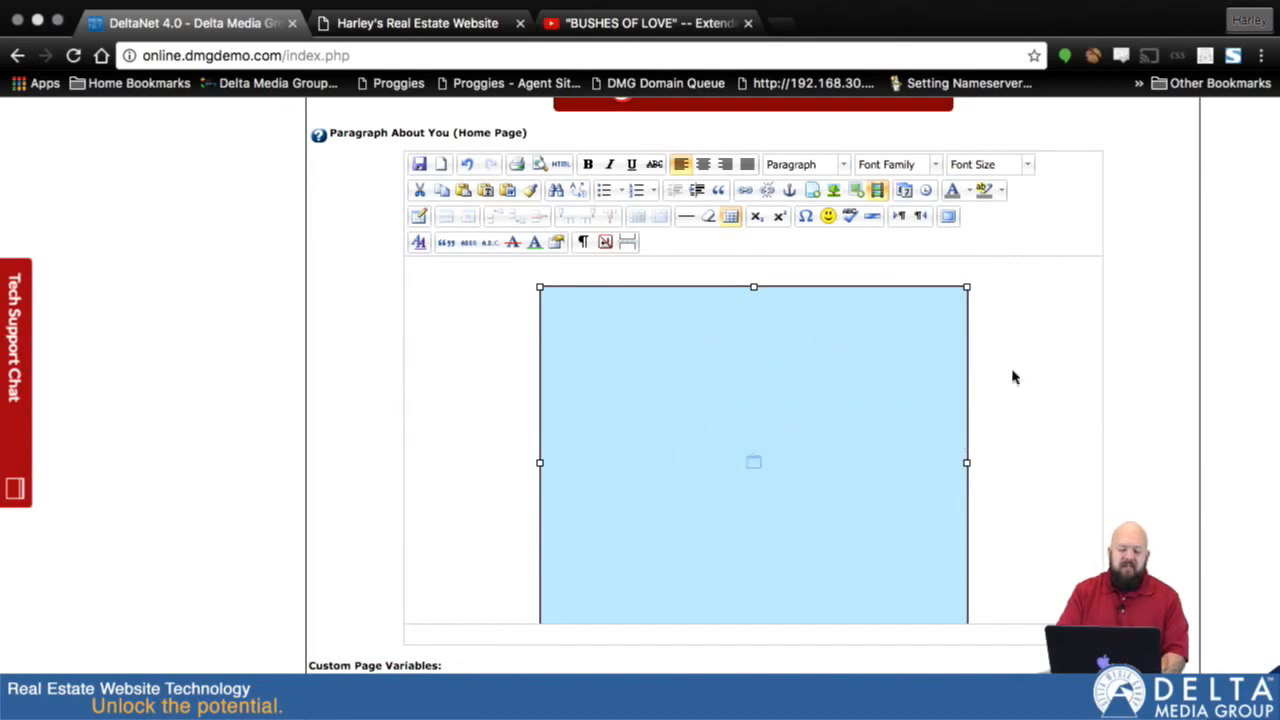
pyautogui.click(1040, 394)
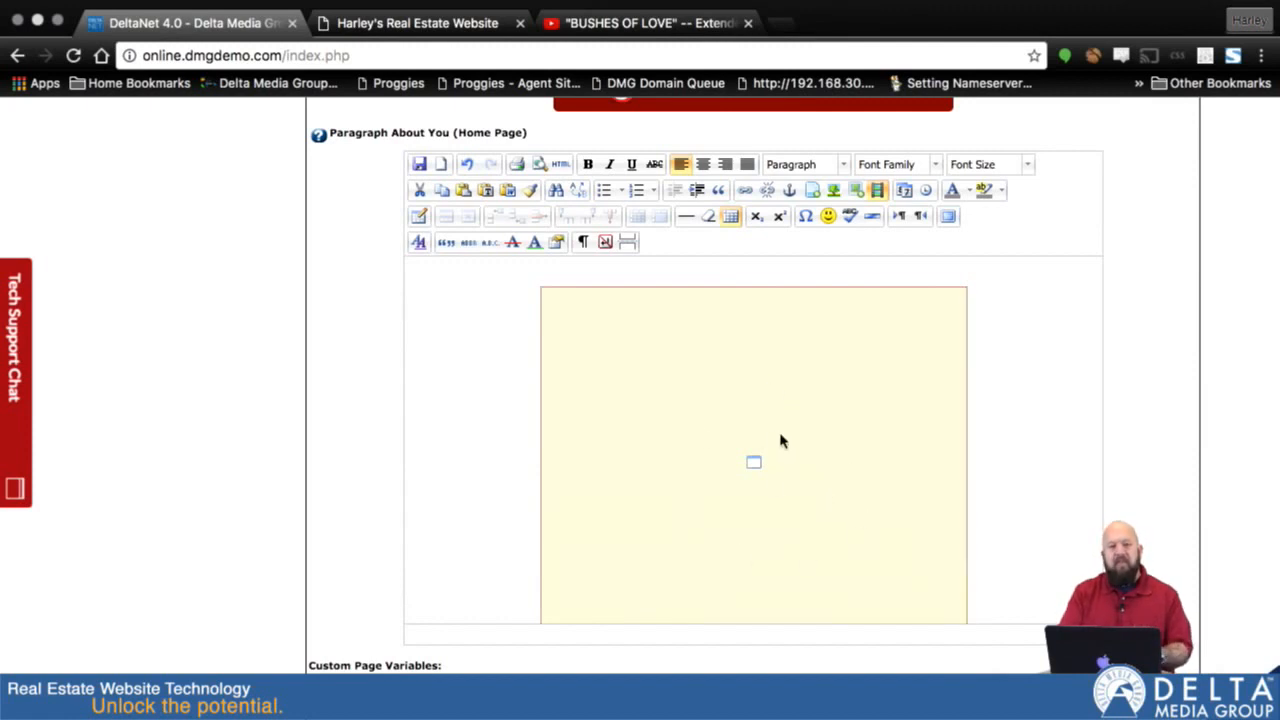
# Step: Save the updated home page paragraph with the embedded video
pyautogui.scroll(-2, 1035, 433)
pyautogui.scroll(-3, 1035, 433)
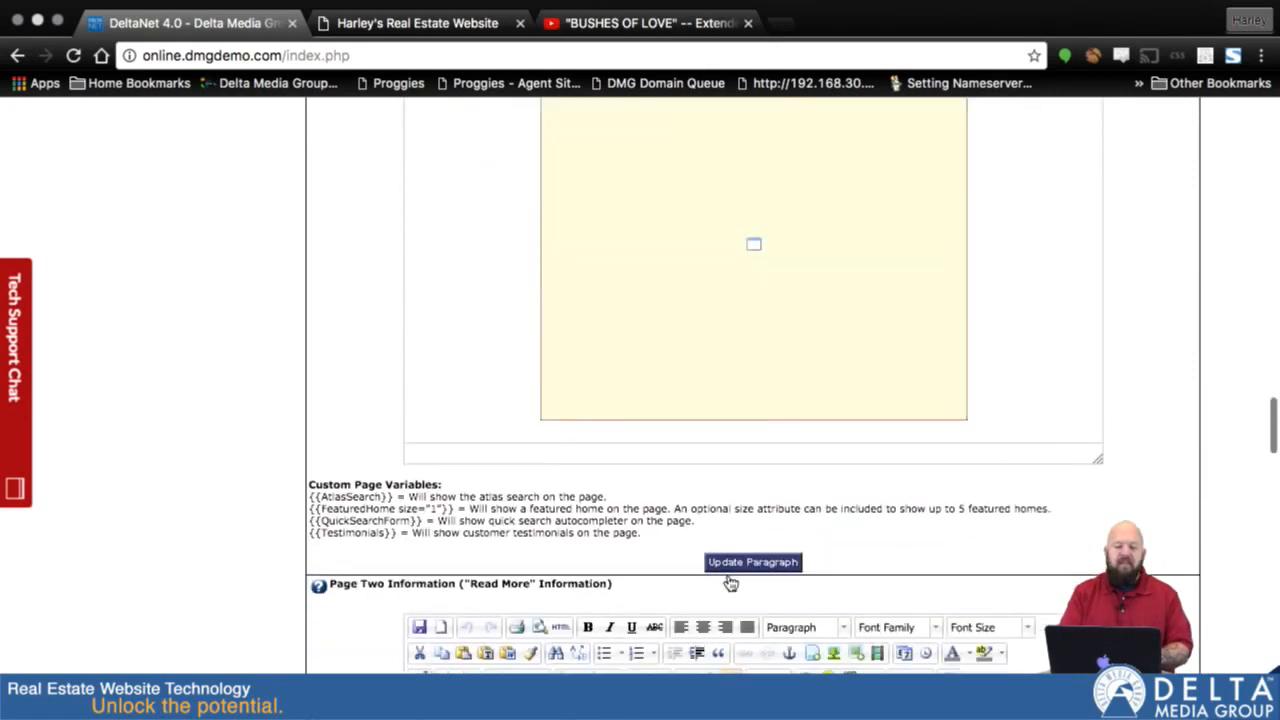
pyautogui.click(738, 564)
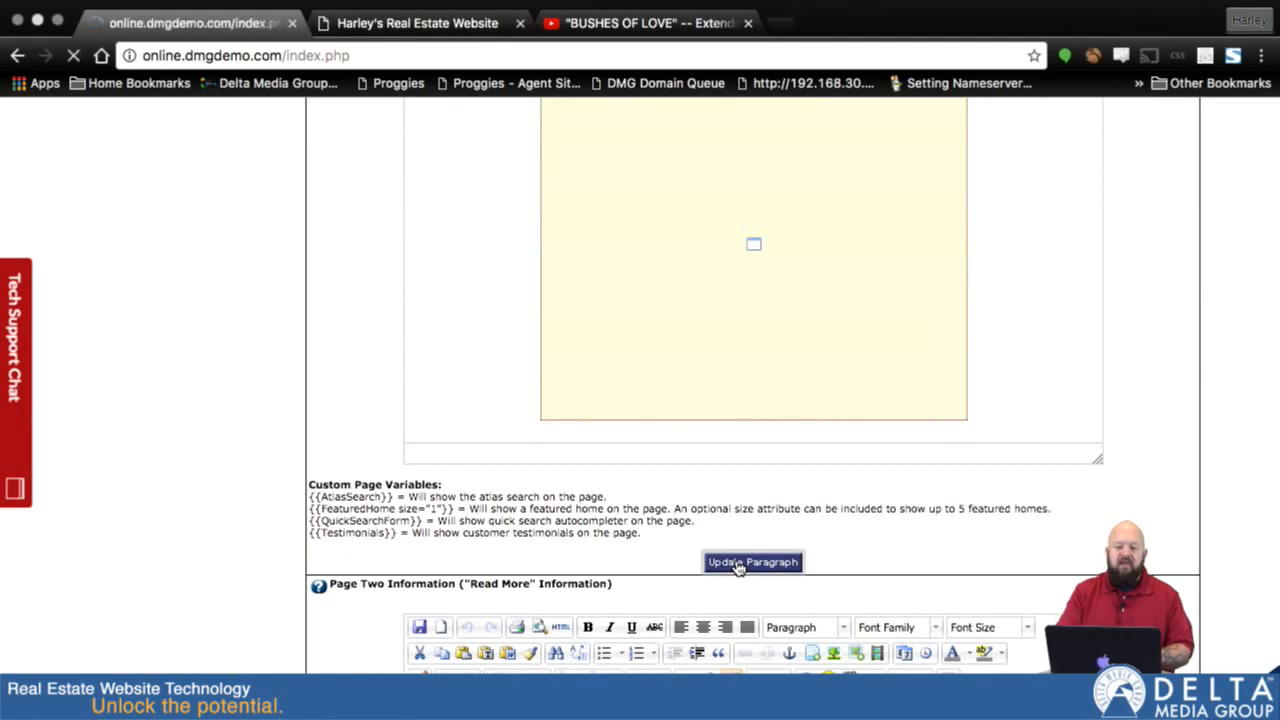
# Step: Reload the agent website's home page, check the embedded video there, and return to the DeltaNet editing page
pyautogui.click(363, 33)
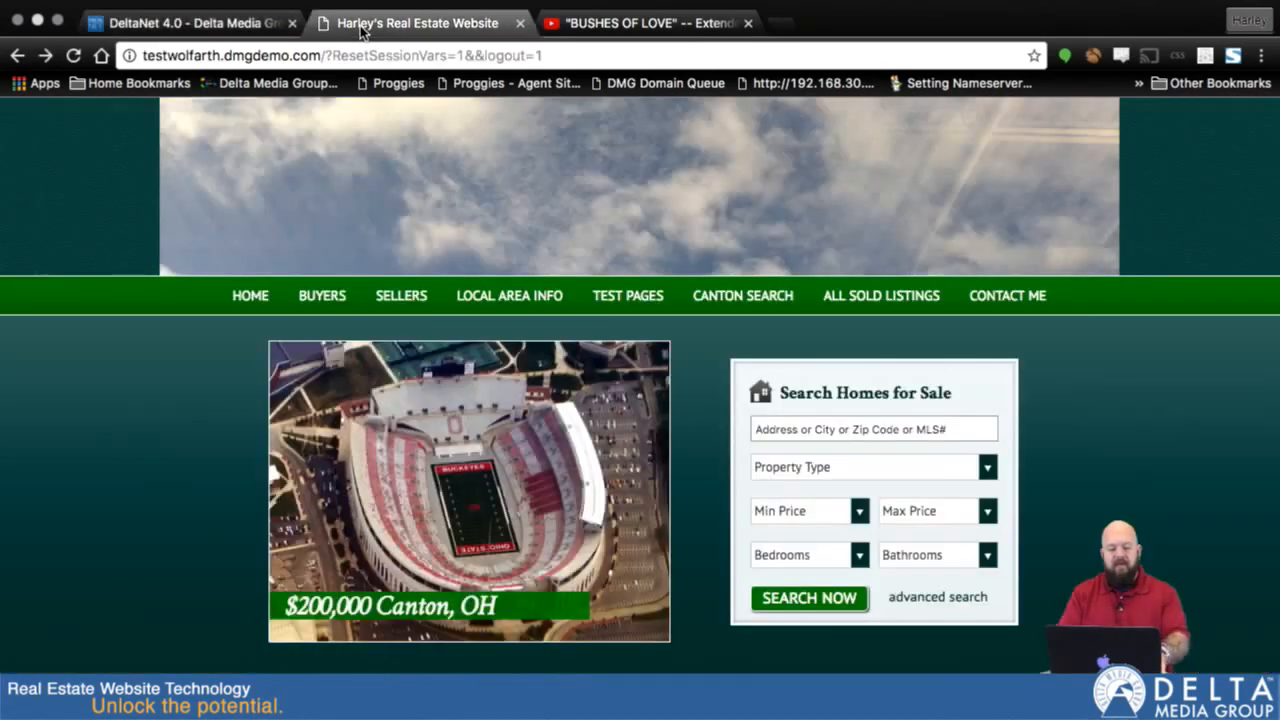
pyautogui.press('super+r')
pyautogui.scroll(-10, 845, 380)
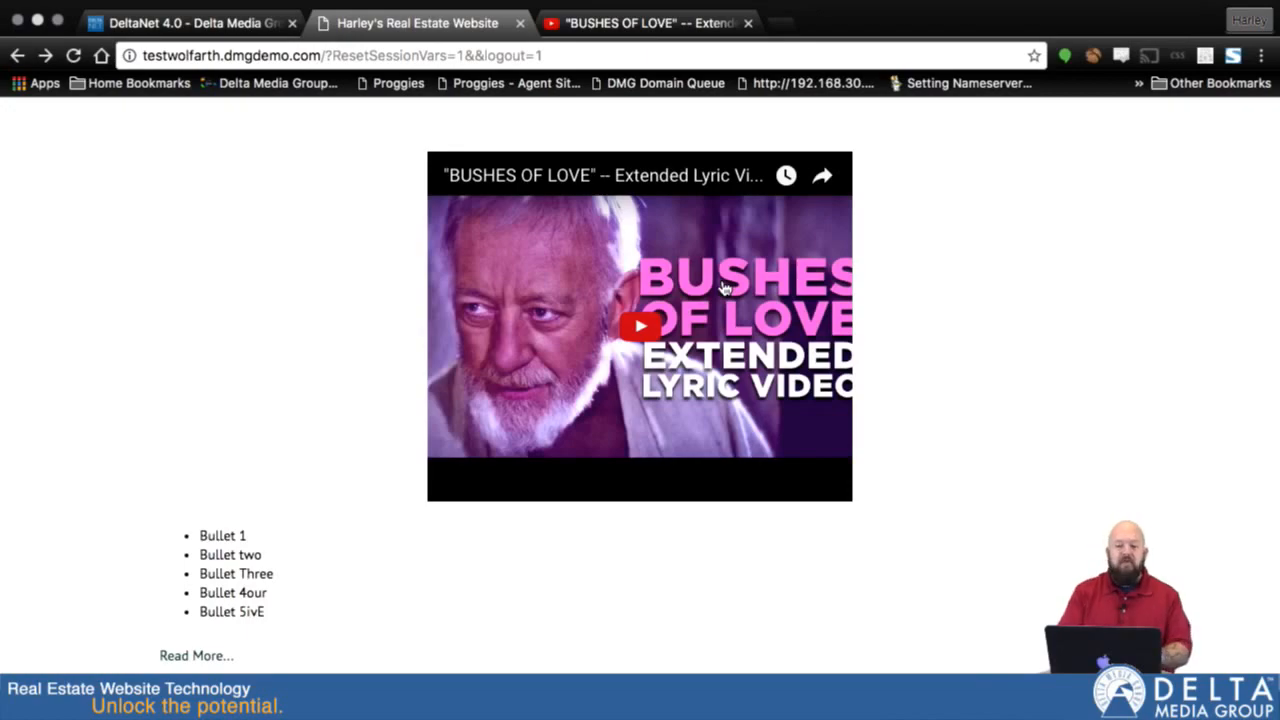
pyautogui.click(140, 47)
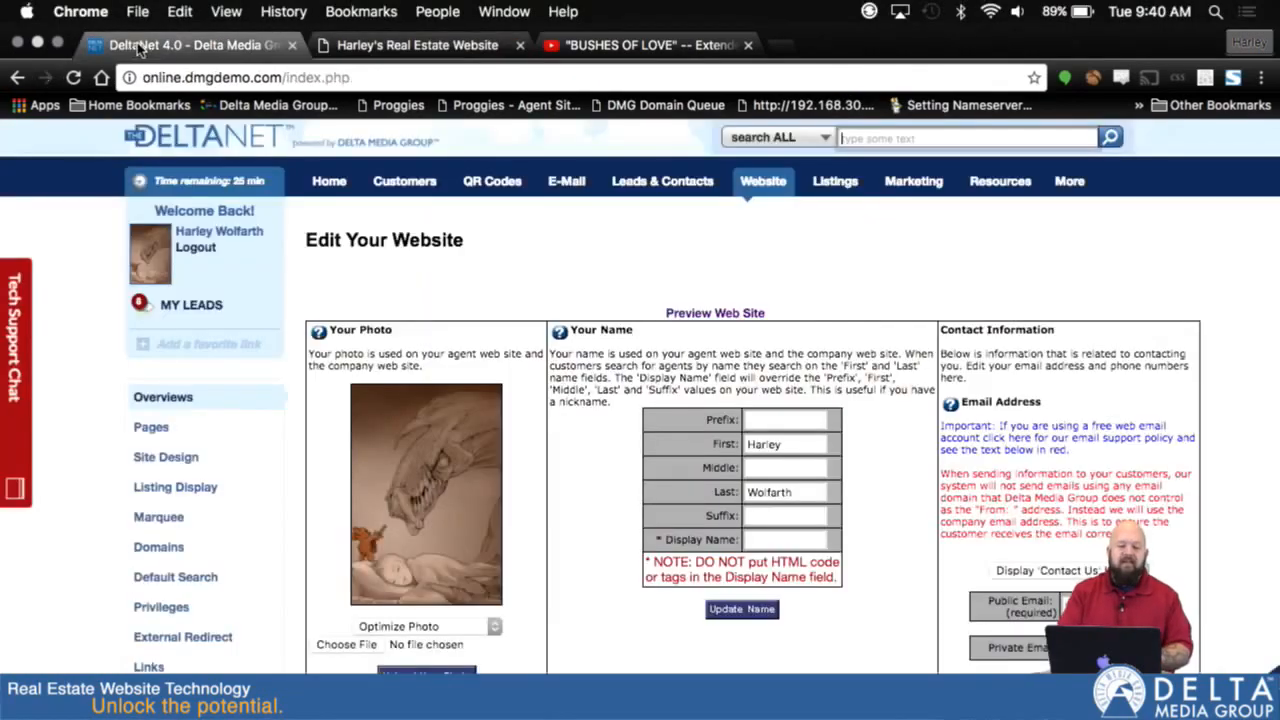
# Step: Start a numbered list on a new line below the embedded video in the home page paragraph
pyautogui.scroll(-15, 911, 426)
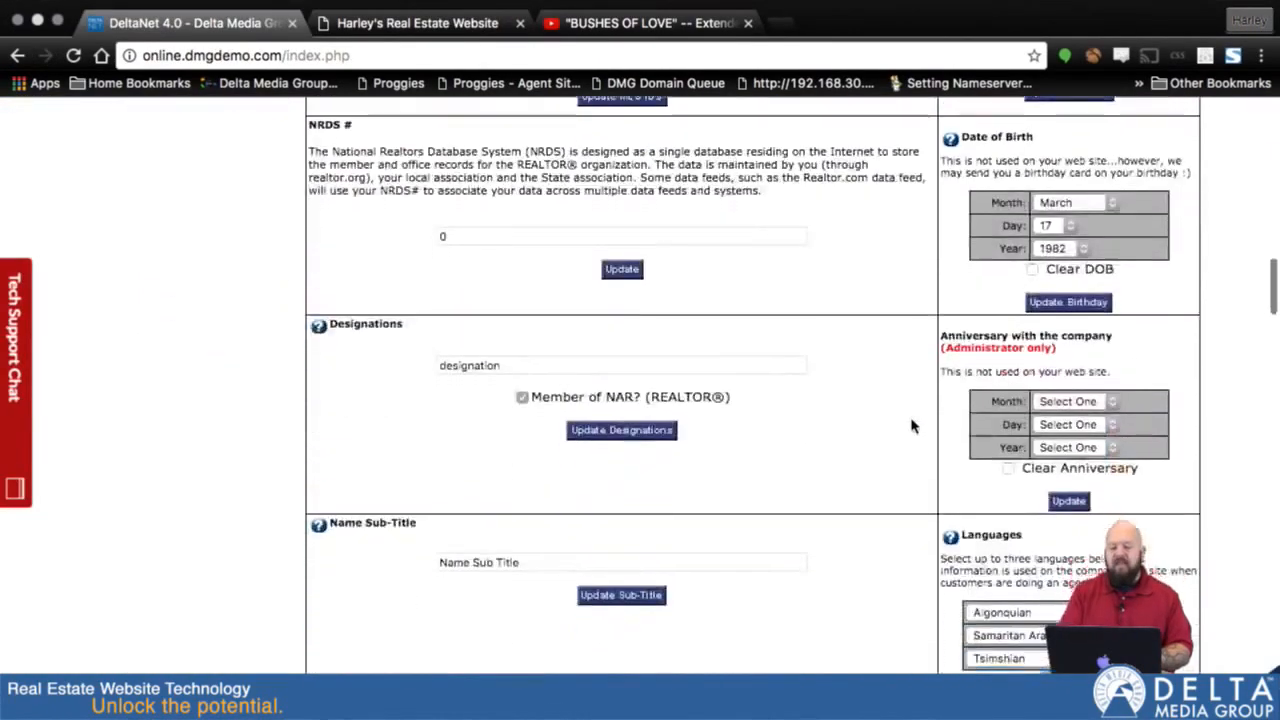
pyautogui.scroll(-15, 911, 426)
pyautogui.scroll(-4, 1020, 429)
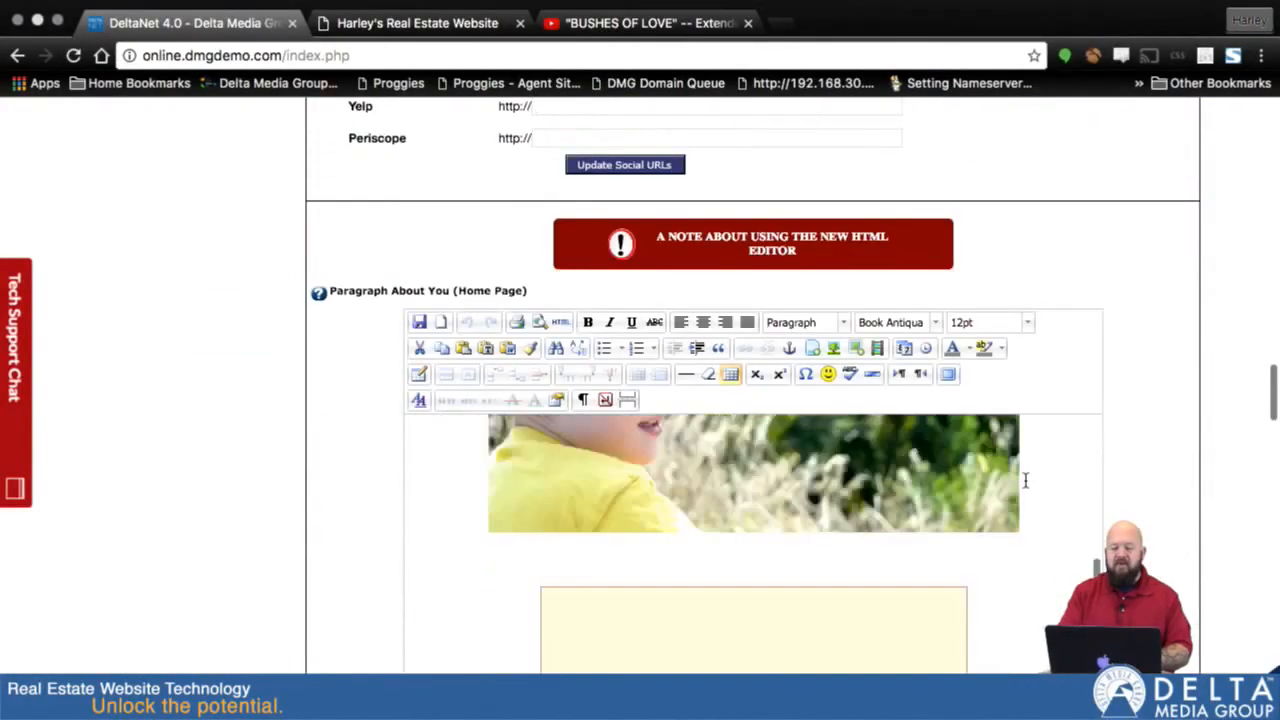
pyautogui.scroll(-10, 1022, 480)
pyautogui.scroll(2, 1016, 480)
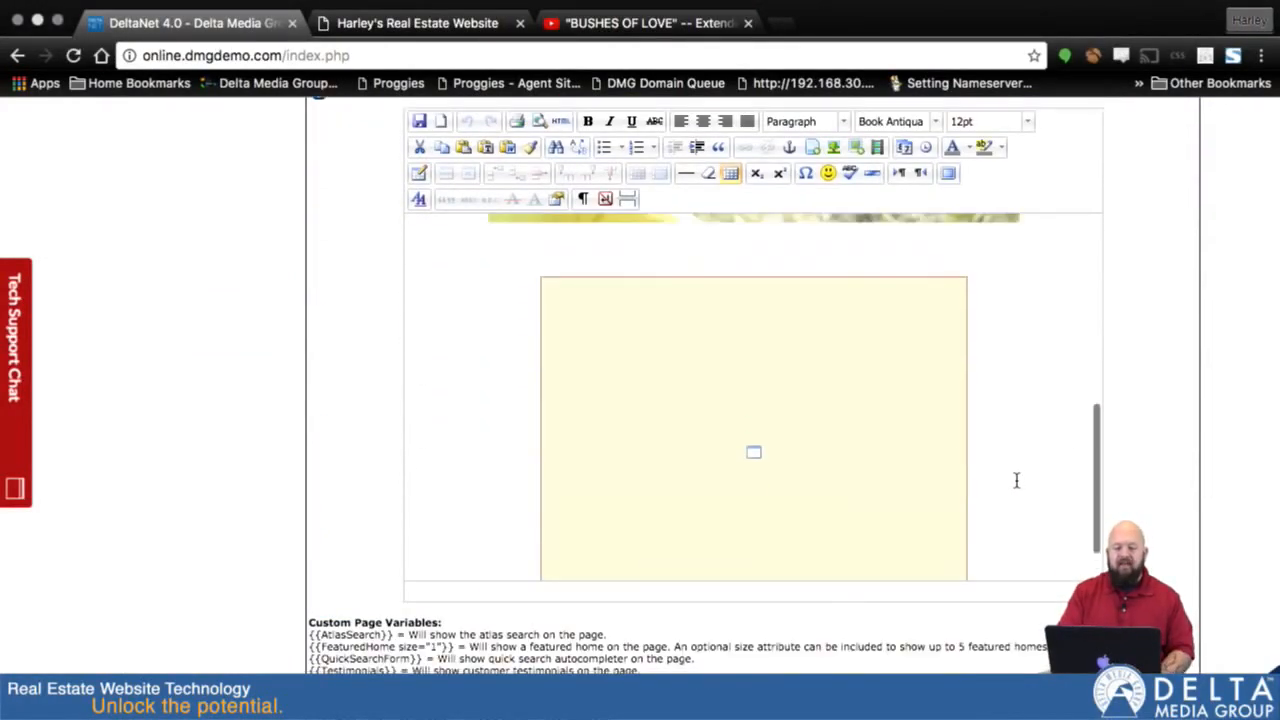
pyautogui.scroll(-3, 1049, 489)
pyautogui.scroll(3, 1192, 200)
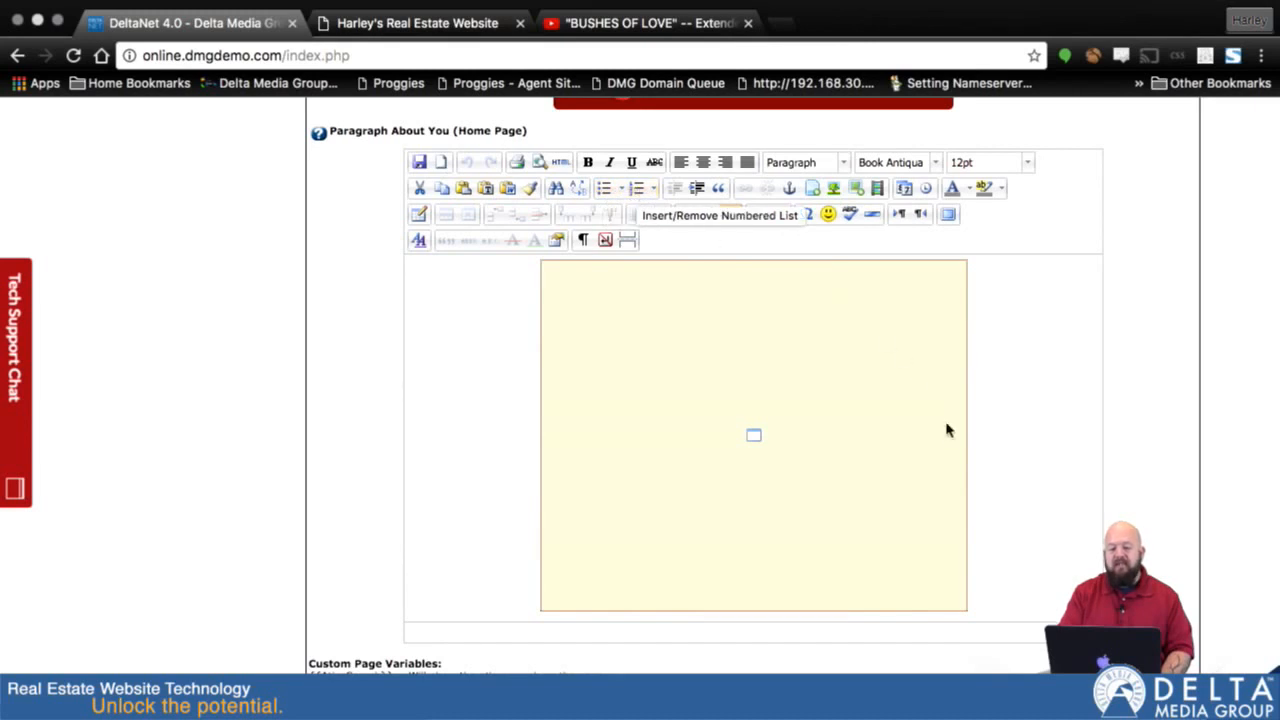
pyautogui.click(1011, 517)
pyautogui.press('Return')
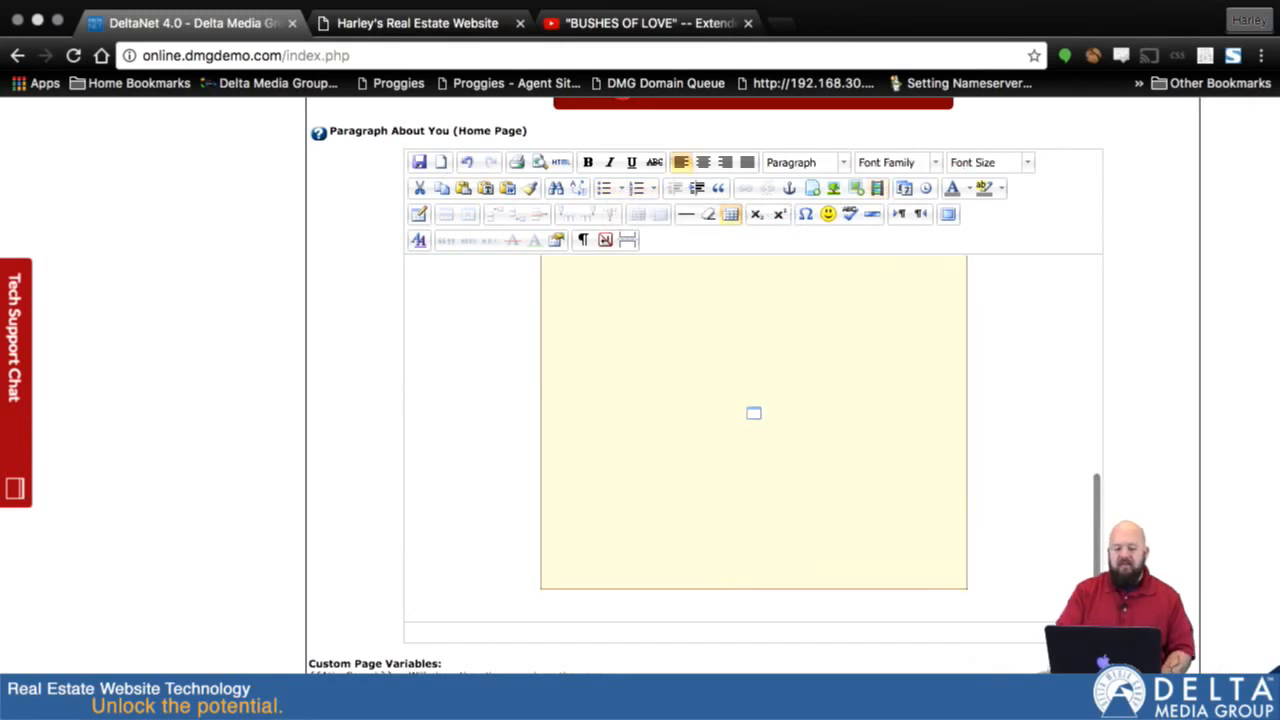
pyautogui.click(637, 190)
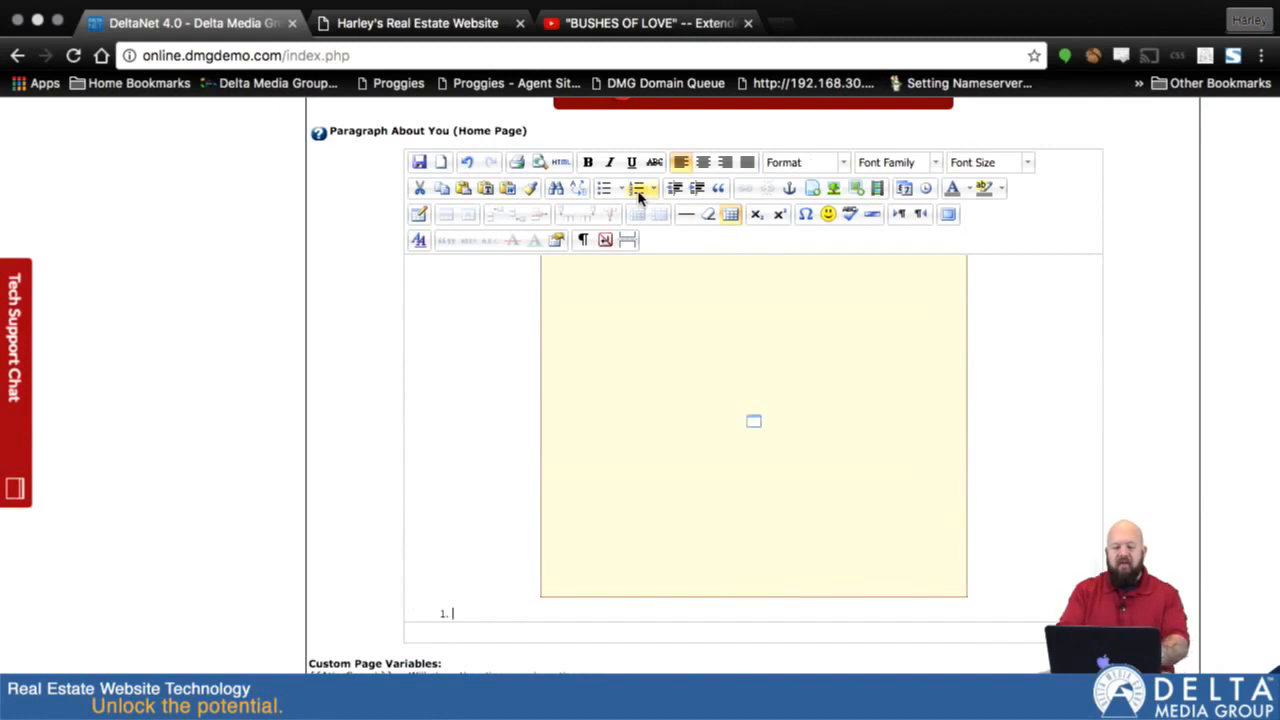
# Step: Fill the numbered list with four placeholder items: "a;lkl;akjsda;lkjsfd", ";akjsd;lfkajsdf", ";lkajds;lkfja;lkdjsf" and ";akjsd;kfj", leaving no empty item at the end
pyautogui.write('a;lkl;akjsda;lkjsfd')
pyautogui.press('Return')
pyautogui.write(';akjsd;lfkajsdf')
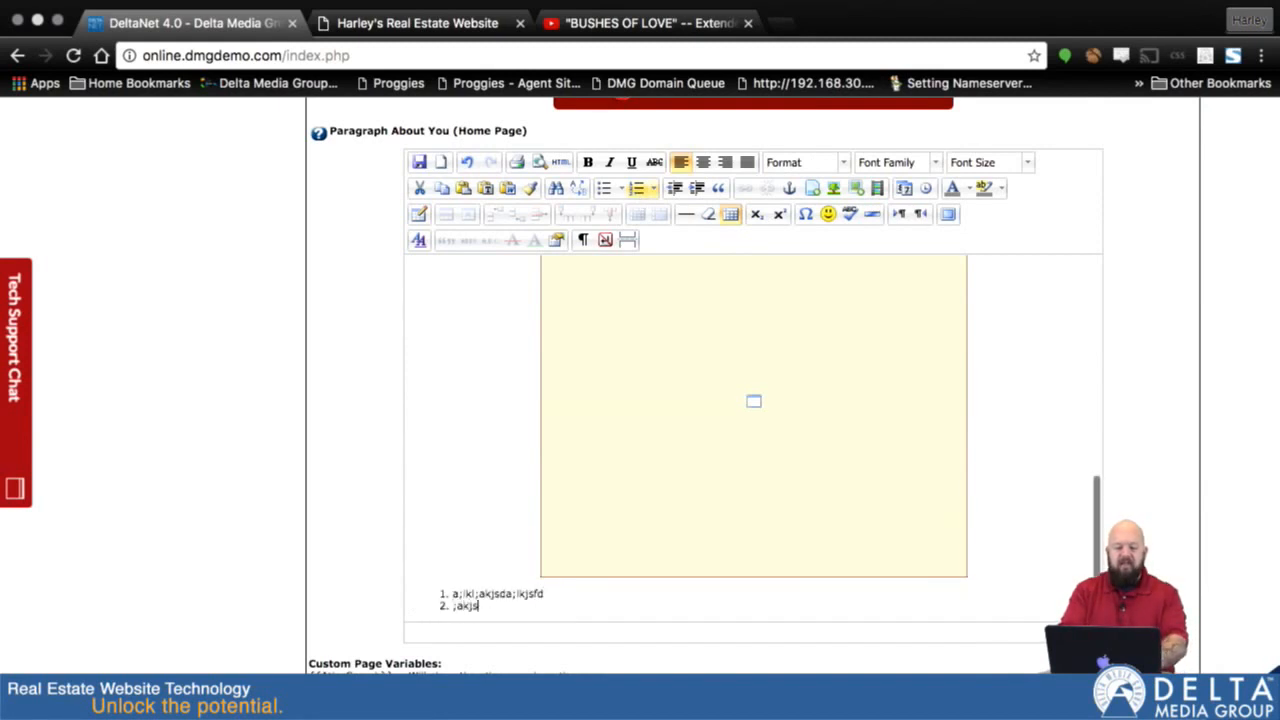
pyautogui.press('Return')
pyautogui.write(';lkajds;lkfja;lkdjsf')
pyautogui.press('Return')
pyautogui.write(';akjsd;kf')
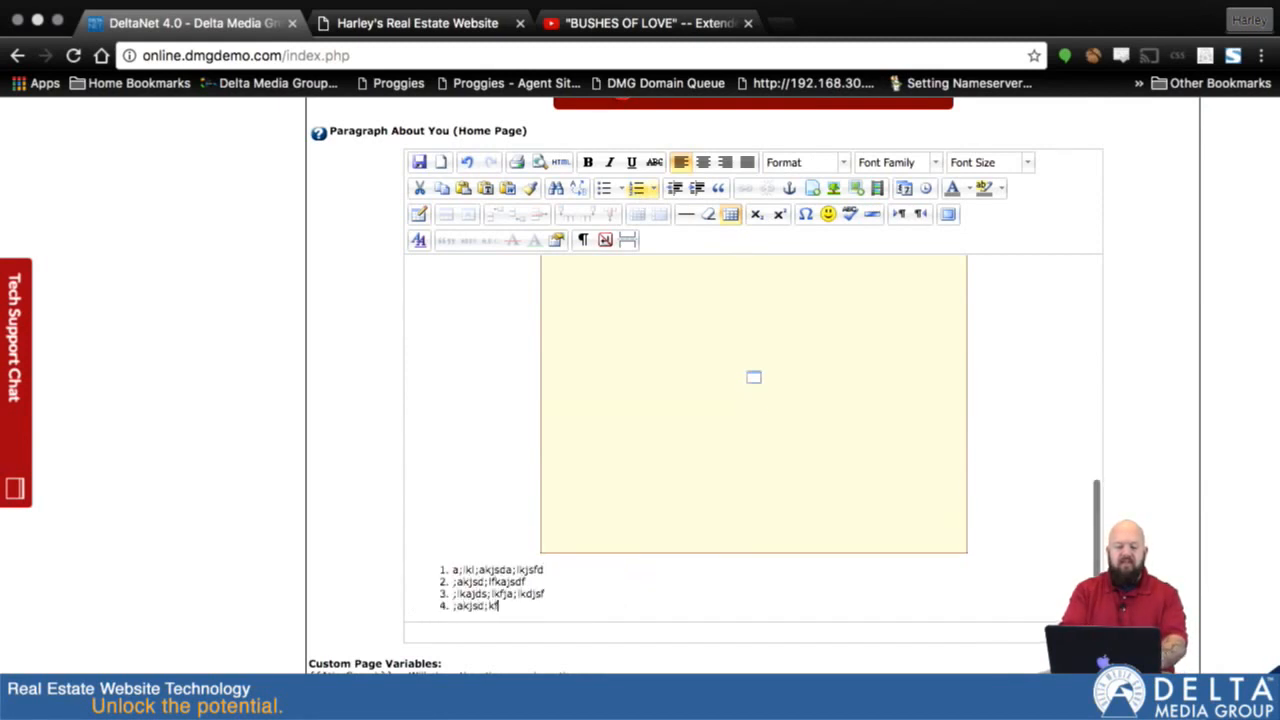
pyautogui.write('j')
pyautogui.press('Return')
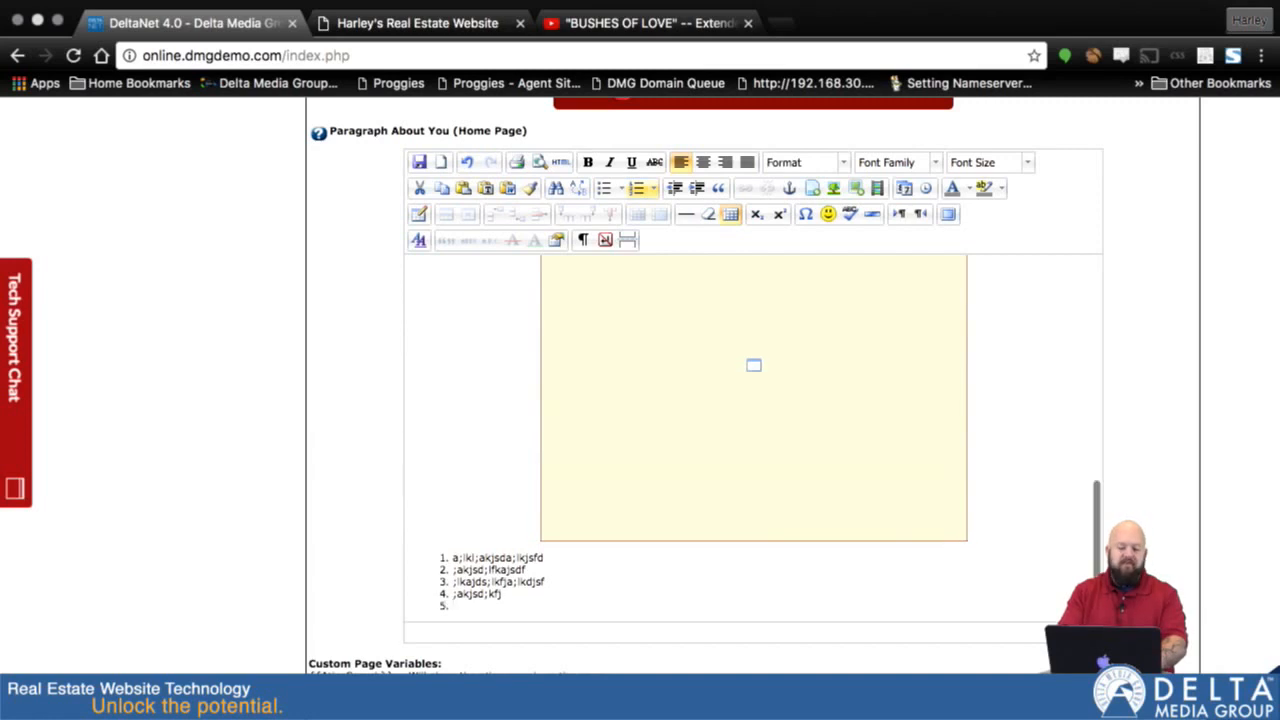
pyautogui.press('BackSpace')
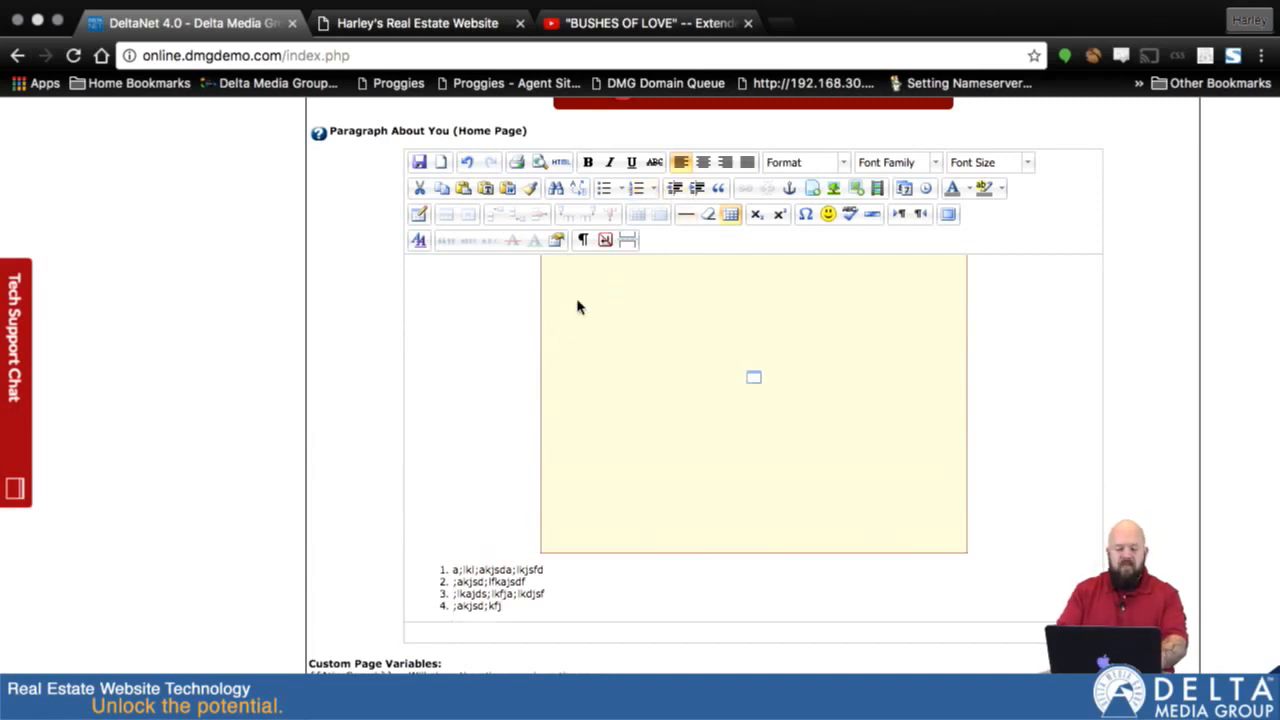
# Step: Delete the four placeholder items from the numbered list below the embedded video in the home page paragraph
pyautogui.hotkey('shift', 'Up')
pyautogui.hotkey('shift', 'Up')
pyautogui.hotkey('shift', 'Up')
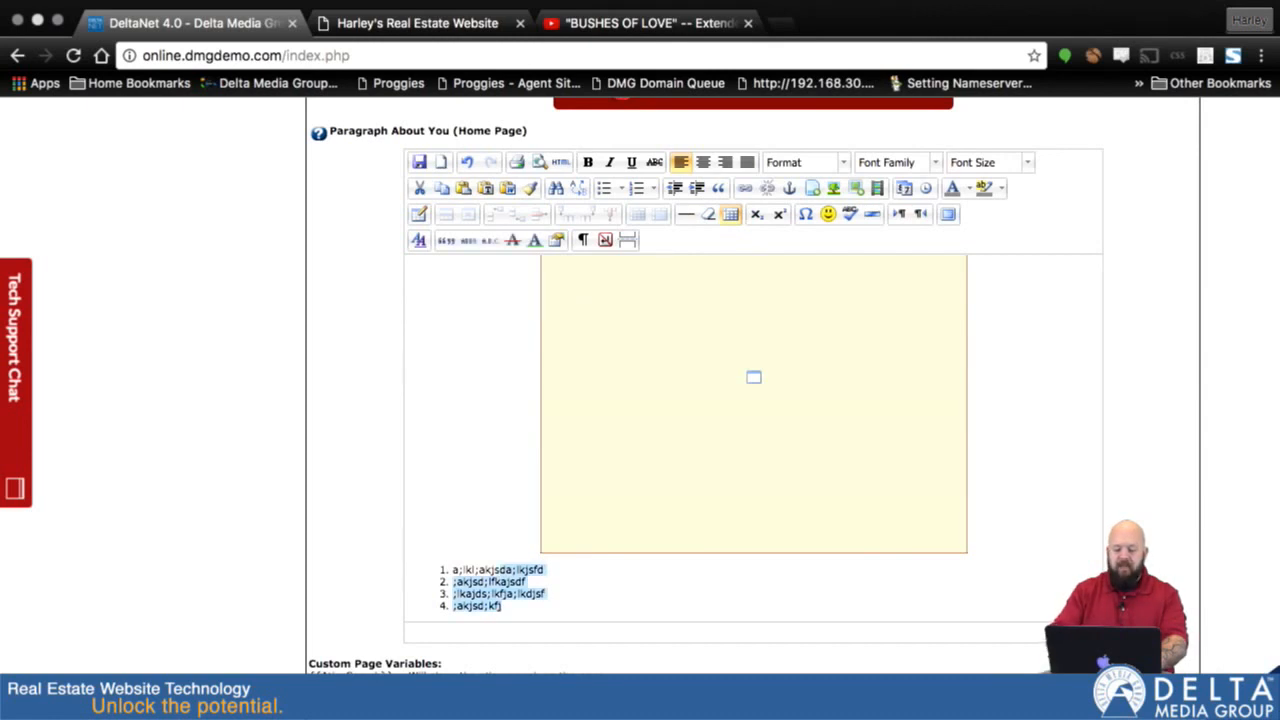
pyautogui.hotkey('shift', 'Home')
pyautogui.press('BackSpace')
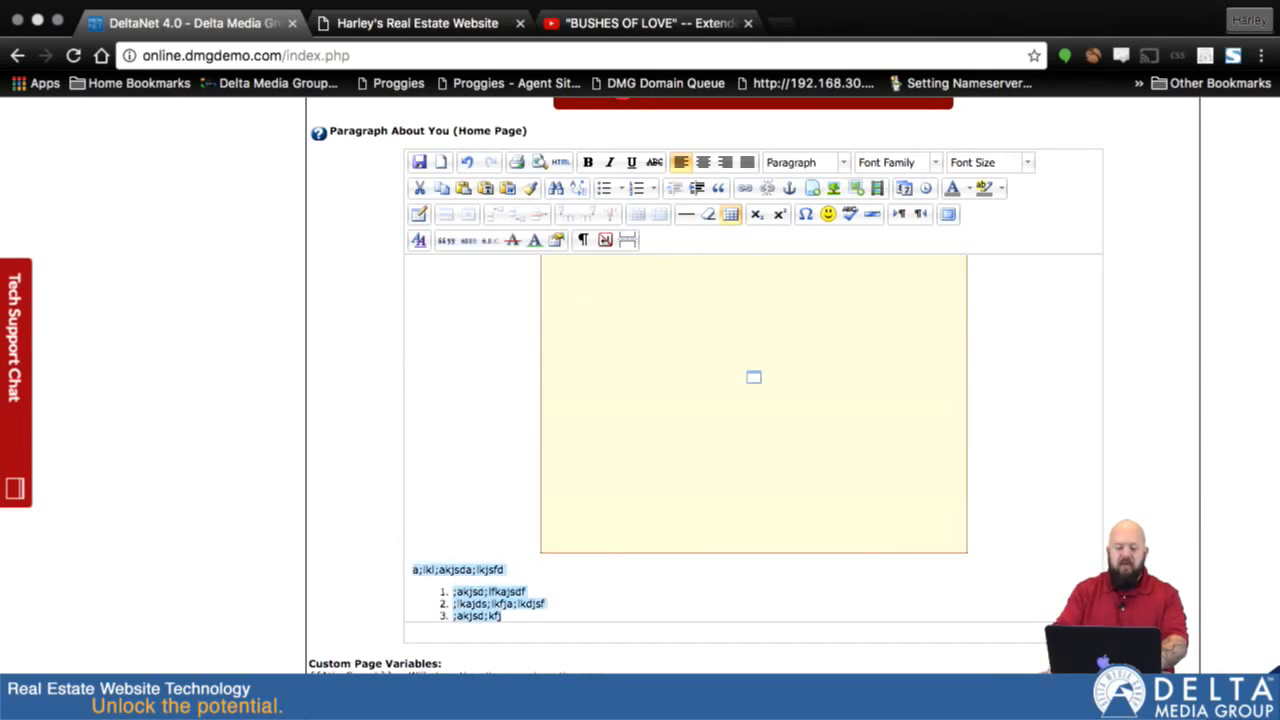
pyautogui.press('BackSpace')
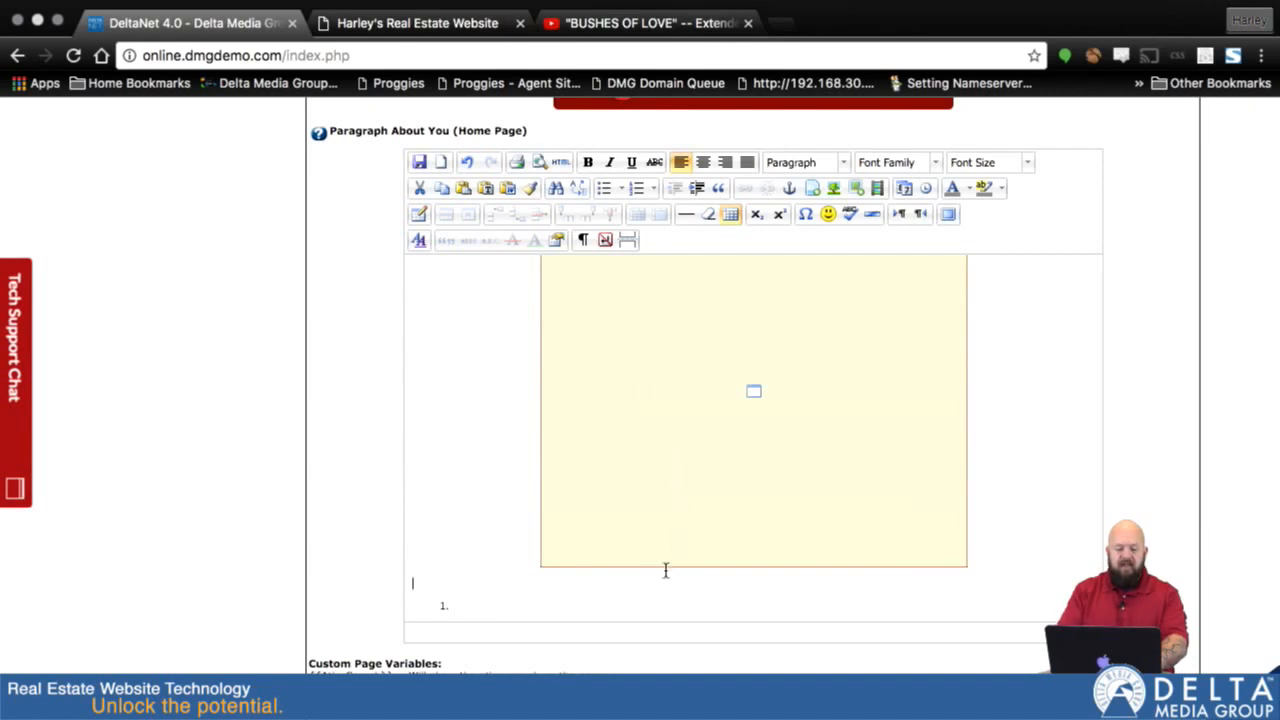
# Step: Insert the custom page variable {{FeaturedHome size="5"}} on the line below the embedded video and save the home page paragraph
pyautogui.scroll(-2, 665, 570)
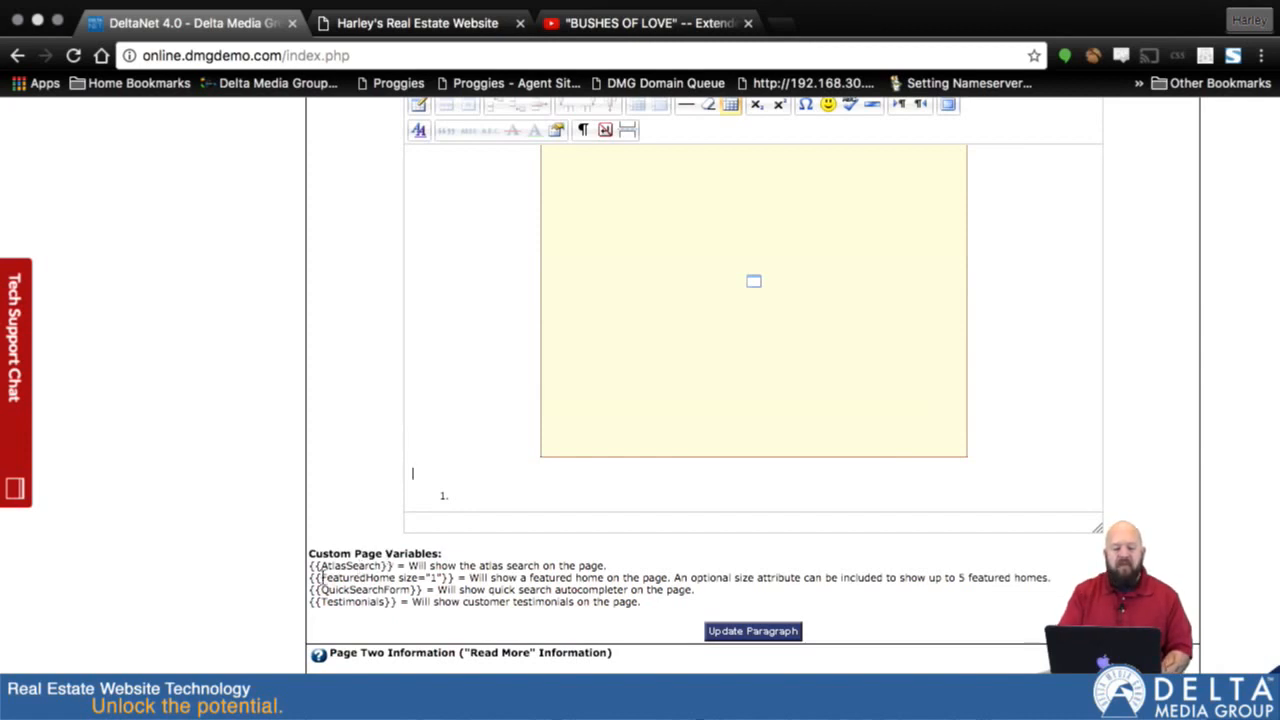
pyautogui.moveTo(309, 573); pyautogui.dragTo(455, 576)
pyautogui.press('super+c')
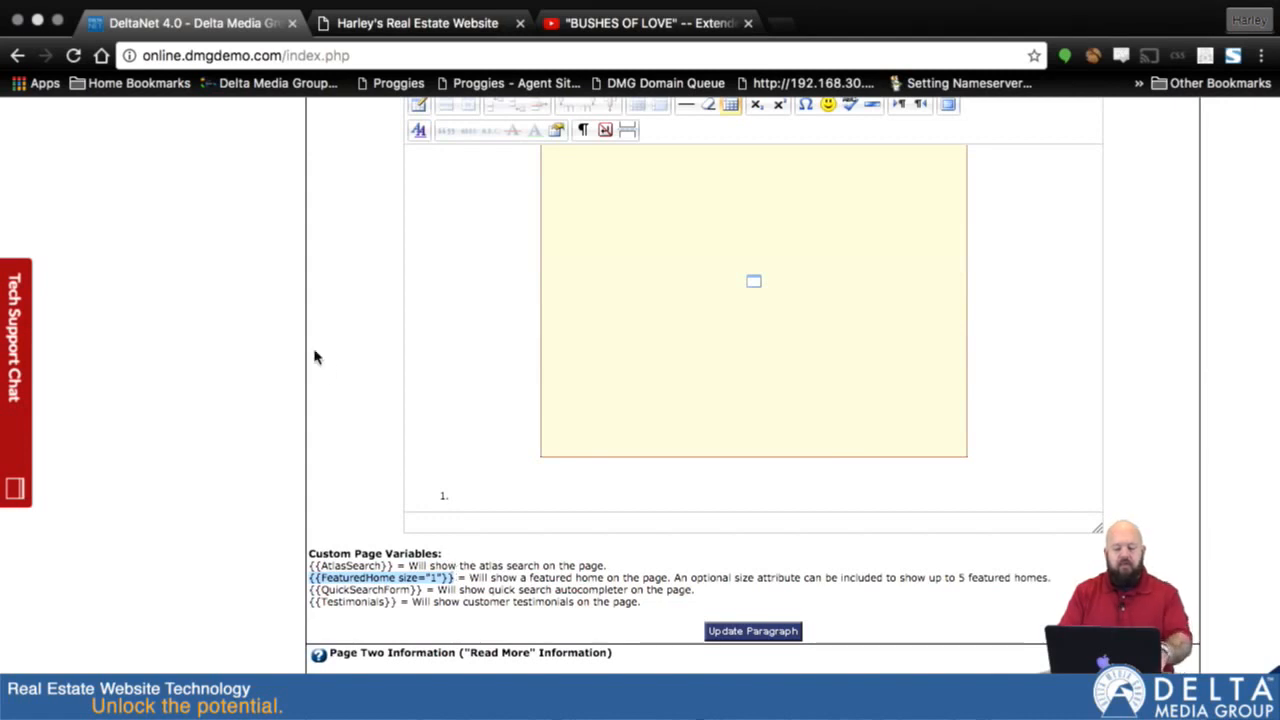
pyautogui.click(503, 462)
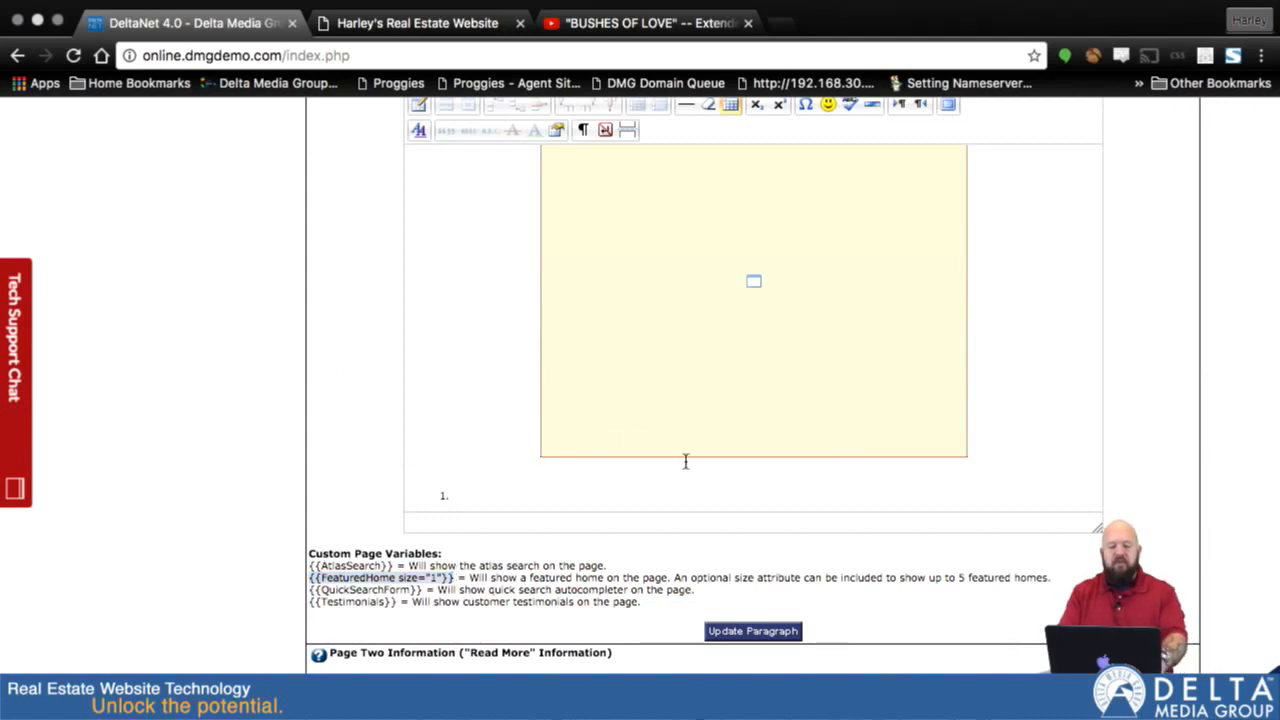
pyautogui.press('super+v')
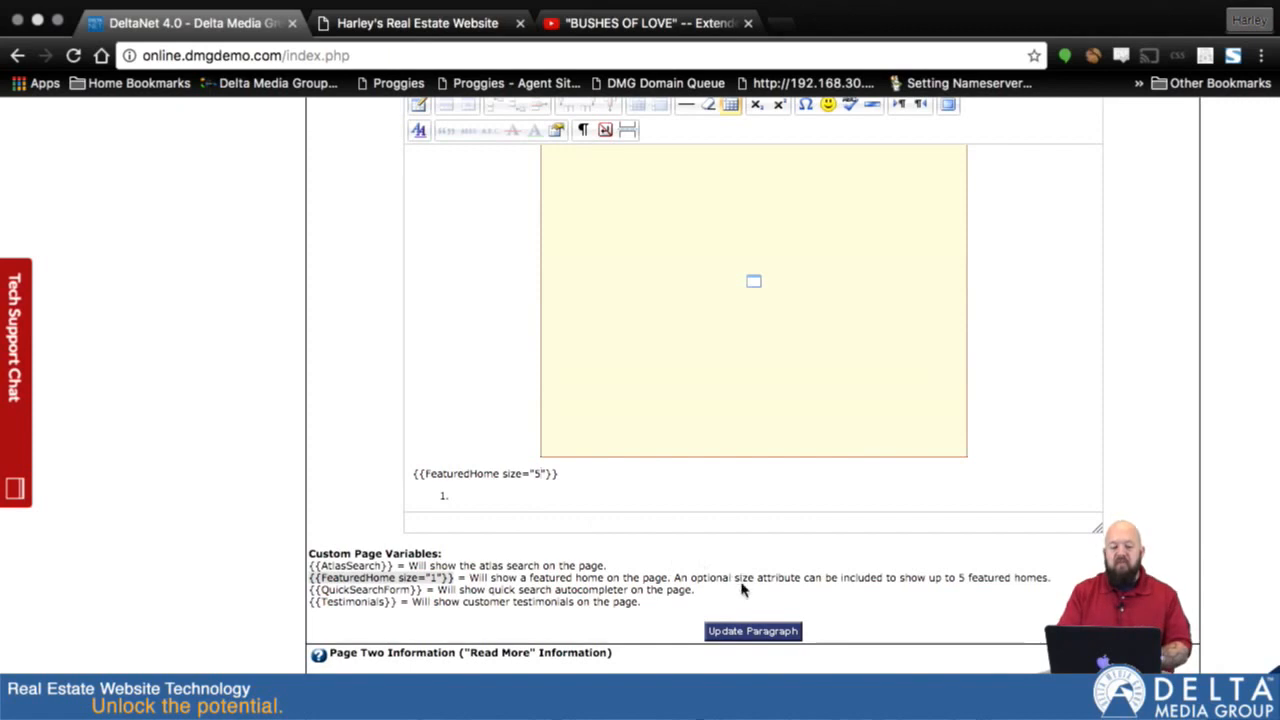
pyautogui.scroll(2, 645, 168)
pyautogui.scroll(-3, 650, 166)
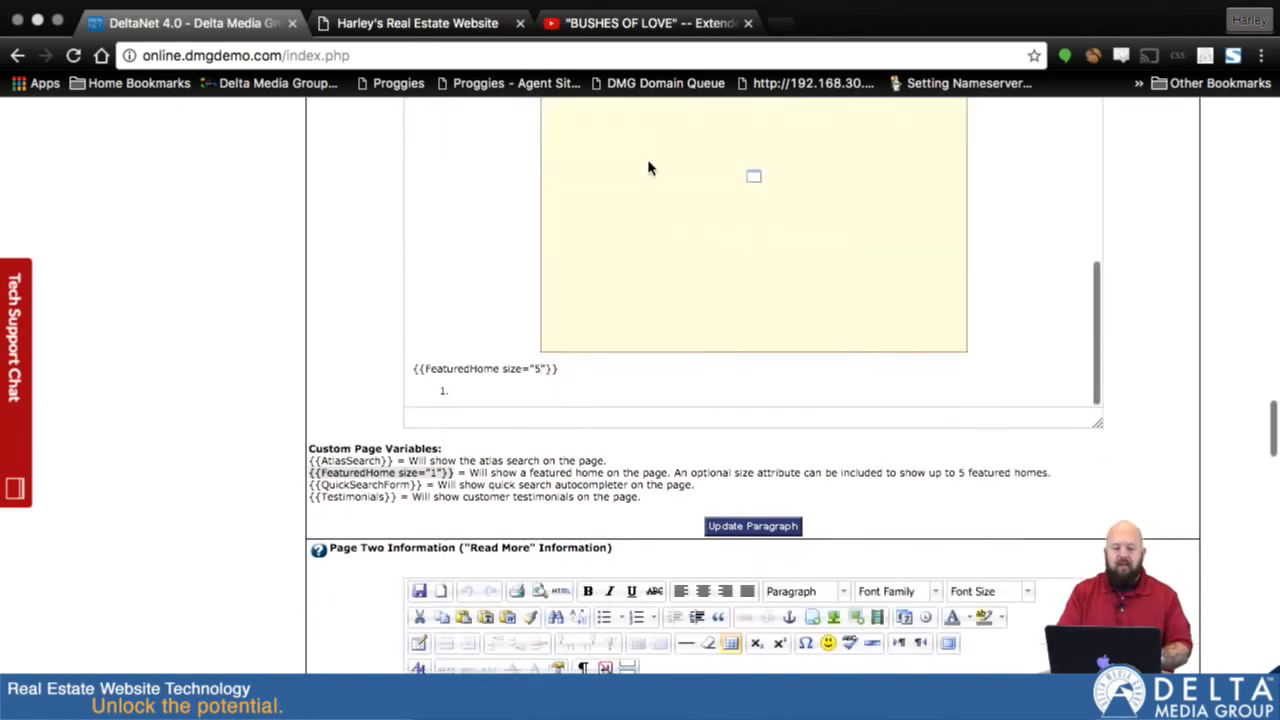
pyautogui.click(740, 533)
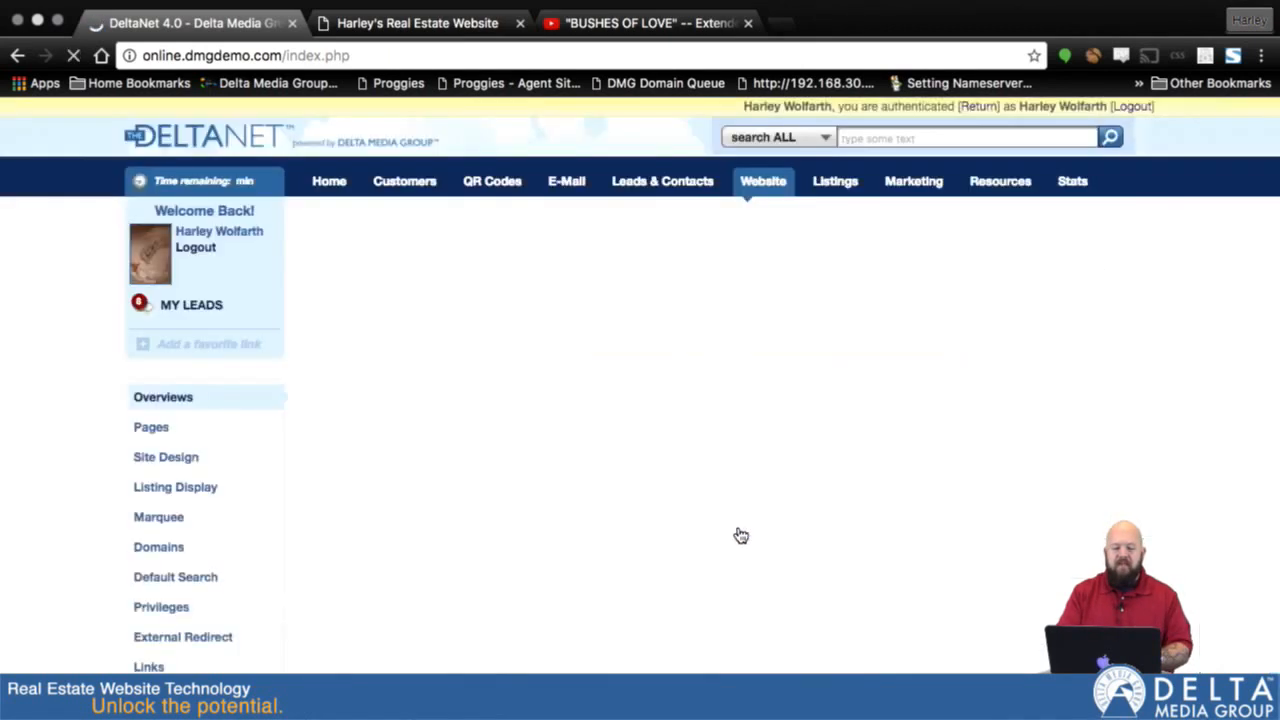
# Step: Reload the agent website's home page, check the featured homes below the video, and return to the DeltaNet editing page
pyautogui.click(457, 44)
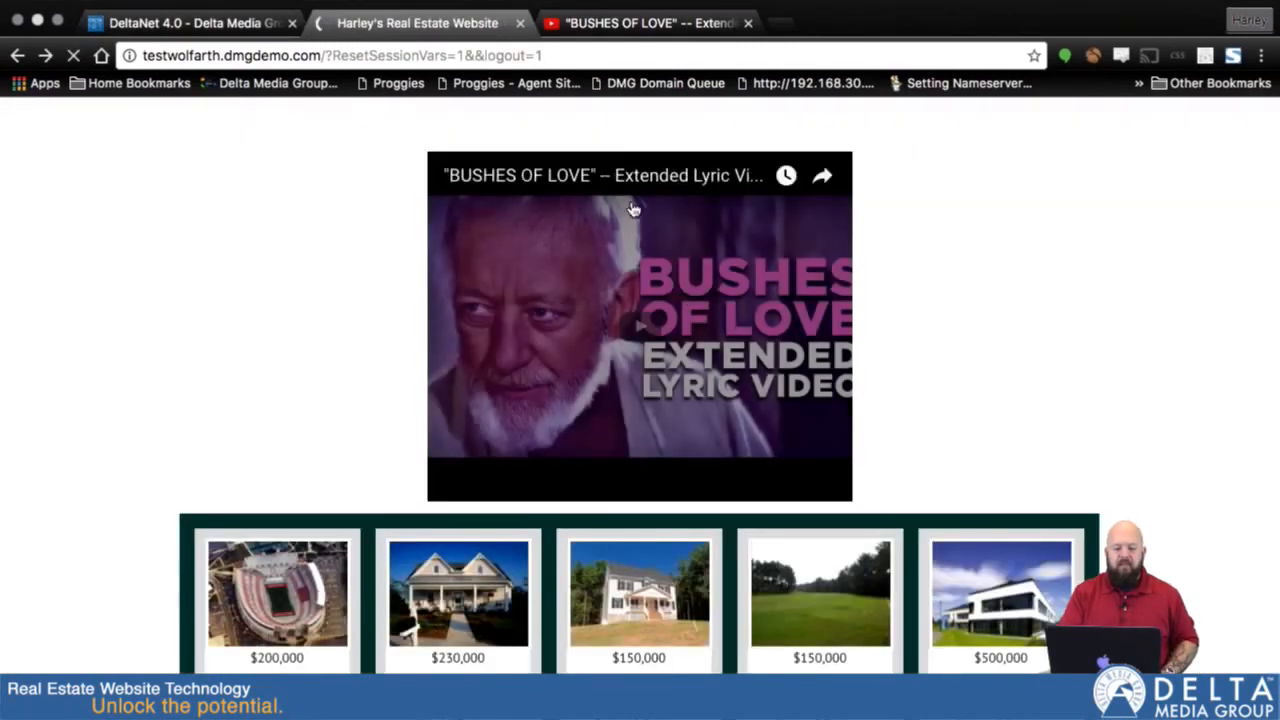
pyautogui.scroll(-5, 733, 390)
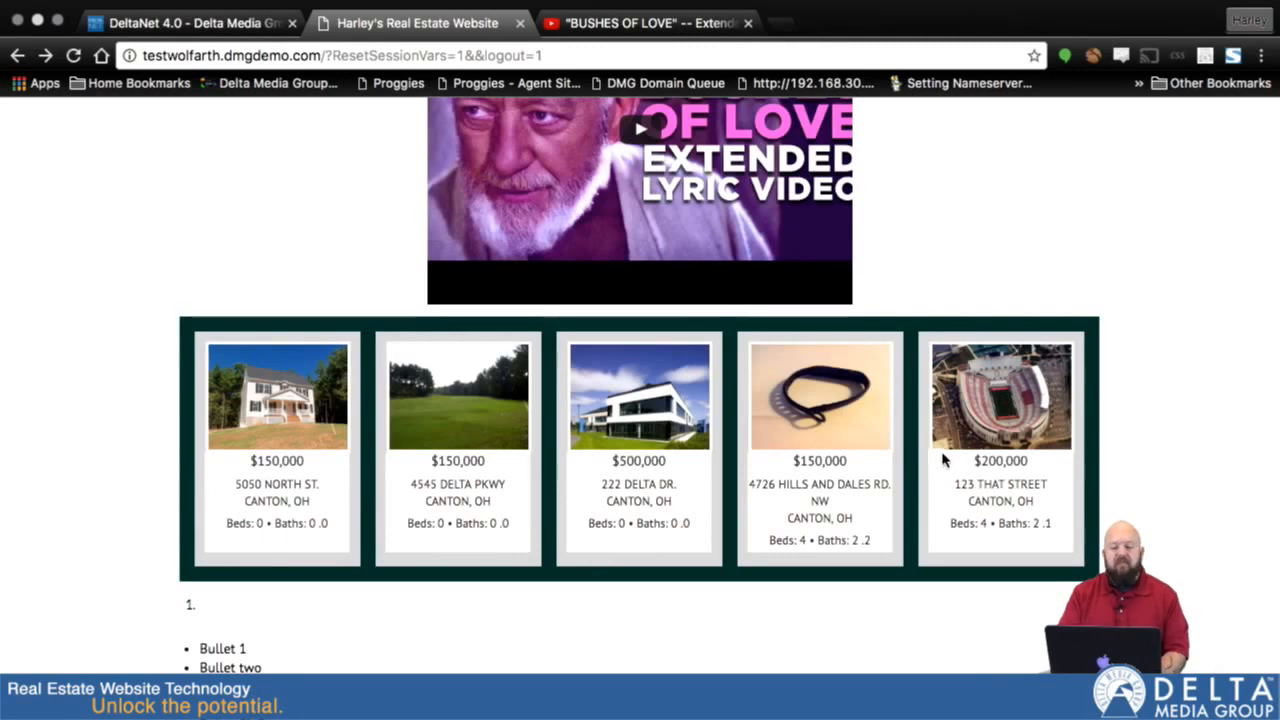
pyautogui.scroll(1, 1039, 309)
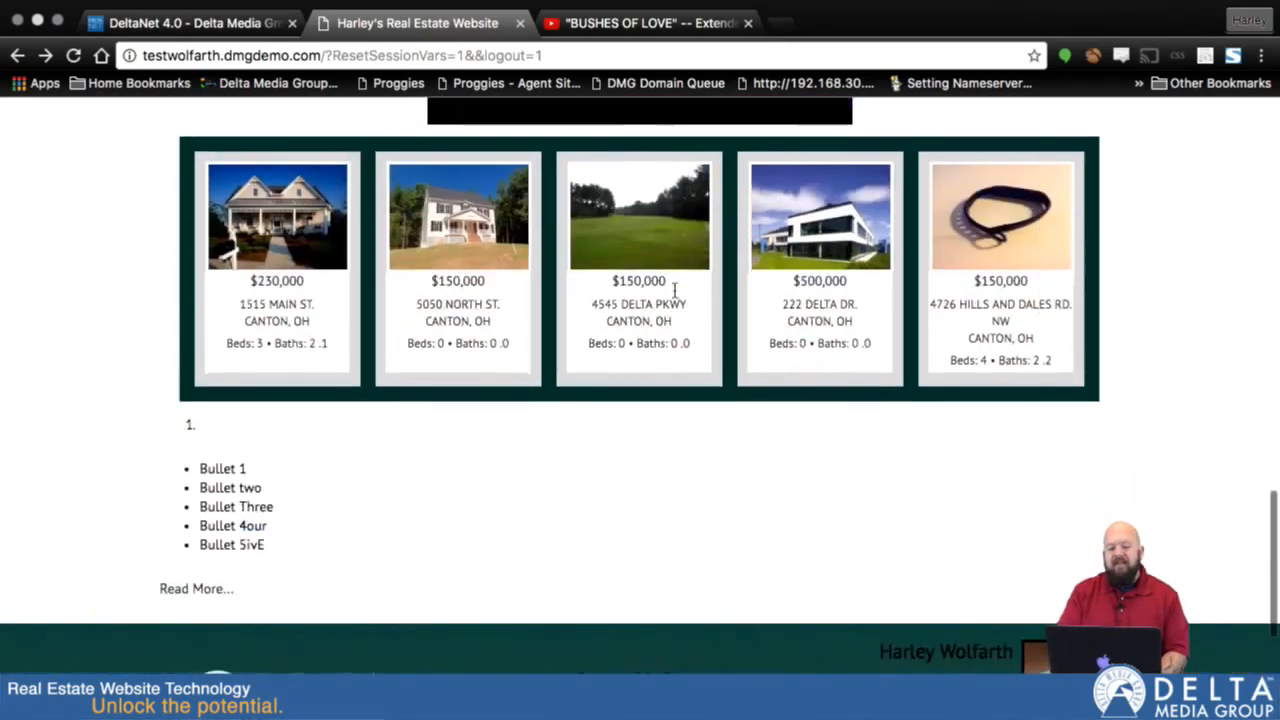
pyautogui.click(170, 18)
# Step: Add the custom page variable {{Testimonials}} on a new line below the FeaturedHome variable and save the home page paragraph
pyautogui.scroll(-15, 789, 509)
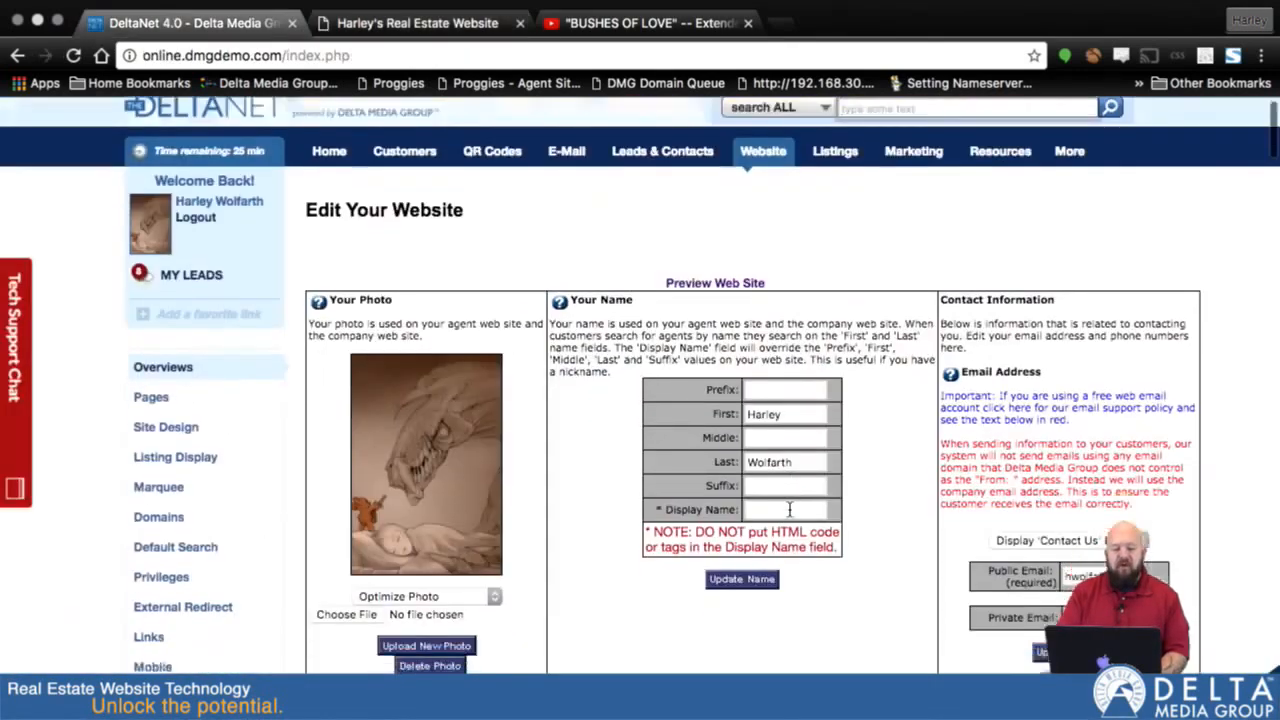
pyautogui.scroll(-2, 789, 509)
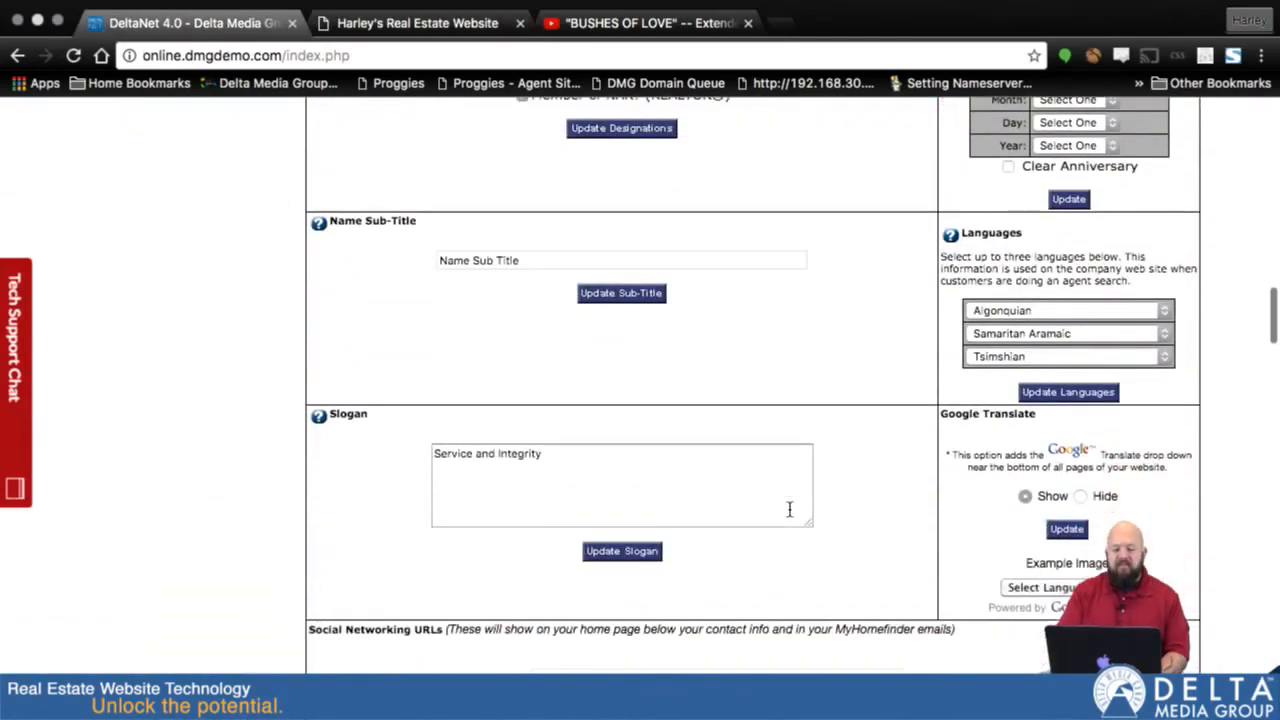
pyautogui.scroll(-7, 849, 497)
pyautogui.scroll(-6, 963, 540)
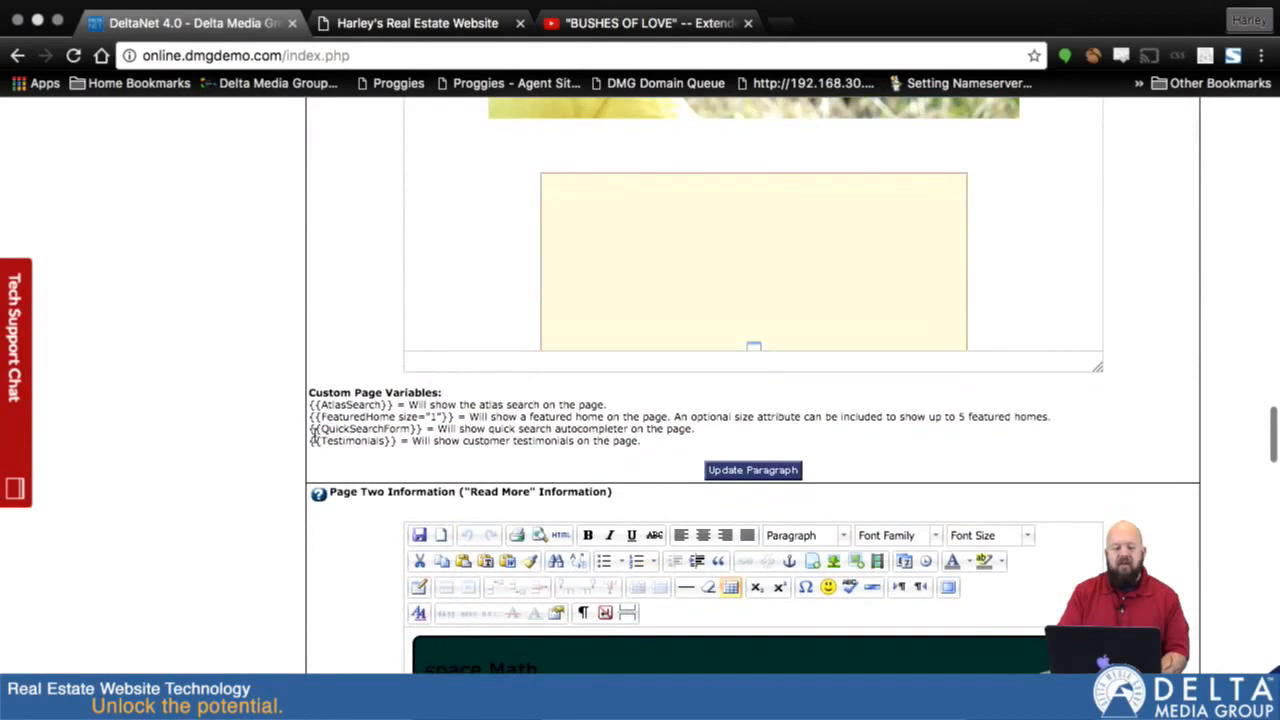
pyautogui.moveTo(309, 446); pyautogui.dragTo(398, 447)
pyautogui.press('super+c')
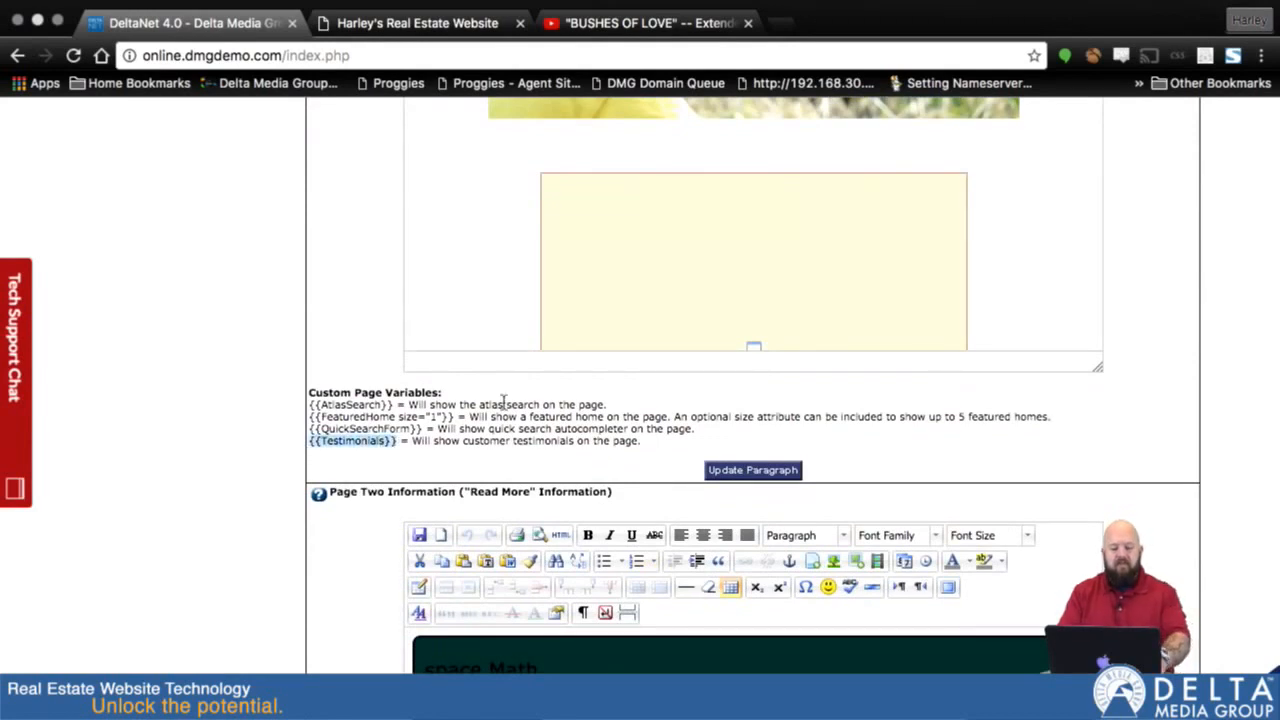
pyautogui.scroll(1, 669, 286)
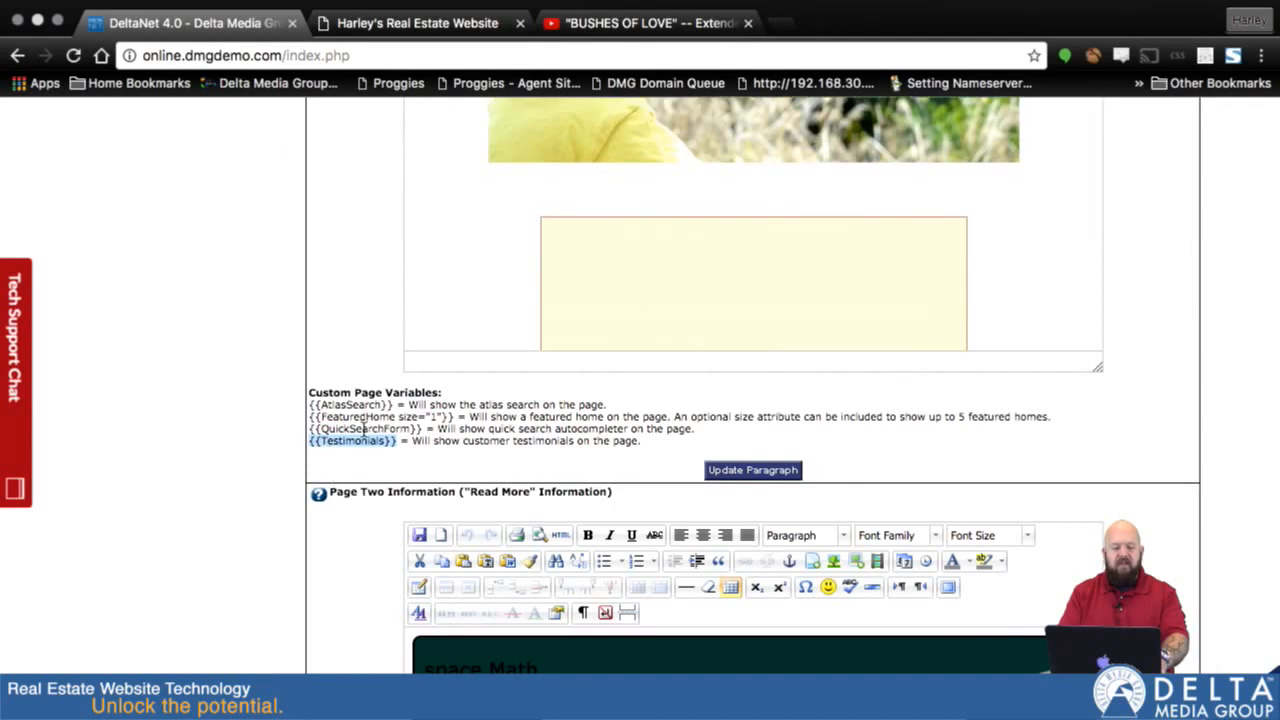
pyautogui.scroll(-5, 900, 197)
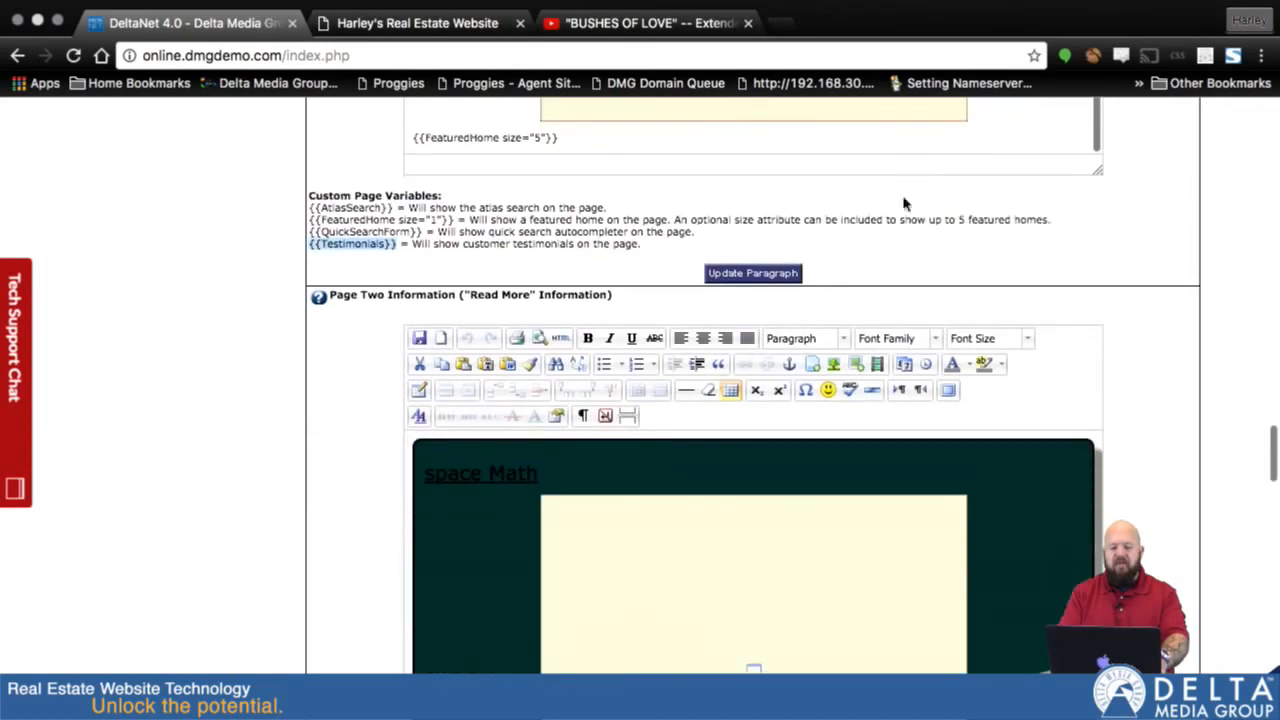
pyautogui.scroll(3, 895, 240)
pyautogui.click(556, 268)
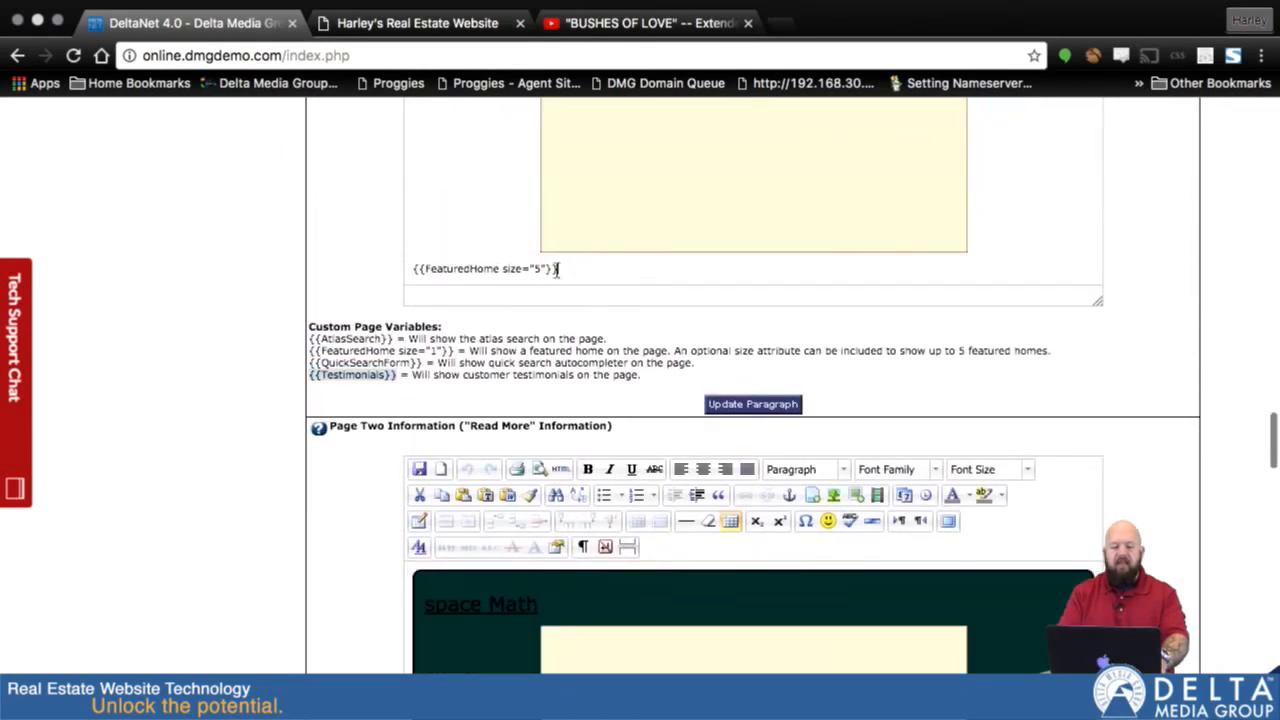
pyautogui.press('Return')
pyautogui.press('super+v')
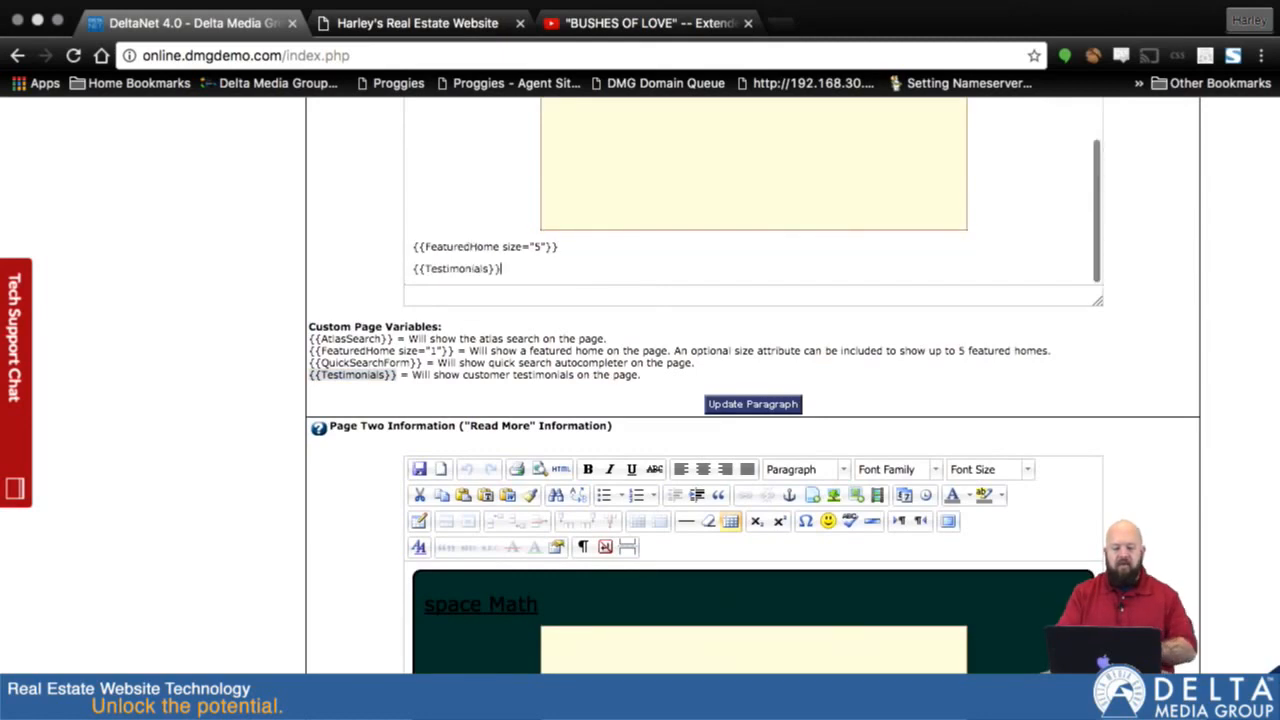
pyautogui.click(745, 408)
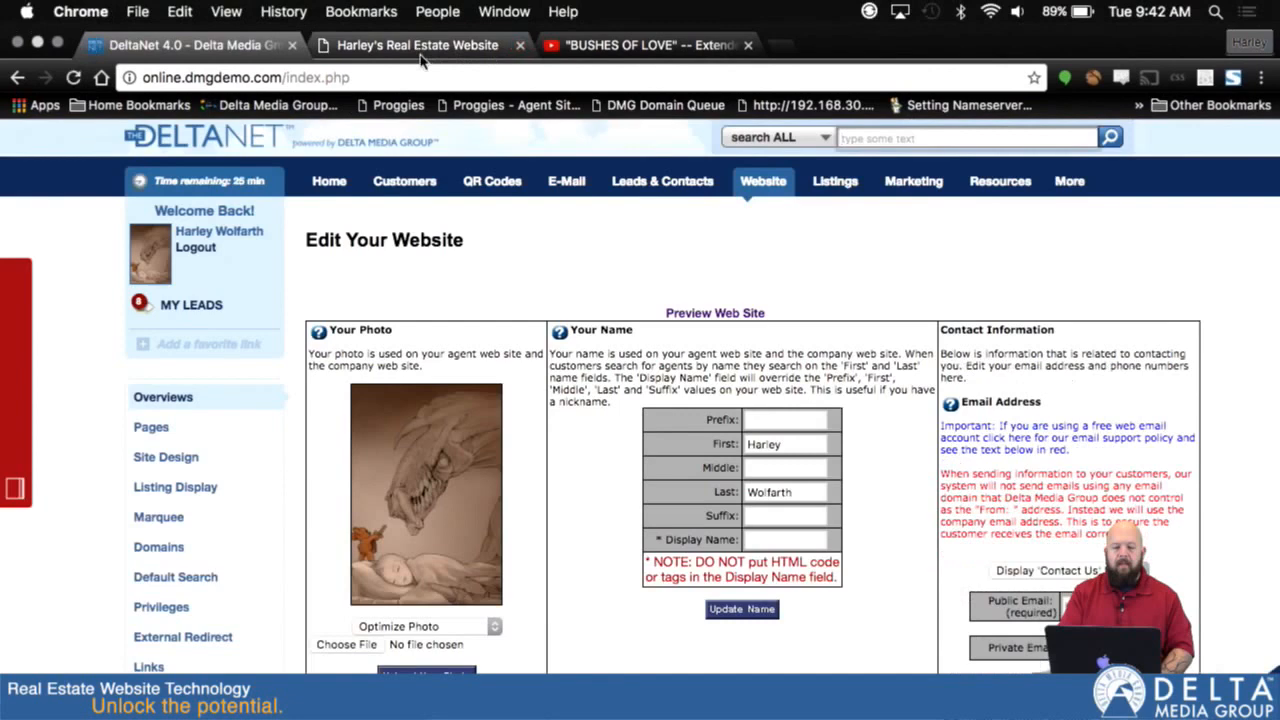
# Step: Reload the agent website's home page, review the testimonials section and its review form, and return to the DeltaNet editing page
pyautogui.click(418, 48)
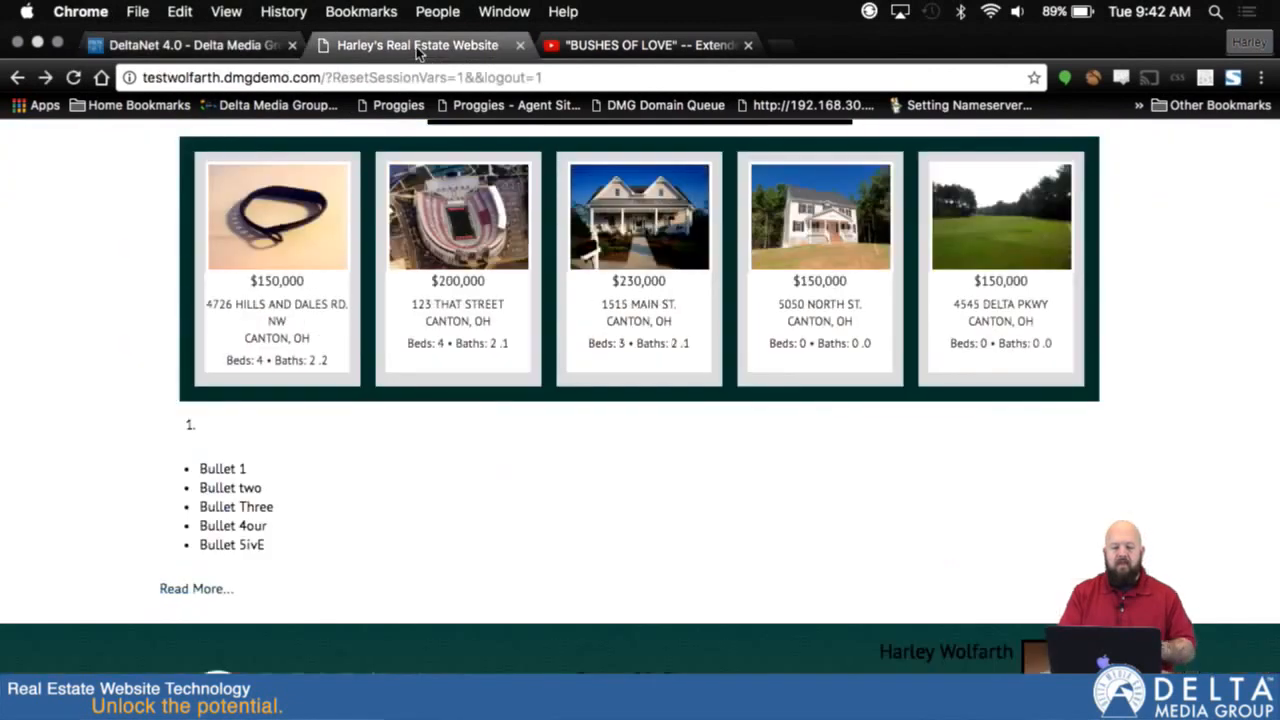
pyautogui.press('super+r')
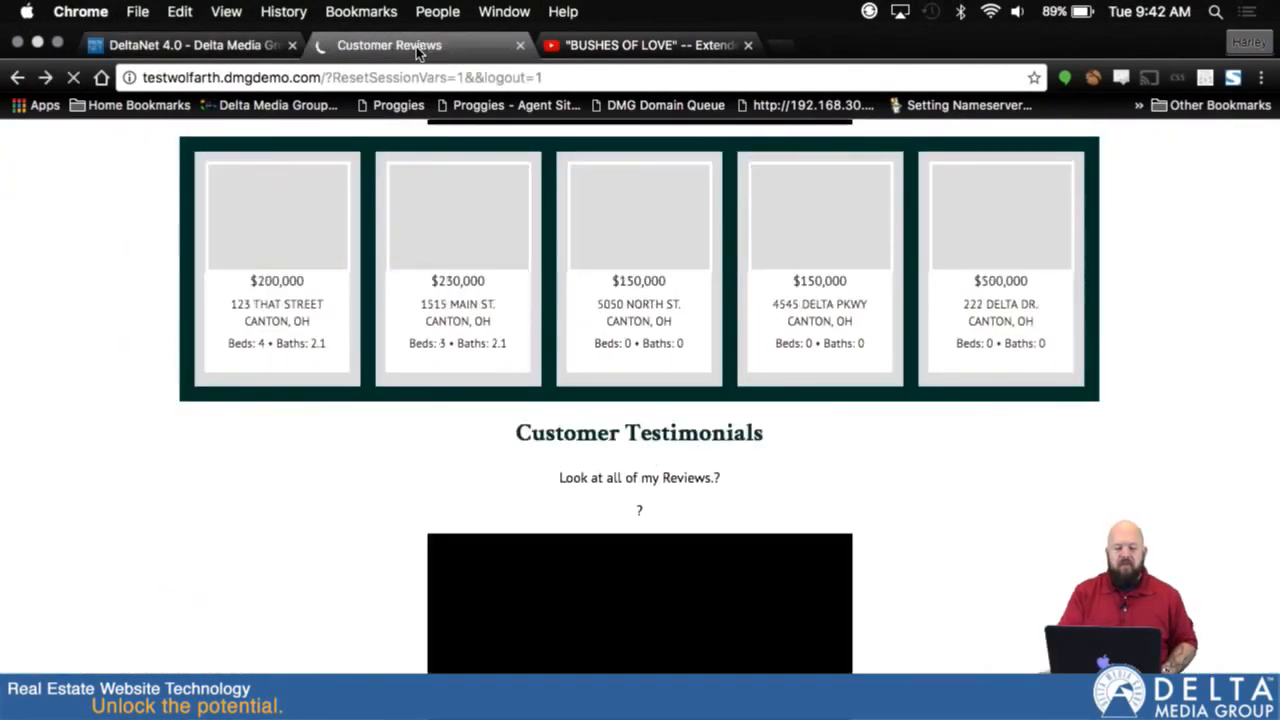
pyautogui.scroll(-6, 888, 463)
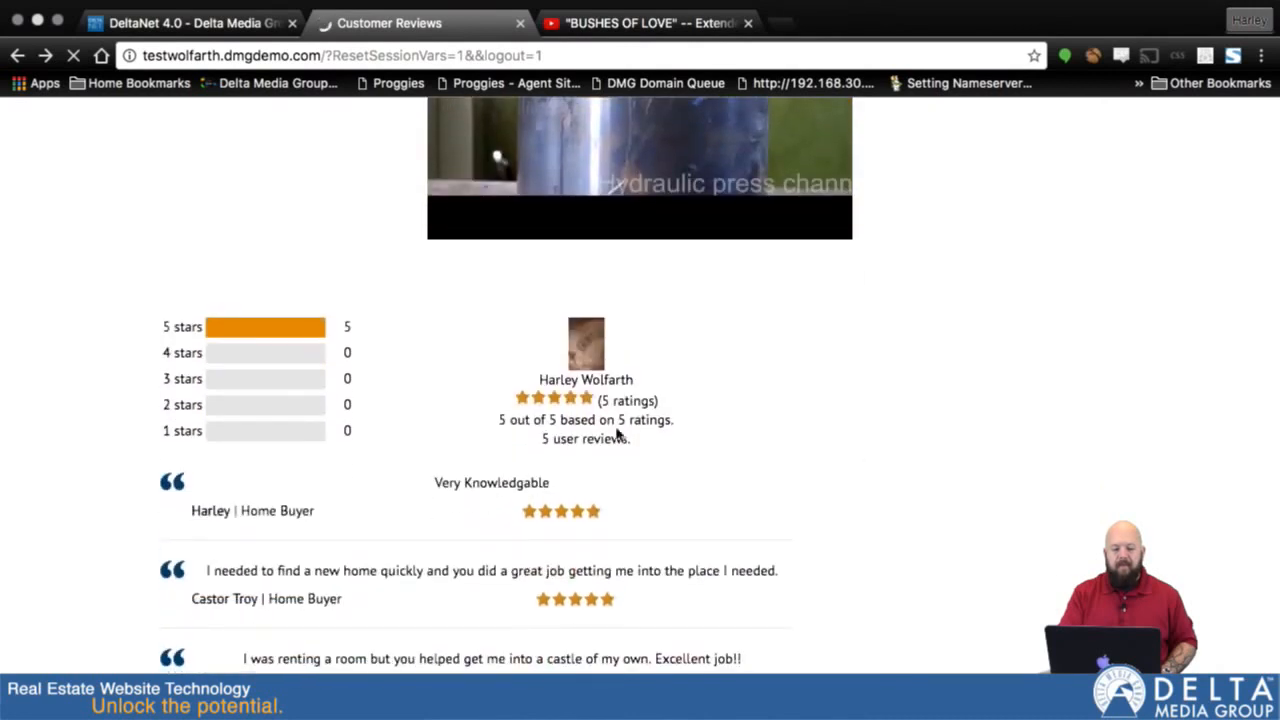
pyautogui.scroll(-4, 600, 425)
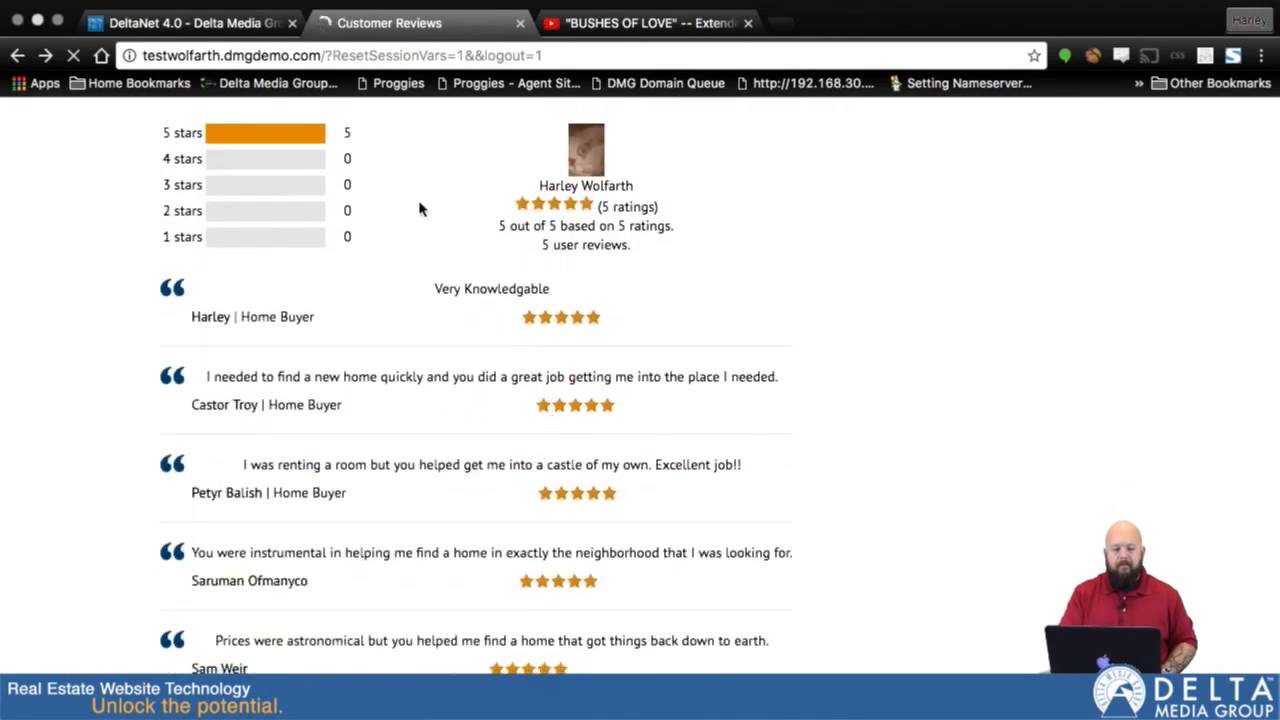
pyautogui.scroll(-3, 418, 207)
pyautogui.scroll(-4, 419, 208)
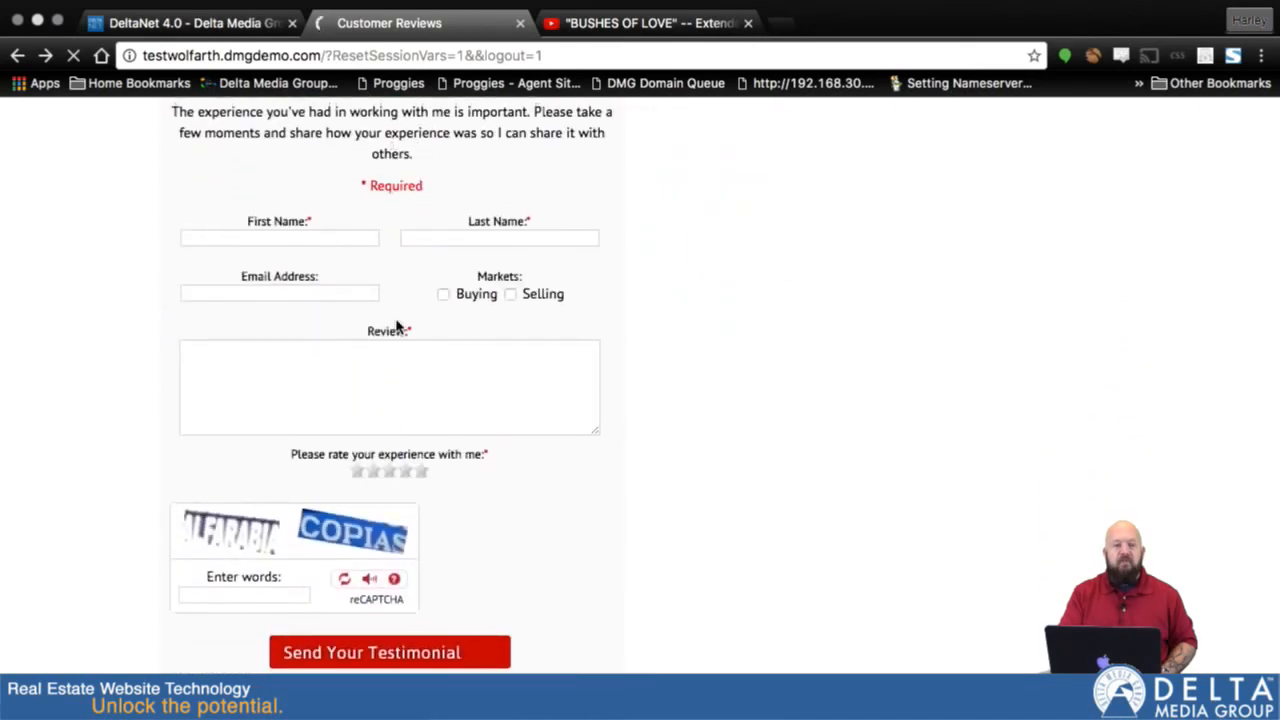
pyautogui.scroll(15, 396, 327)
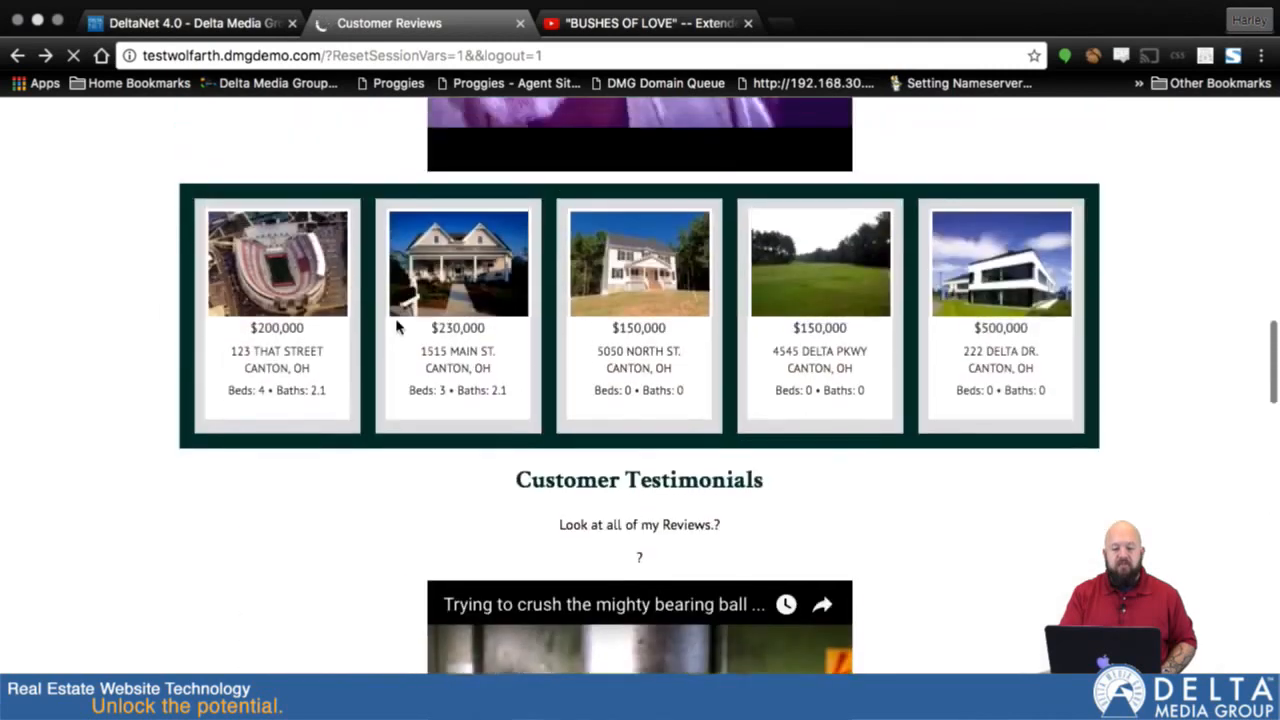
pyautogui.scroll(8, 396, 327)
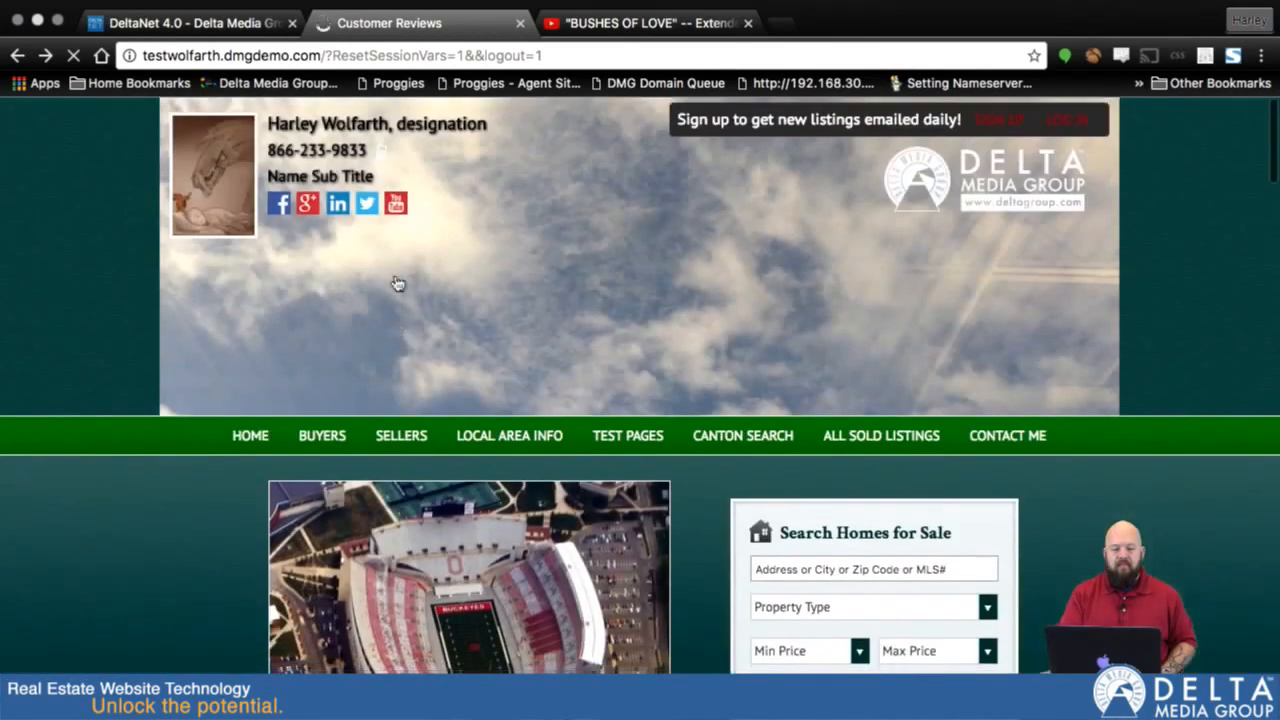
pyautogui.click(174, 25)
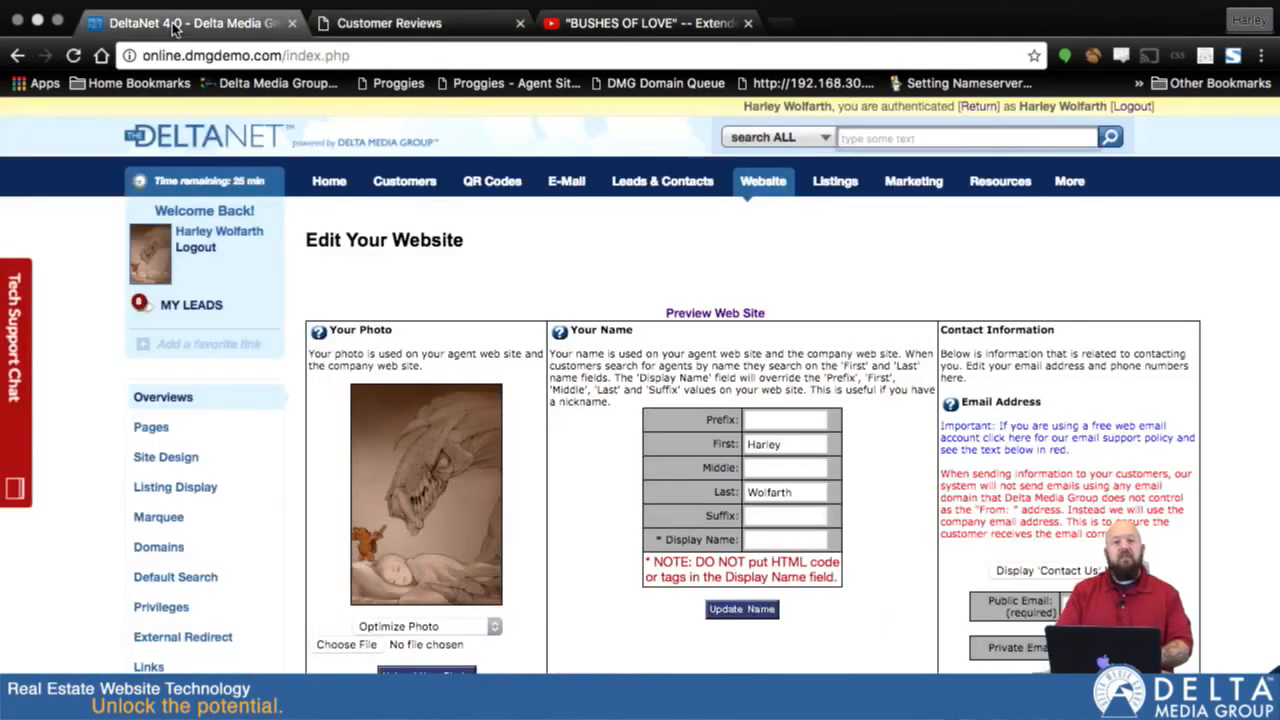
# Step: Look through the home page paragraph's content and open its HTML source
pyautogui.moveTo(662, 181)
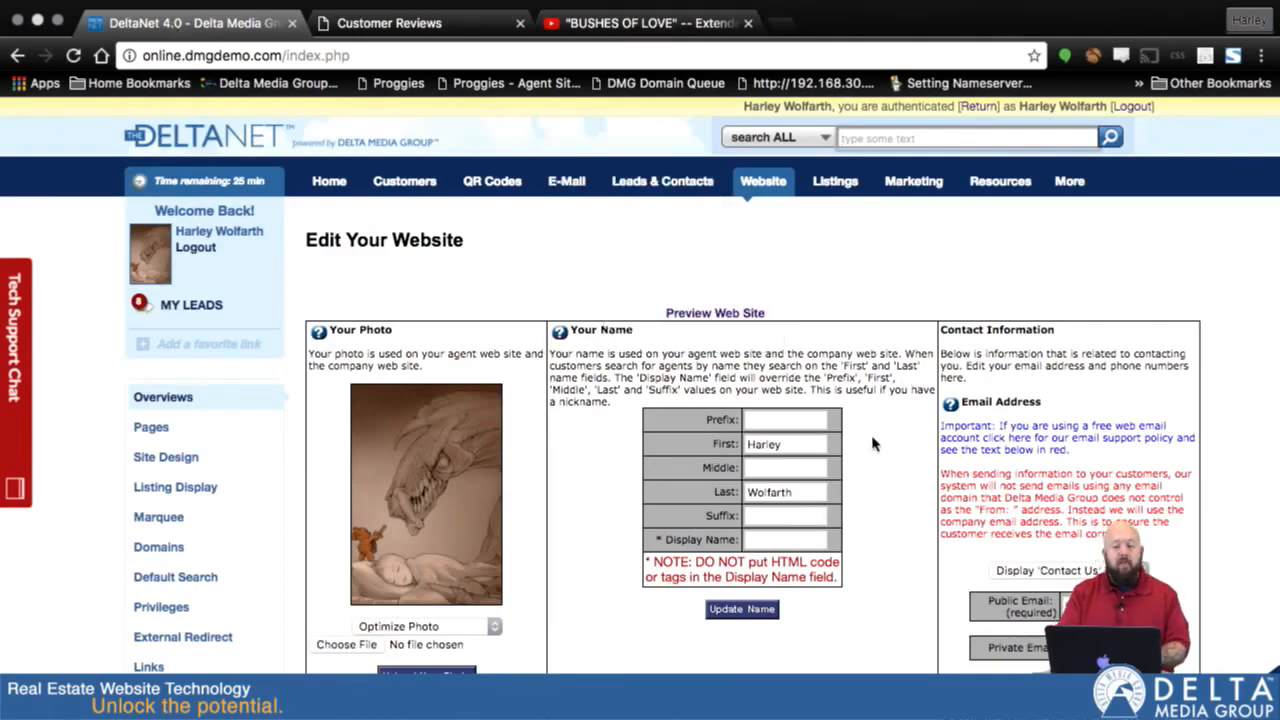
pyautogui.scroll(-20, 872, 444)
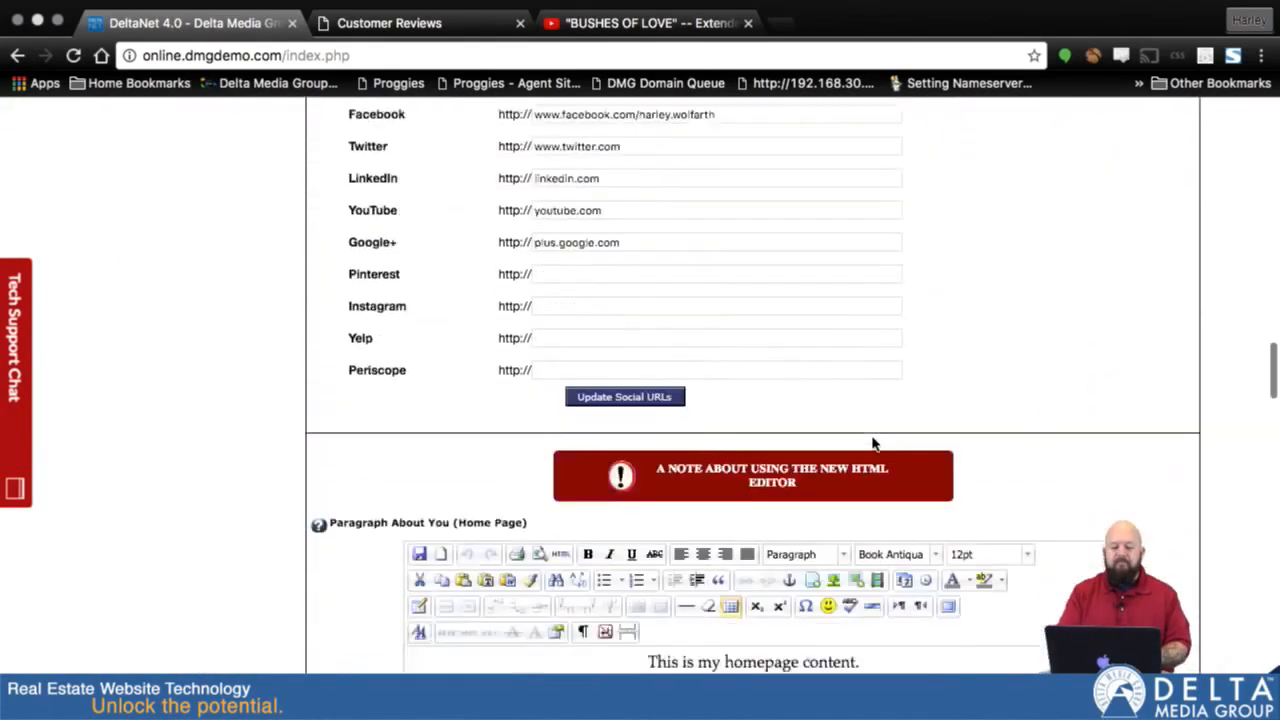
pyautogui.scroll(-3, 872, 444)
pyautogui.scroll(-3, 1036, 367)
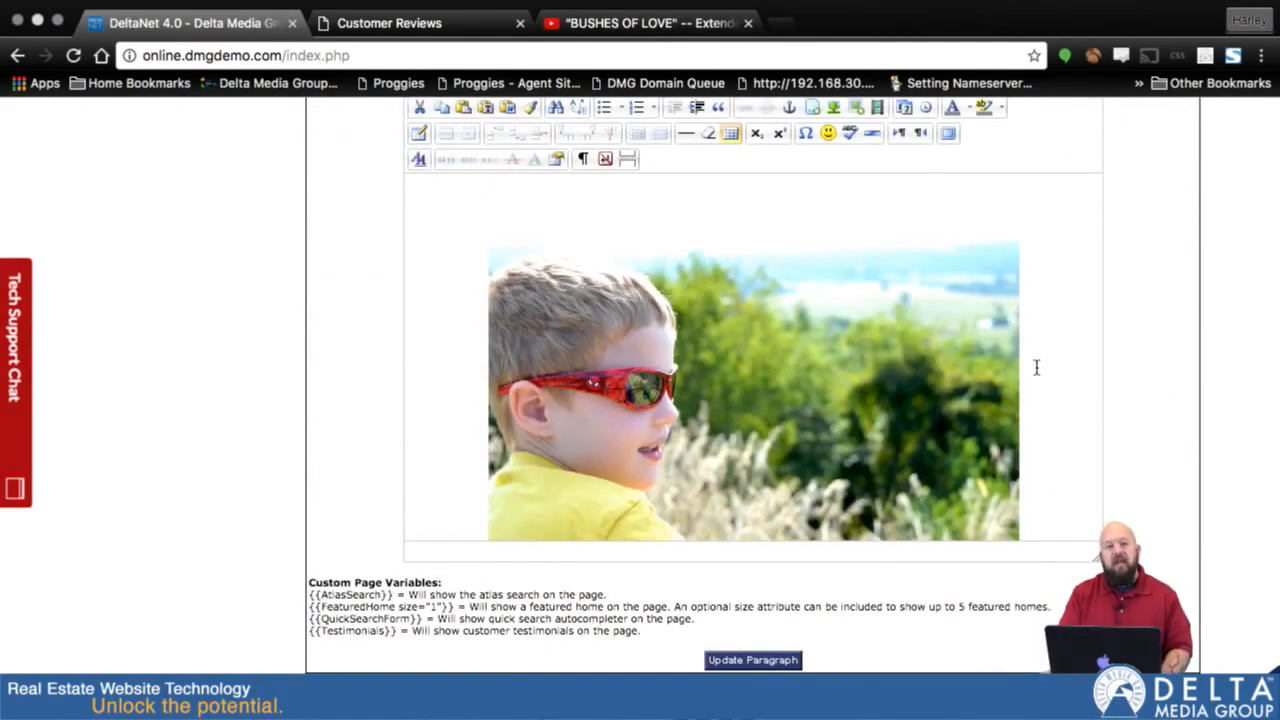
pyautogui.scroll(-4, 1036, 367)
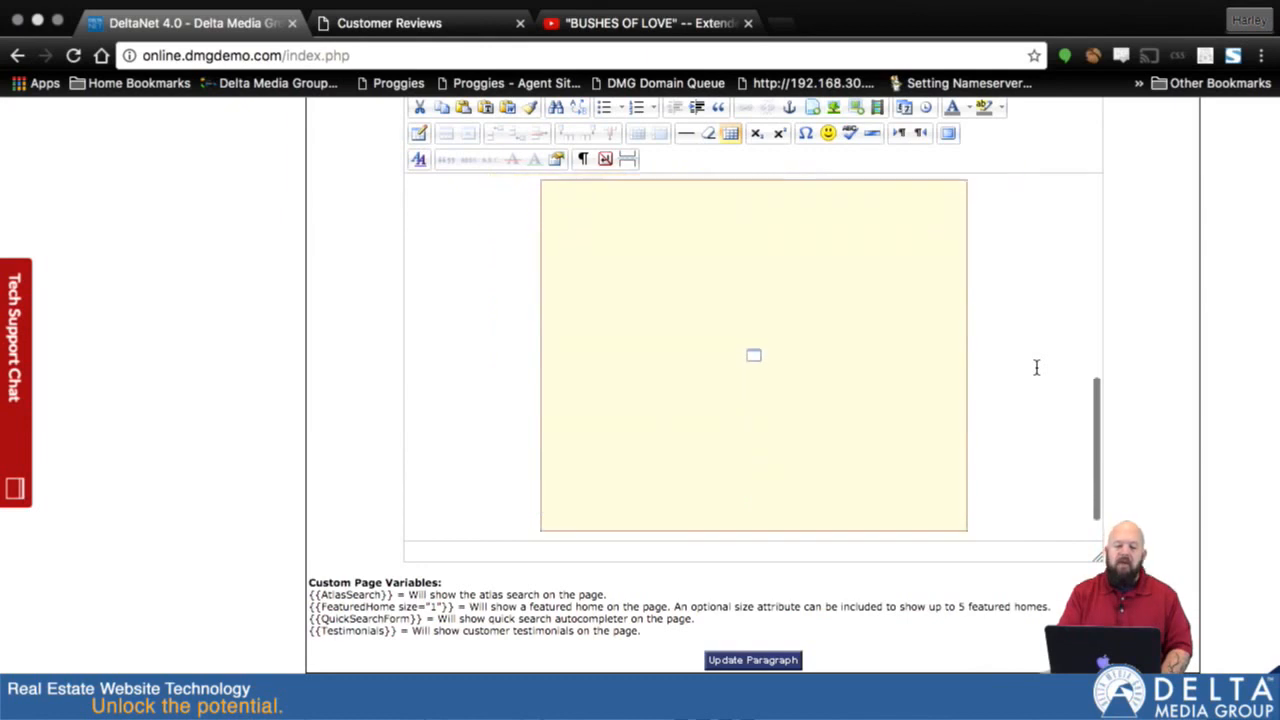
pyautogui.scroll(7, 1036, 367)
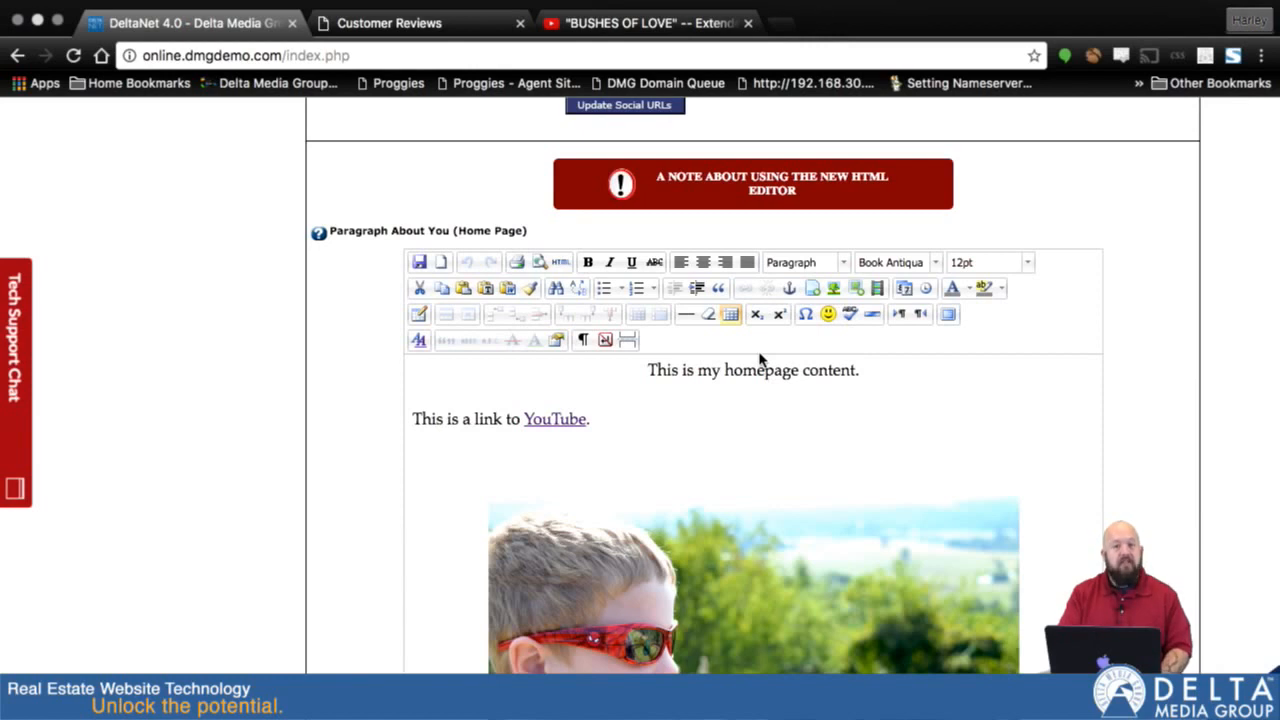
pyautogui.click(562, 263)
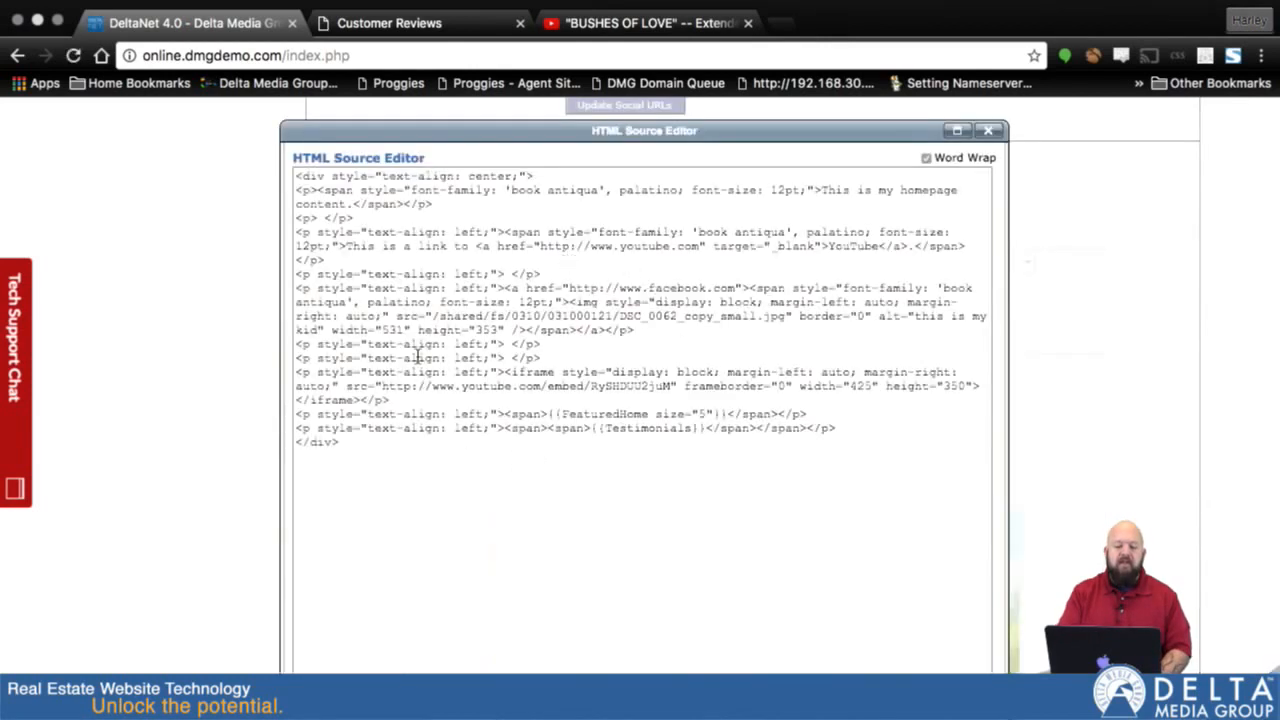
# Step: Add the line "<p> This is some code. </p>" below the closing div in the HTML source, apply it and save the home page paragraph
pyautogui.click(356, 447)
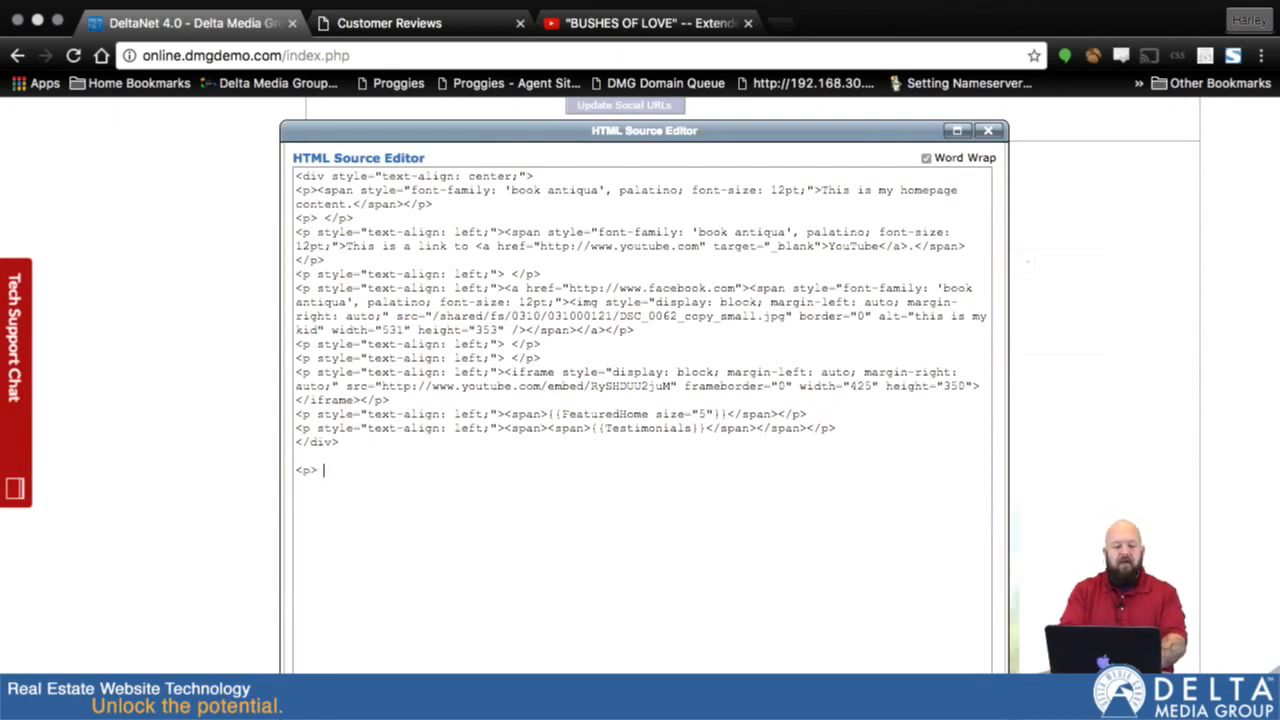
pyautogui.write('his is some code. </p>')
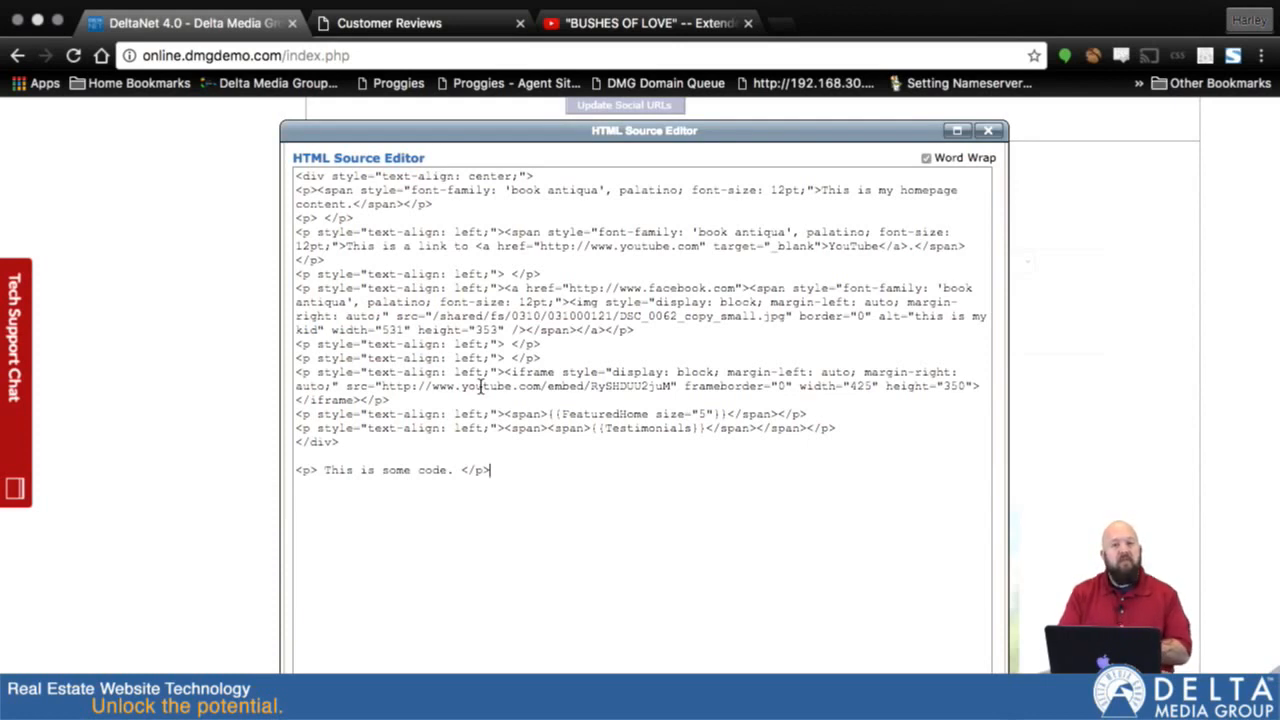
pyautogui.scroll(-2, 580, 600)
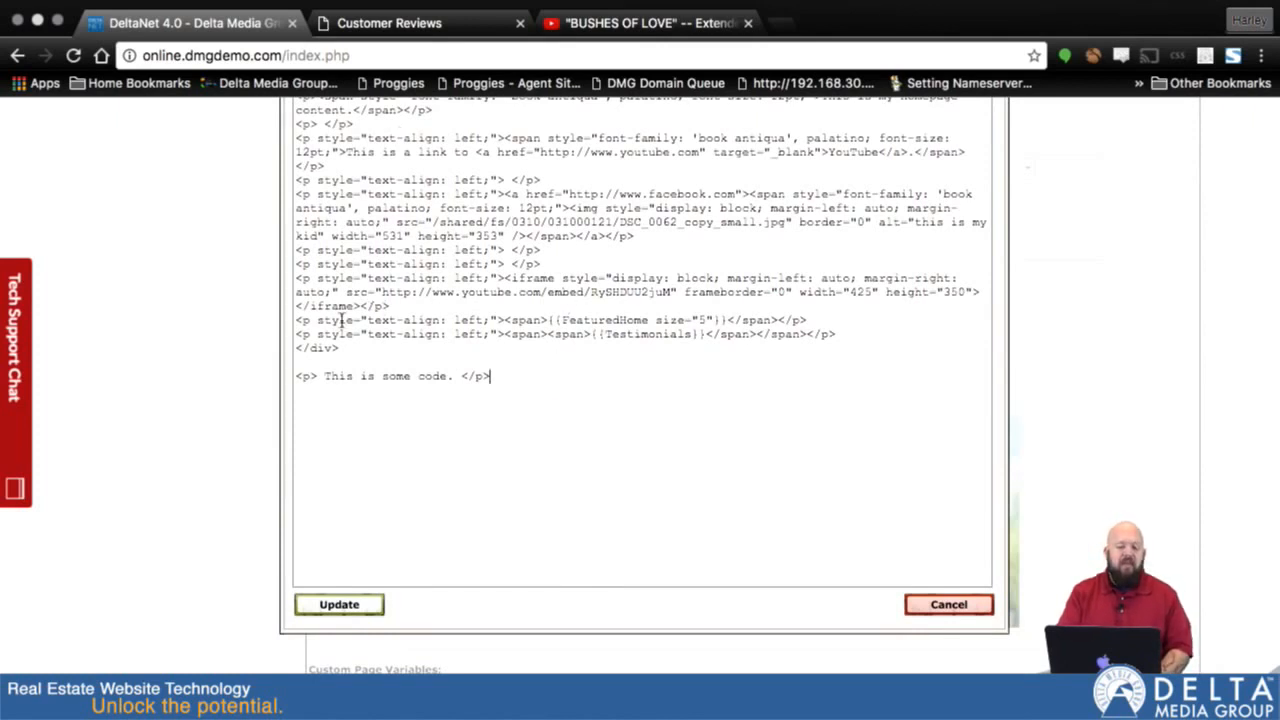
pyautogui.click(339, 605)
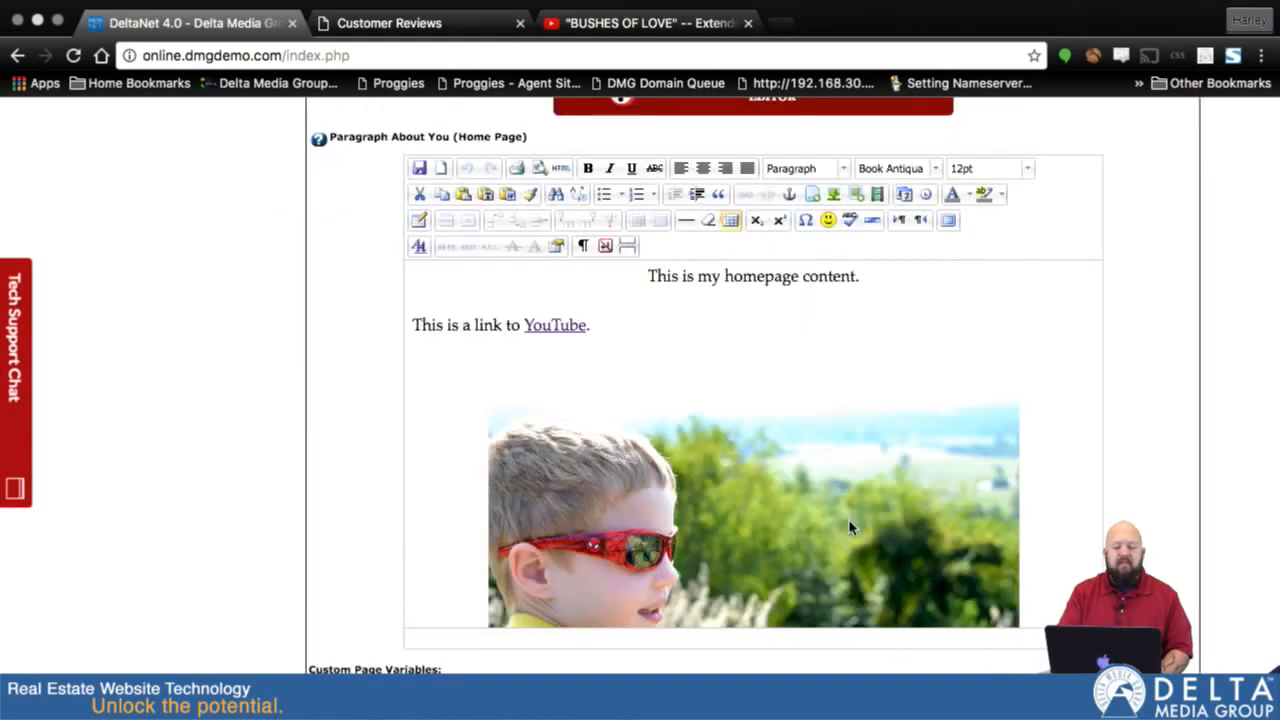
pyautogui.scroll(-8, 849, 525)
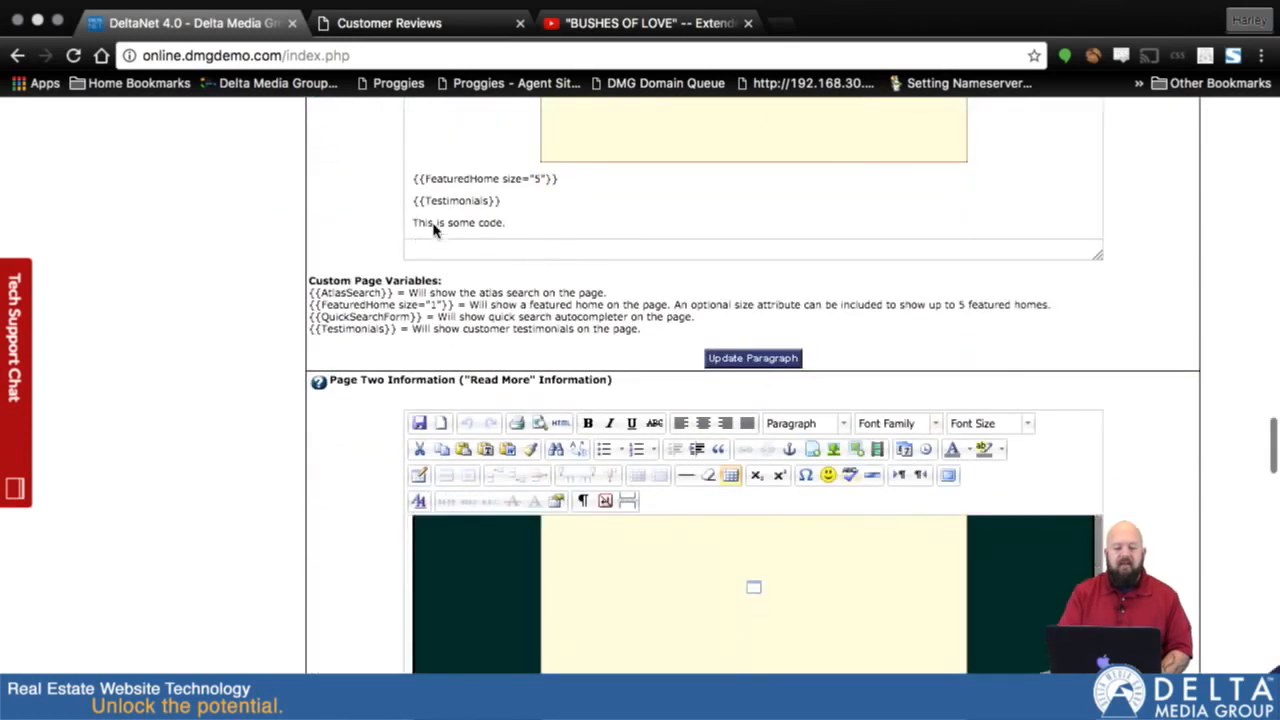
pyautogui.click(768, 361)
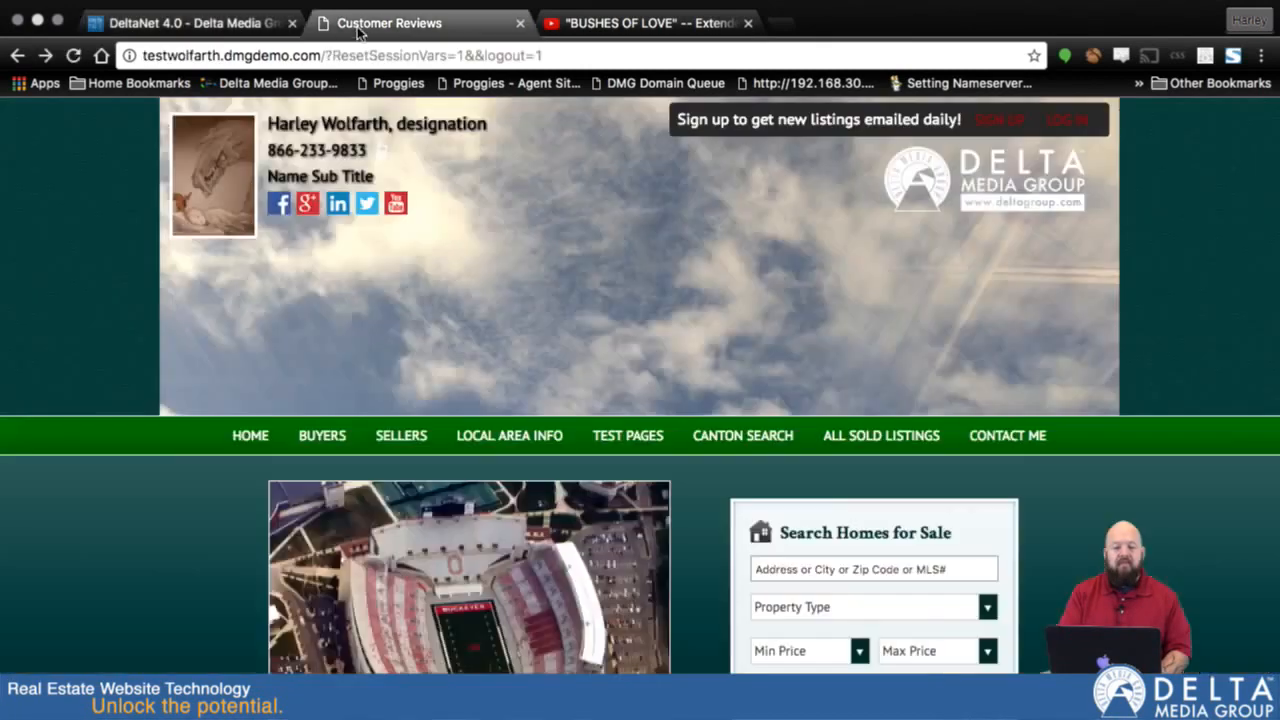
# Step: Reload the agent website's home page, look through its content down to the review form, and return to the DeltaNet editing page
pyautogui.click(356, 24)
pyautogui.press('super+r')
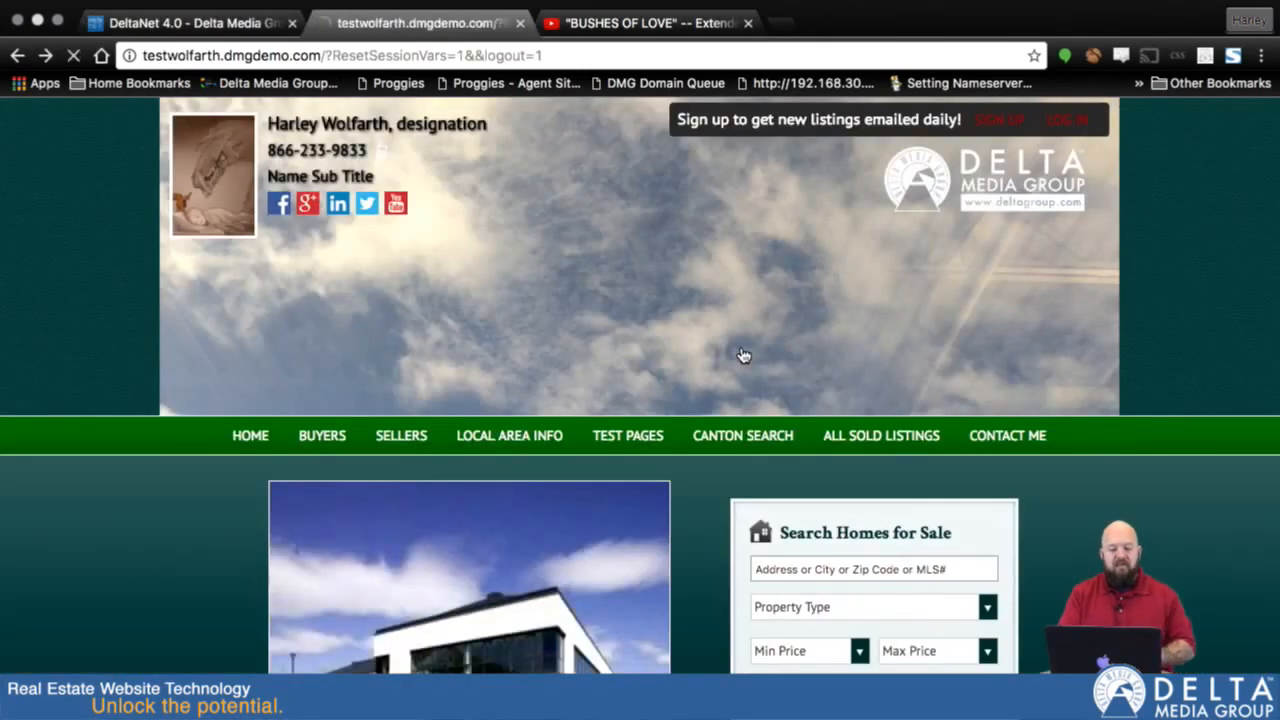
pyautogui.scroll(-15, 640, 400)
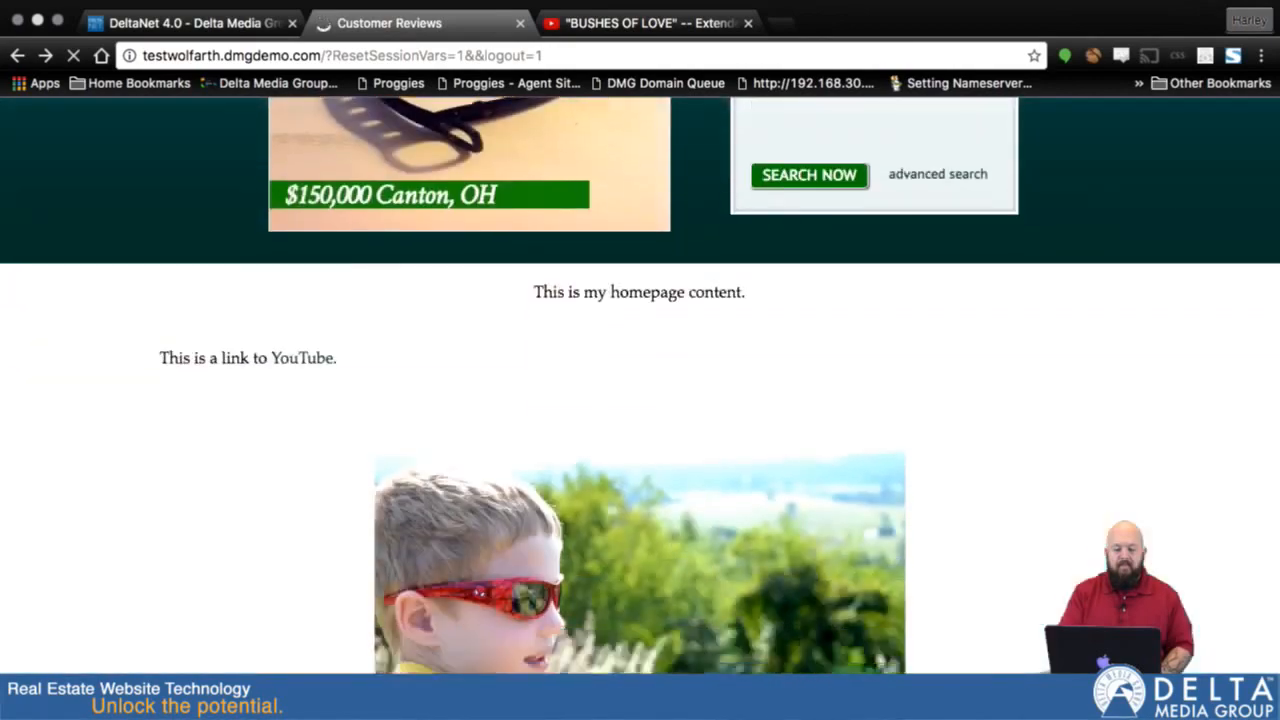
pyautogui.scroll(-7, 640, 400)
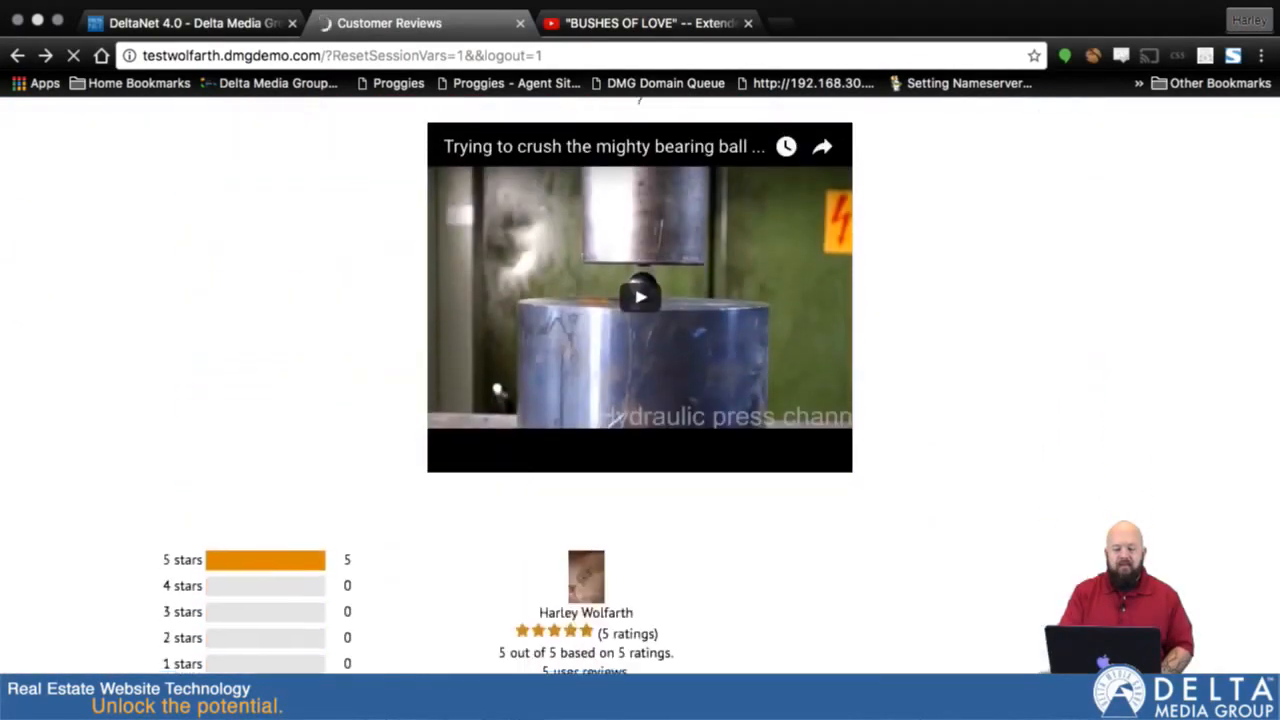
pyautogui.scroll(-3, 640, 400)
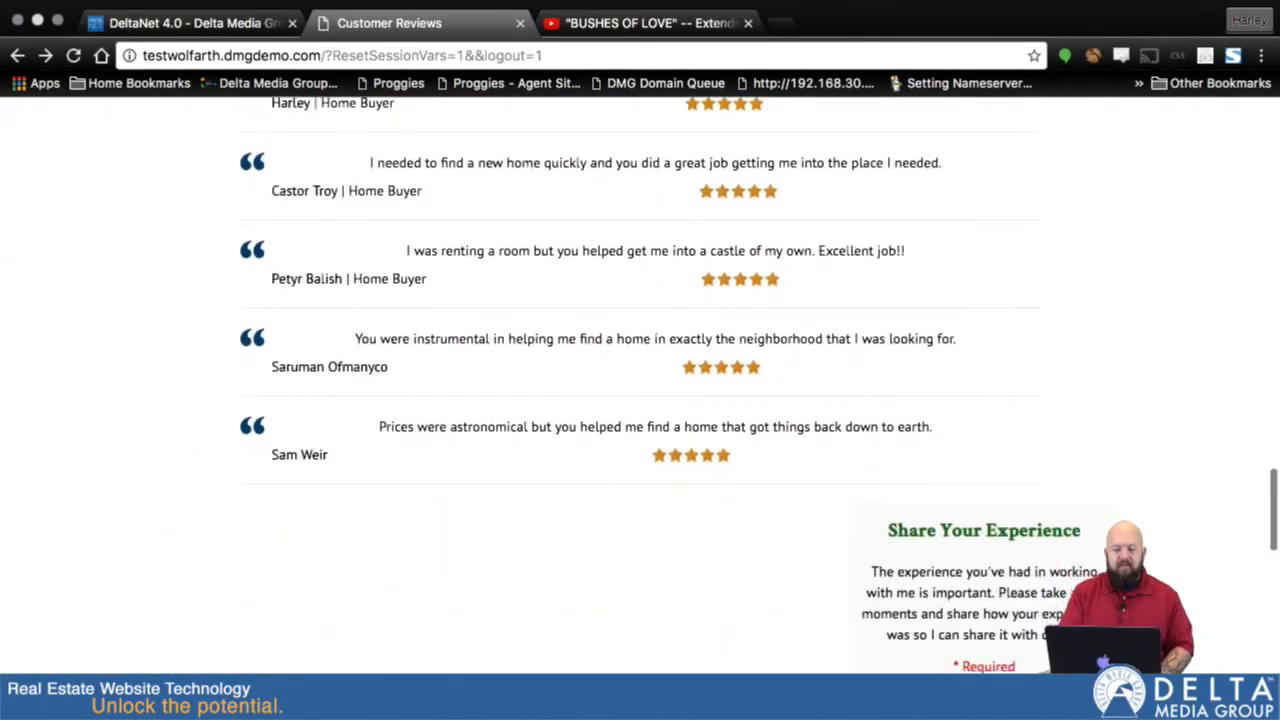
pyautogui.scroll(11, 640, 400)
pyautogui.scroll(10, 640, 400)
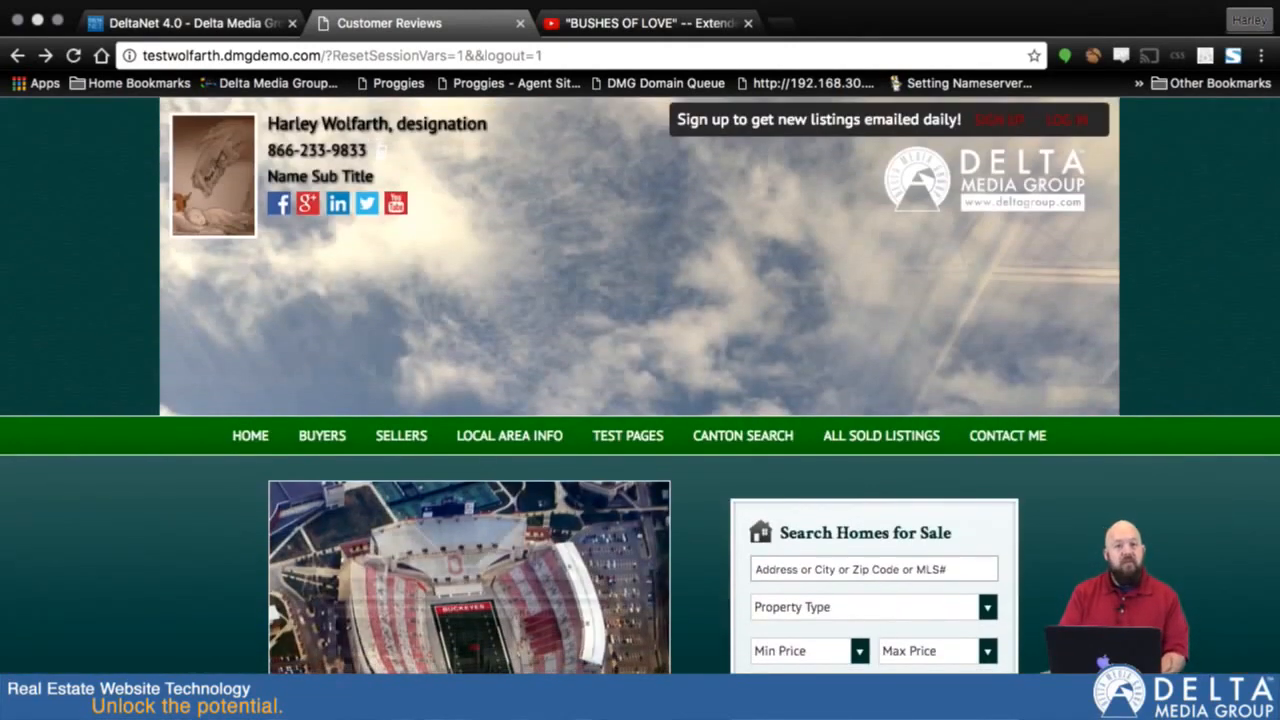
pyautogui.moveTo(330, 9)
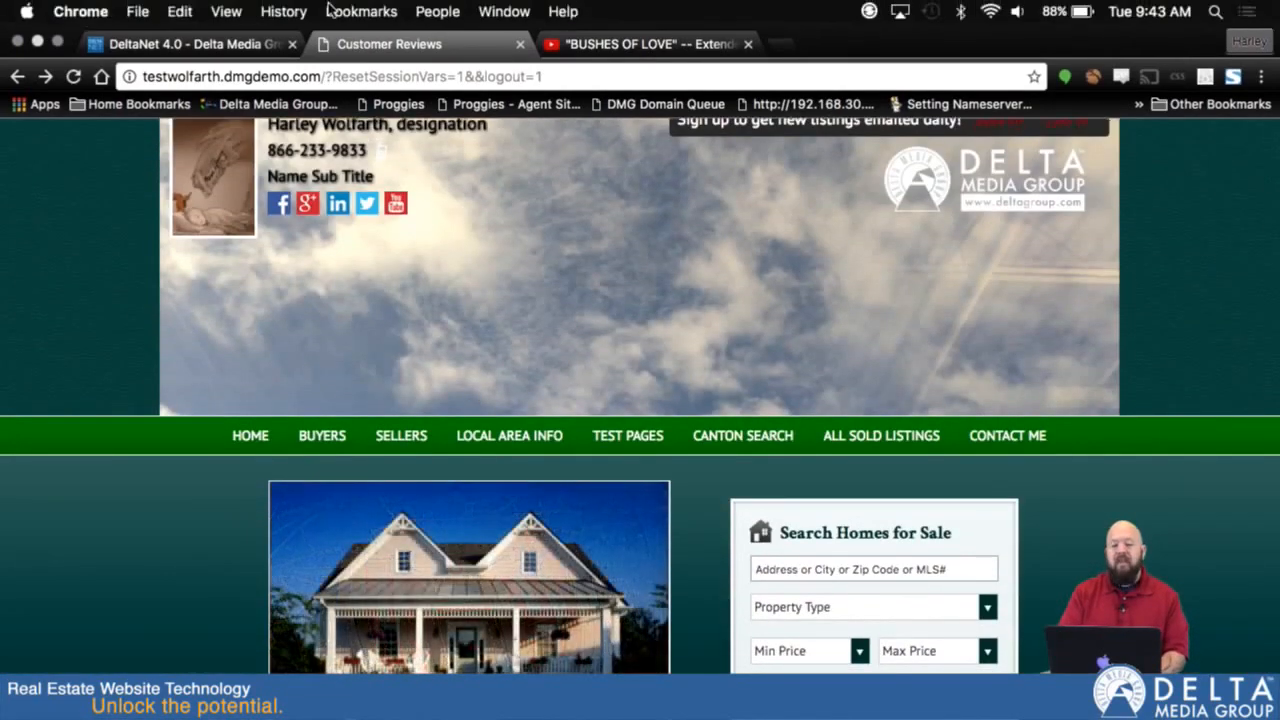
pyautogui.click(160, 47)
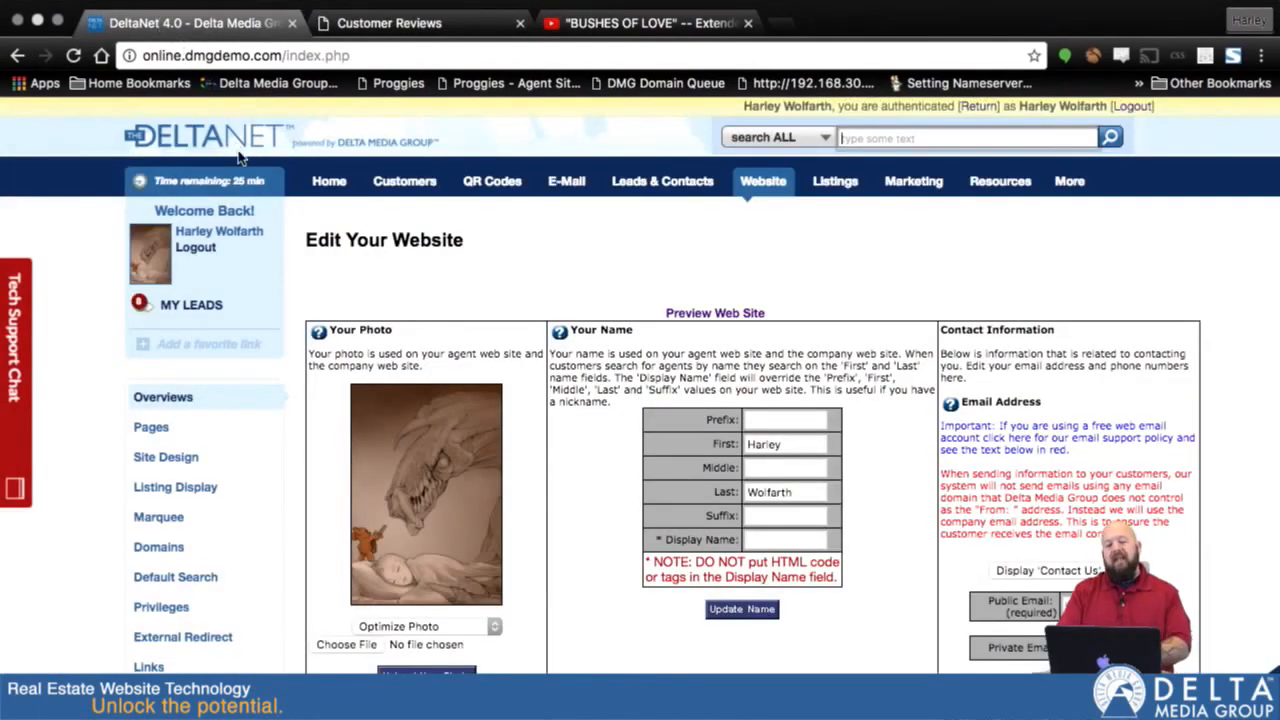